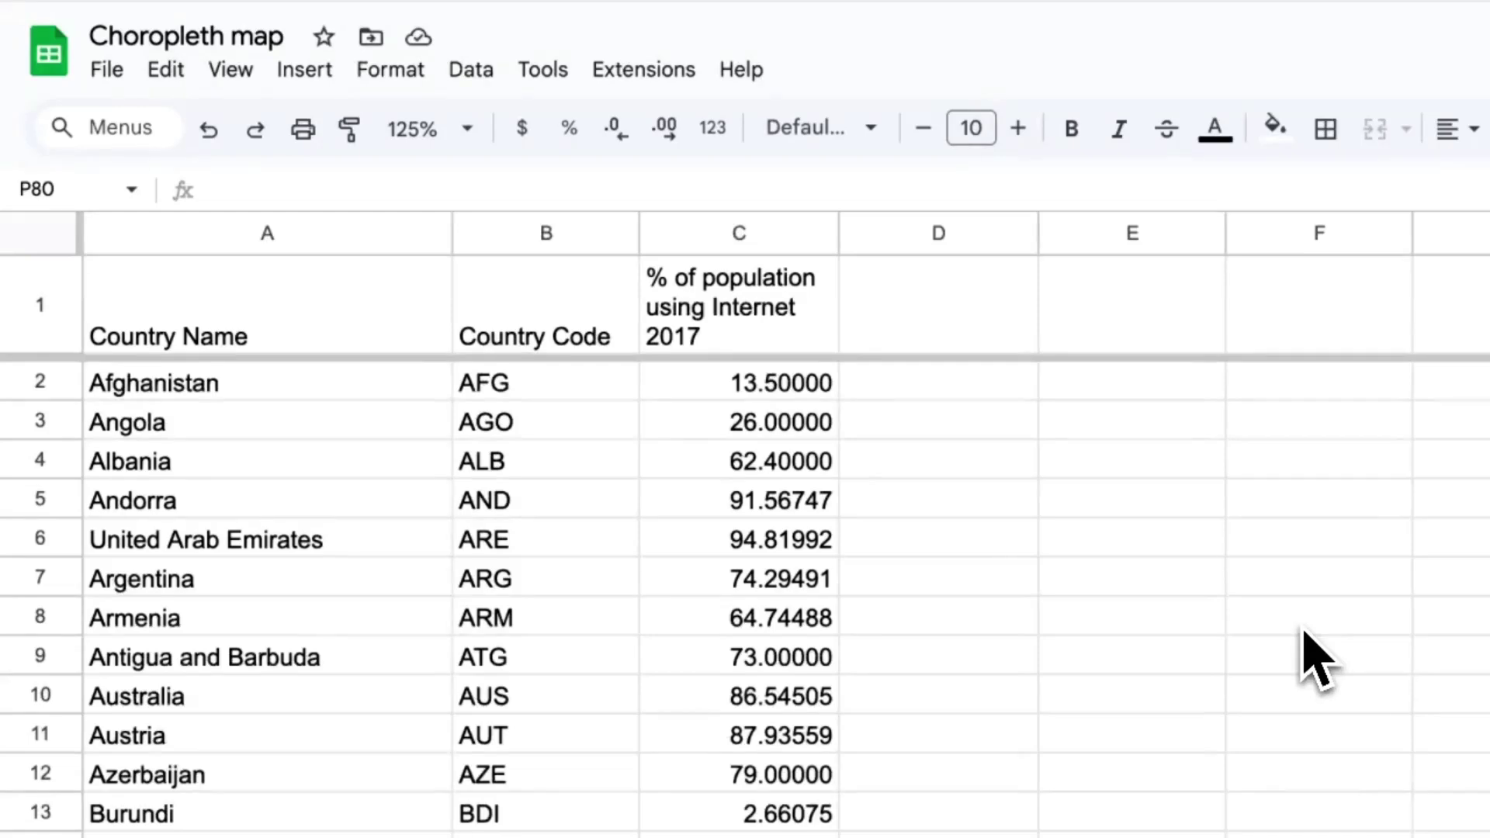
- Review the Country Name, Country Code and internet-use columns in Google Sheets, then switch to Datawrapper
left_click(325, 237)
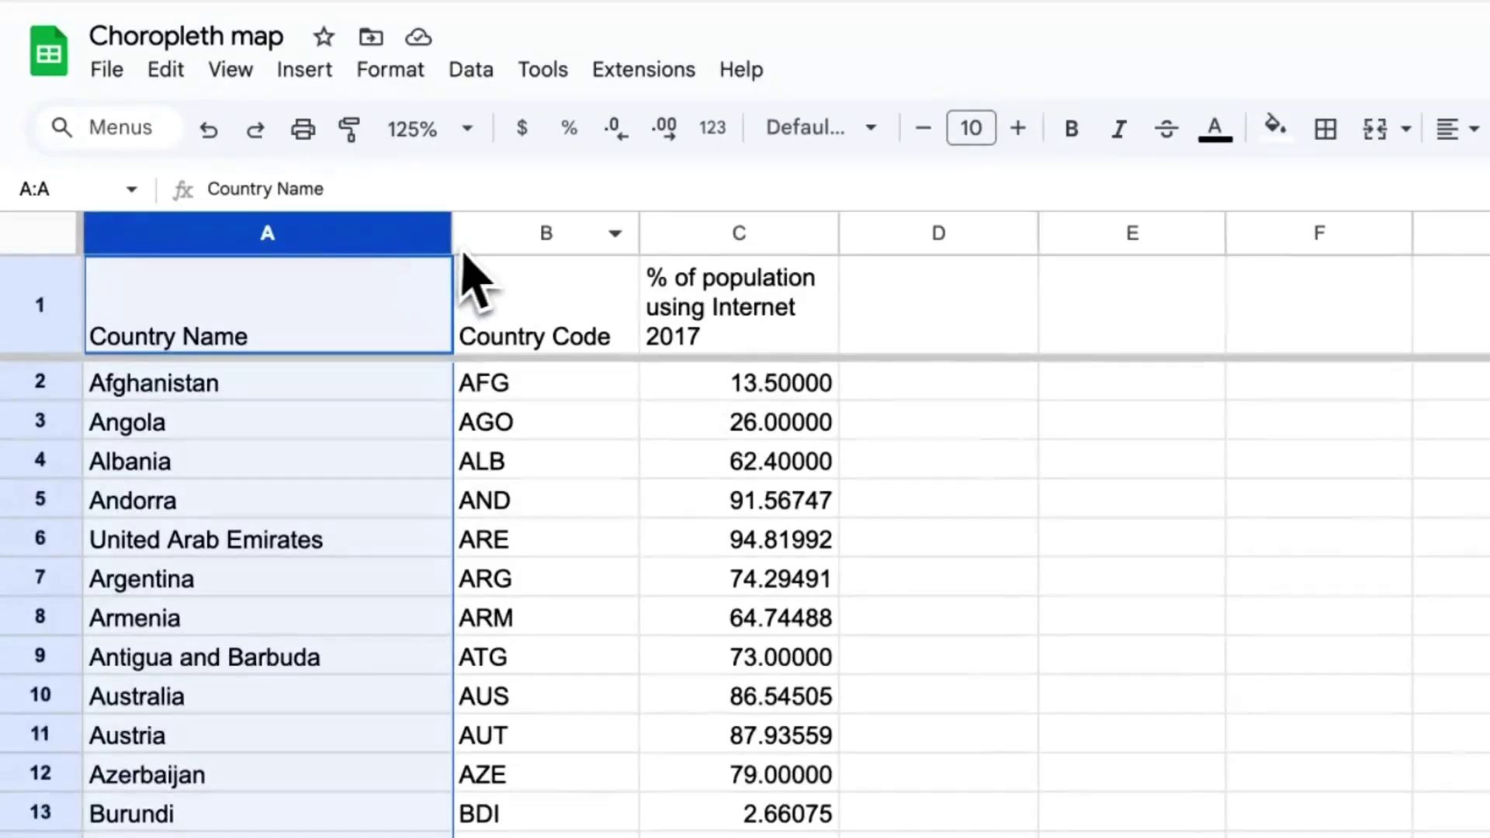
left_click(505, 242)
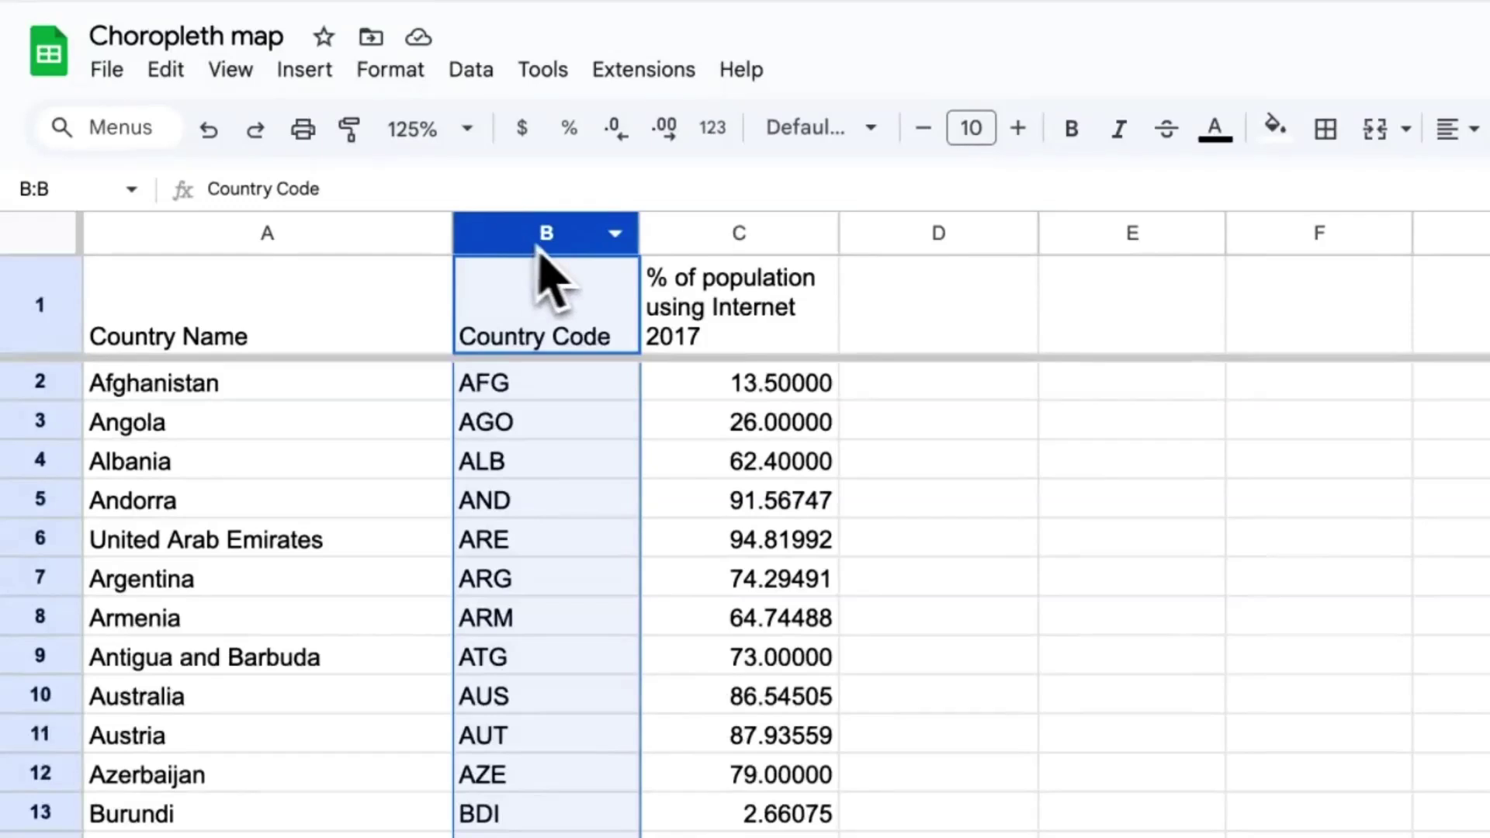
left_click(672, 240)
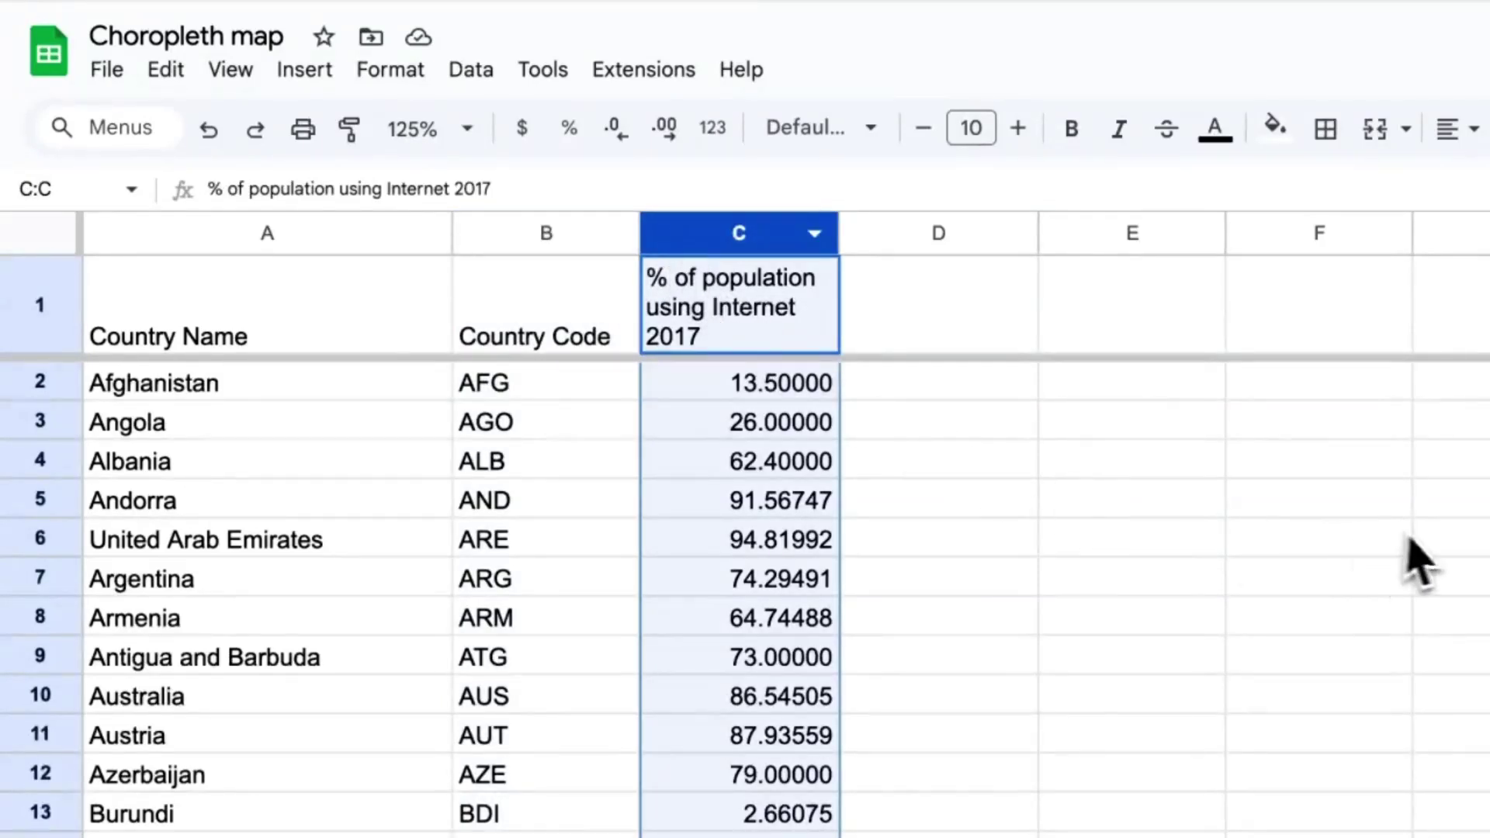
left_click(1436, 541)
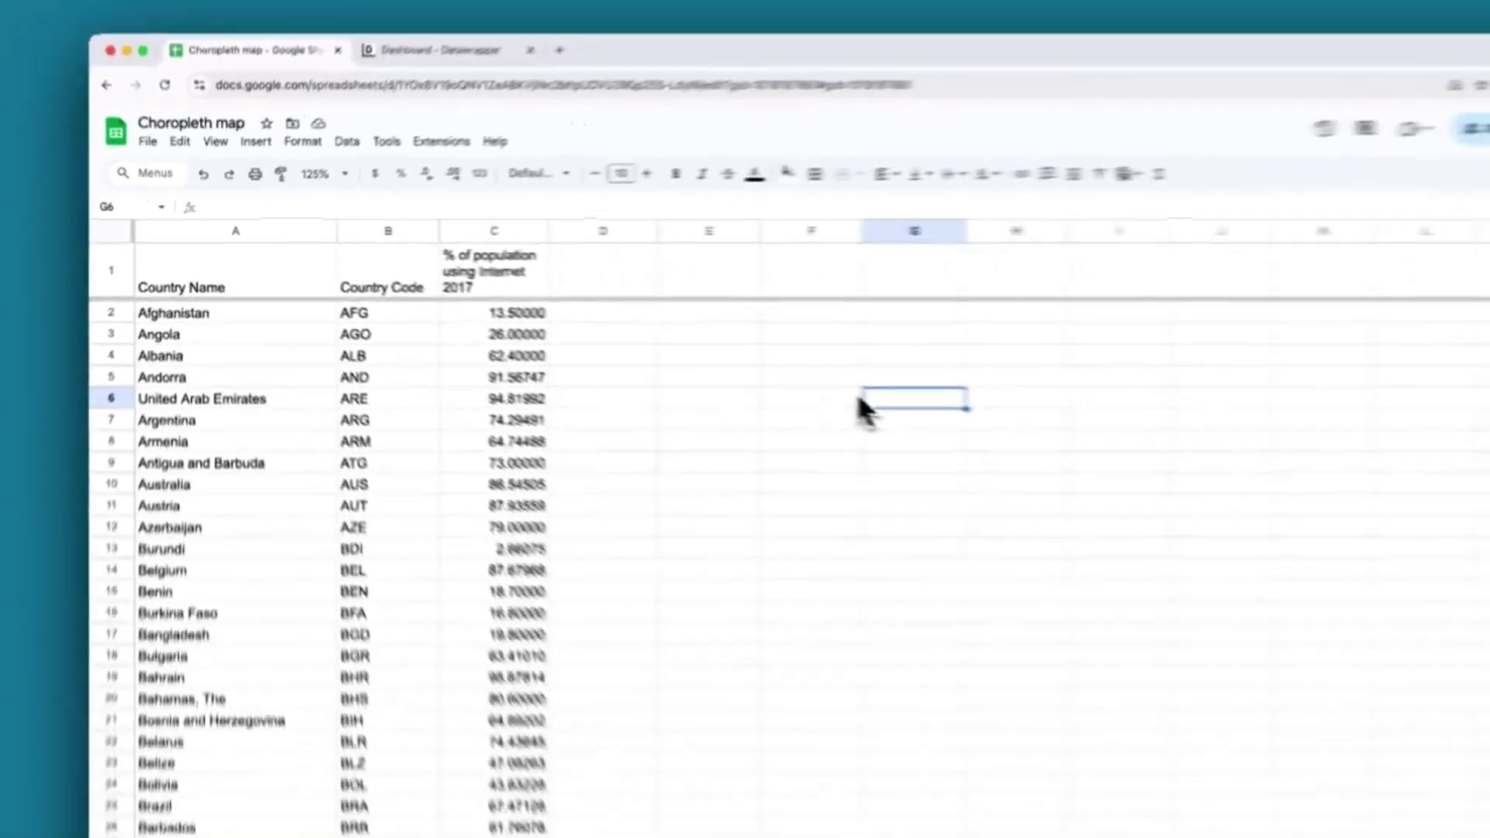
key("ctrl+Tab")
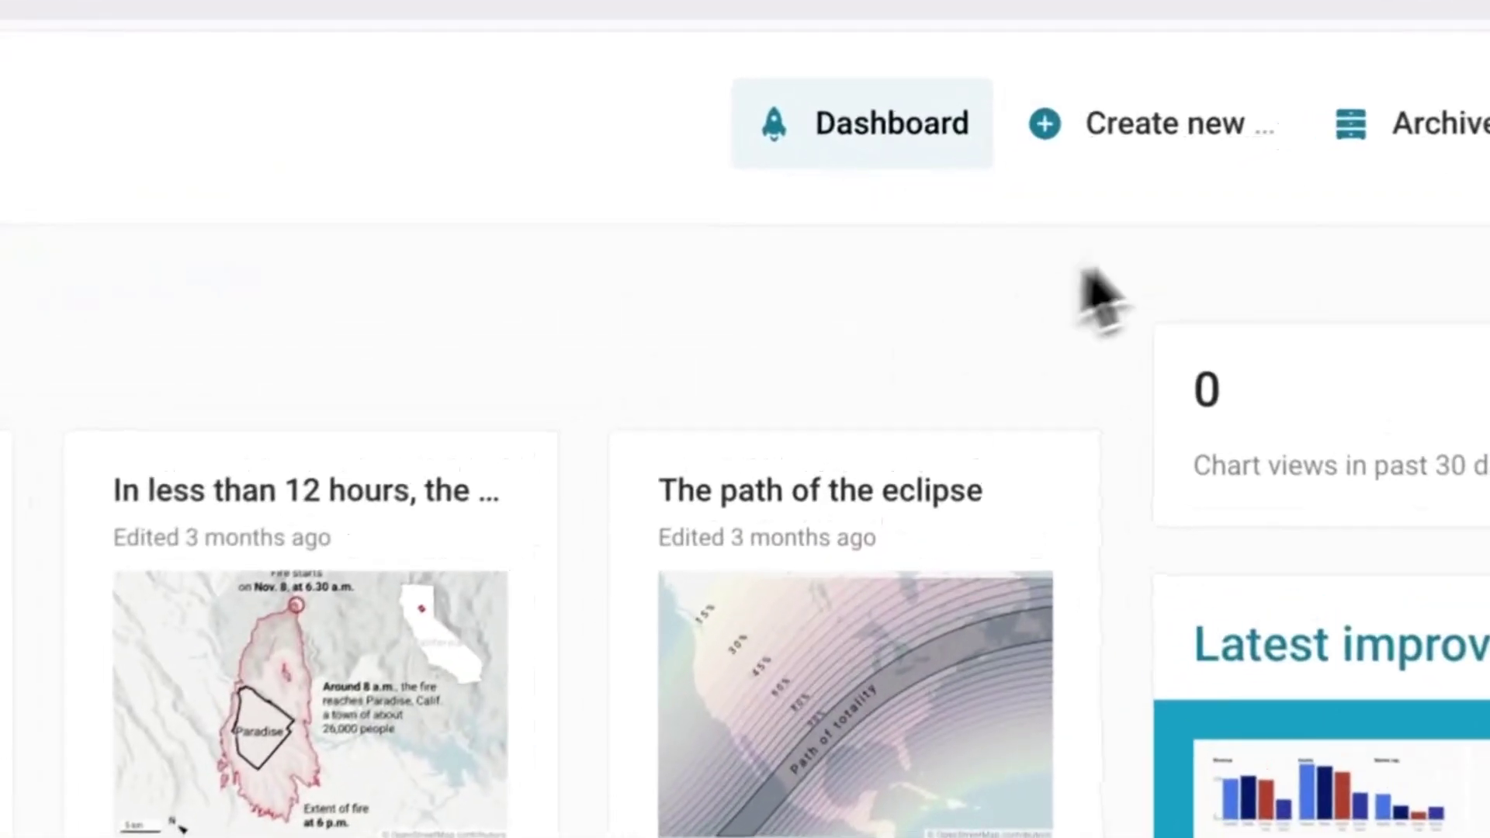
- Create a new map and pick the choropleth map type
left_click(1187, 159)
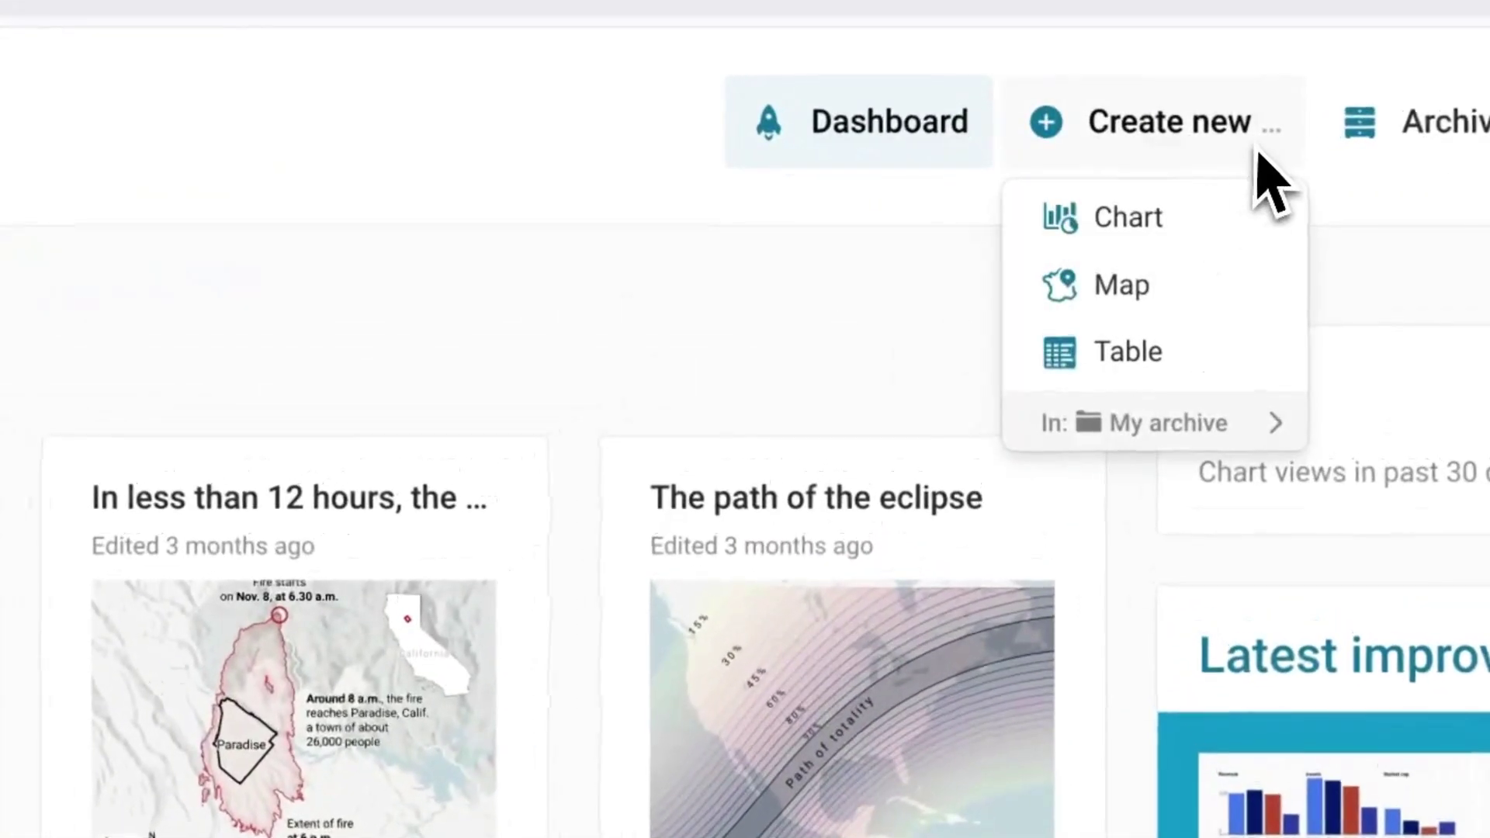
left_click(1257, 285)
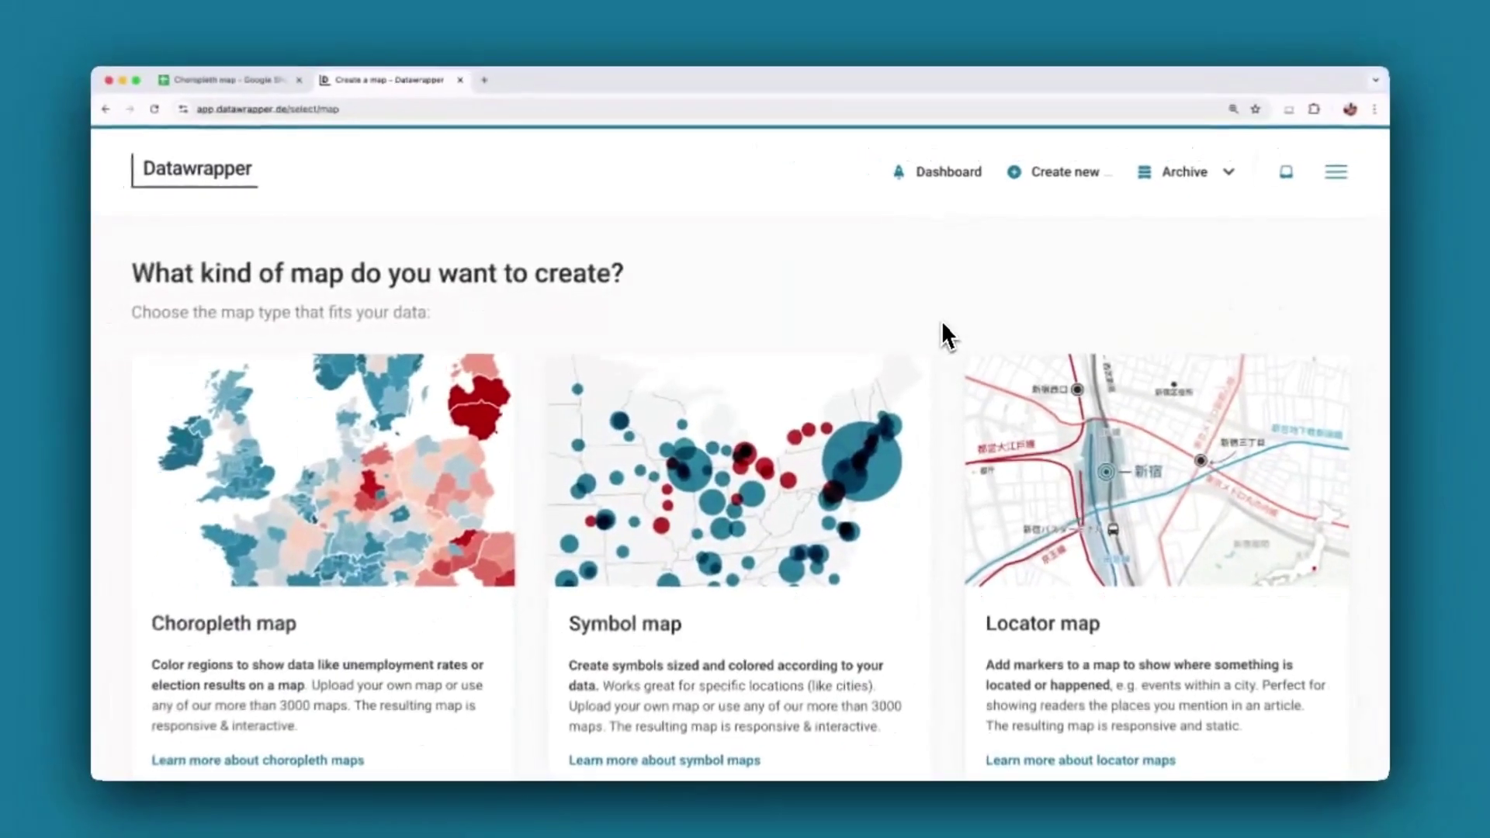
scroll(943, 320, "down", 1)
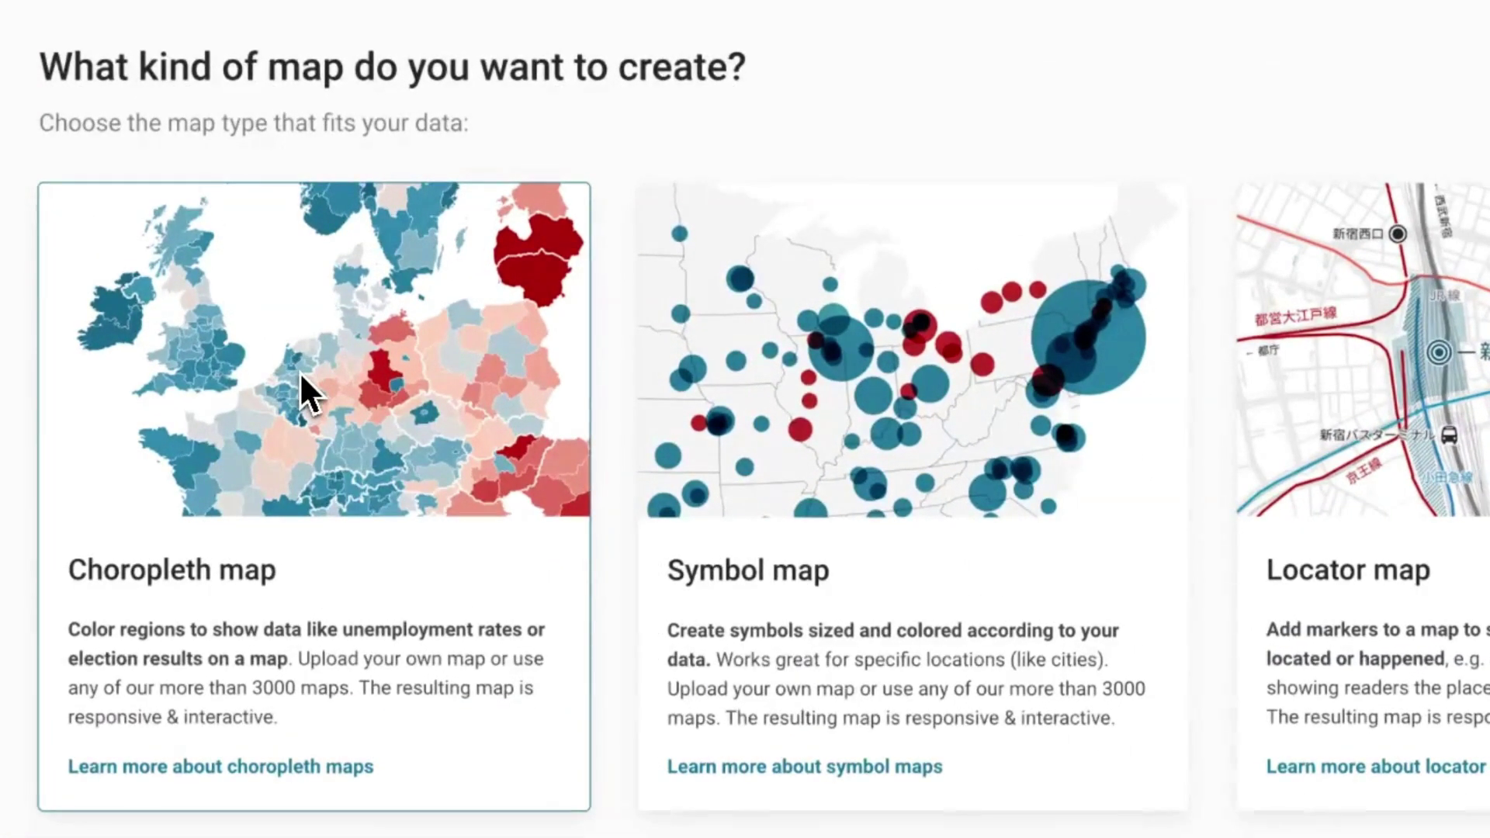
left_click(299, 371)
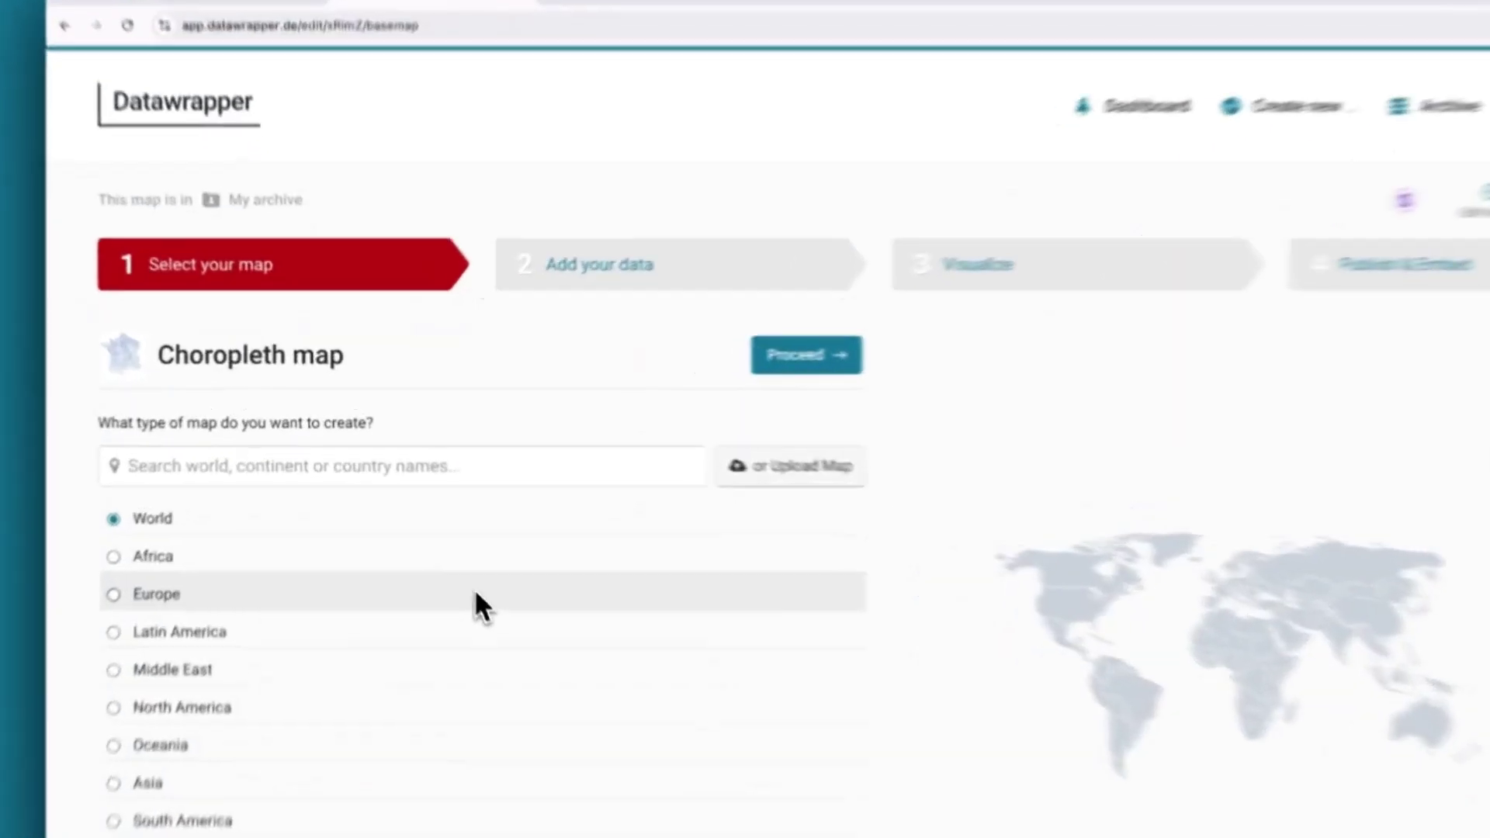
- Preview the Europe, Oceania and South America base maps, then choose World and continue to the data step
left_click(437, 543)
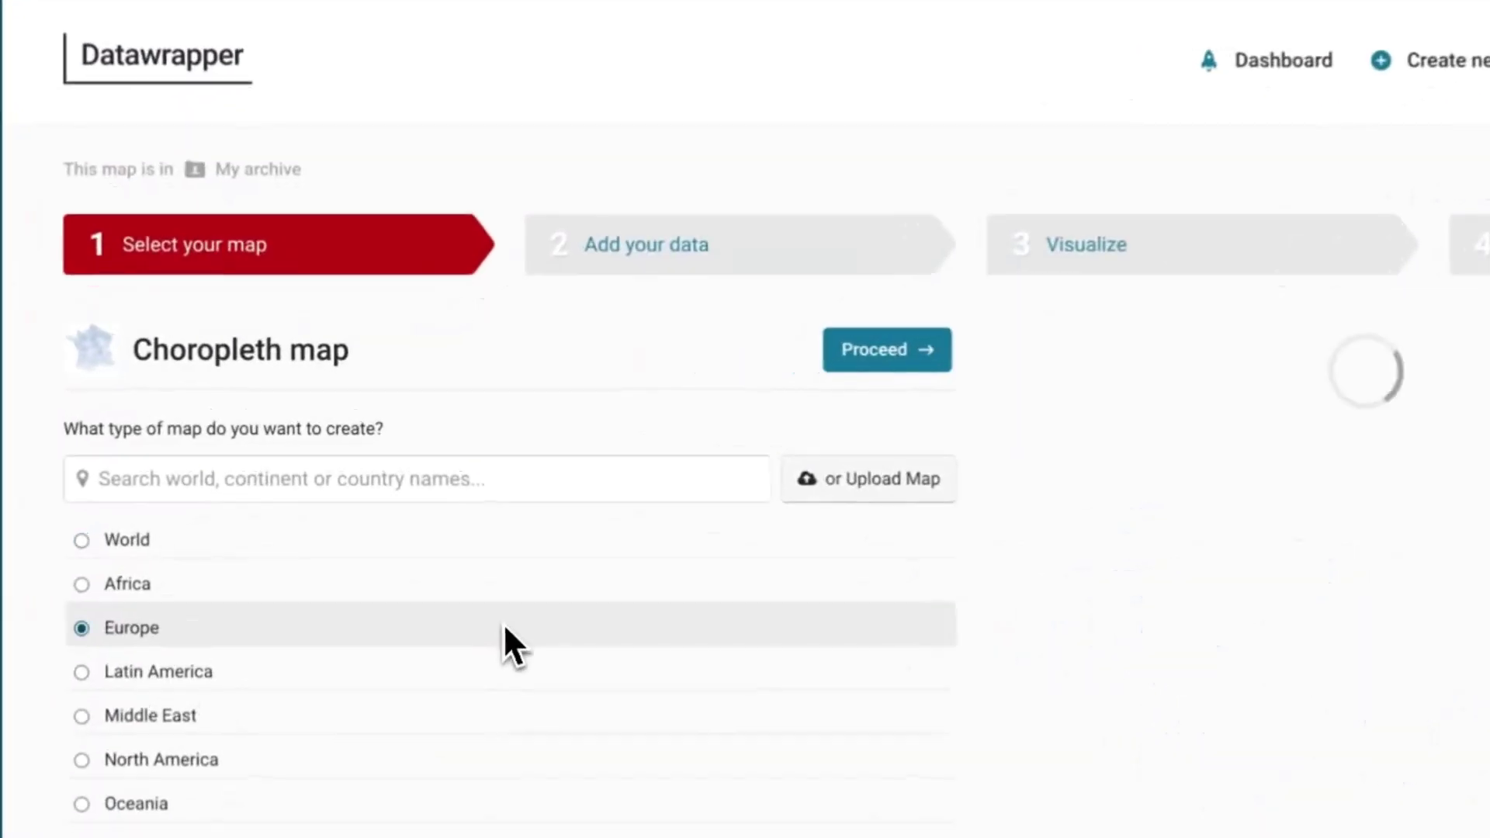
scroll(502, 626, "down", 2)
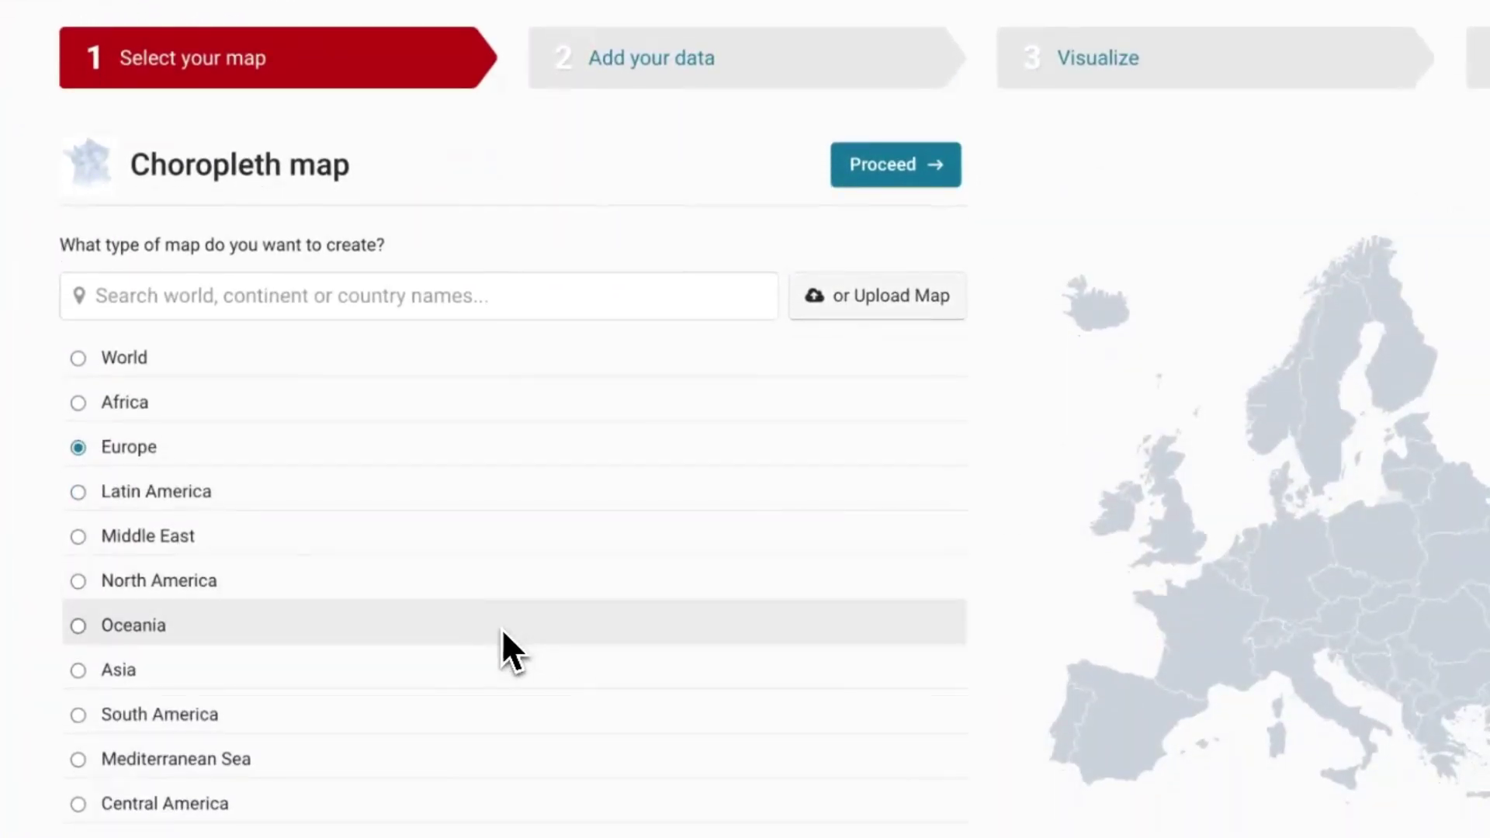
left_click(508, 623)
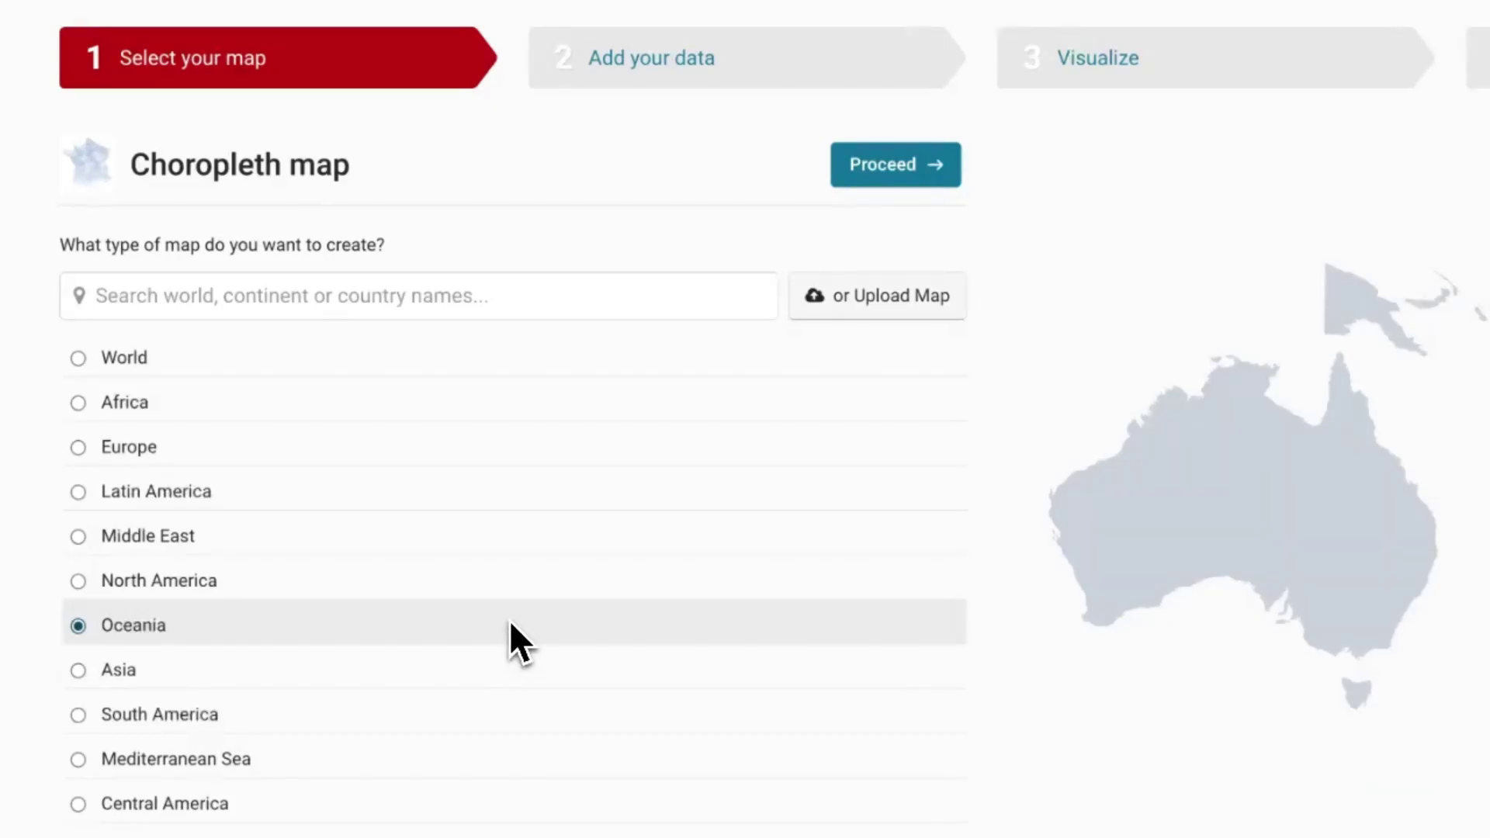
left_click(535, 704)
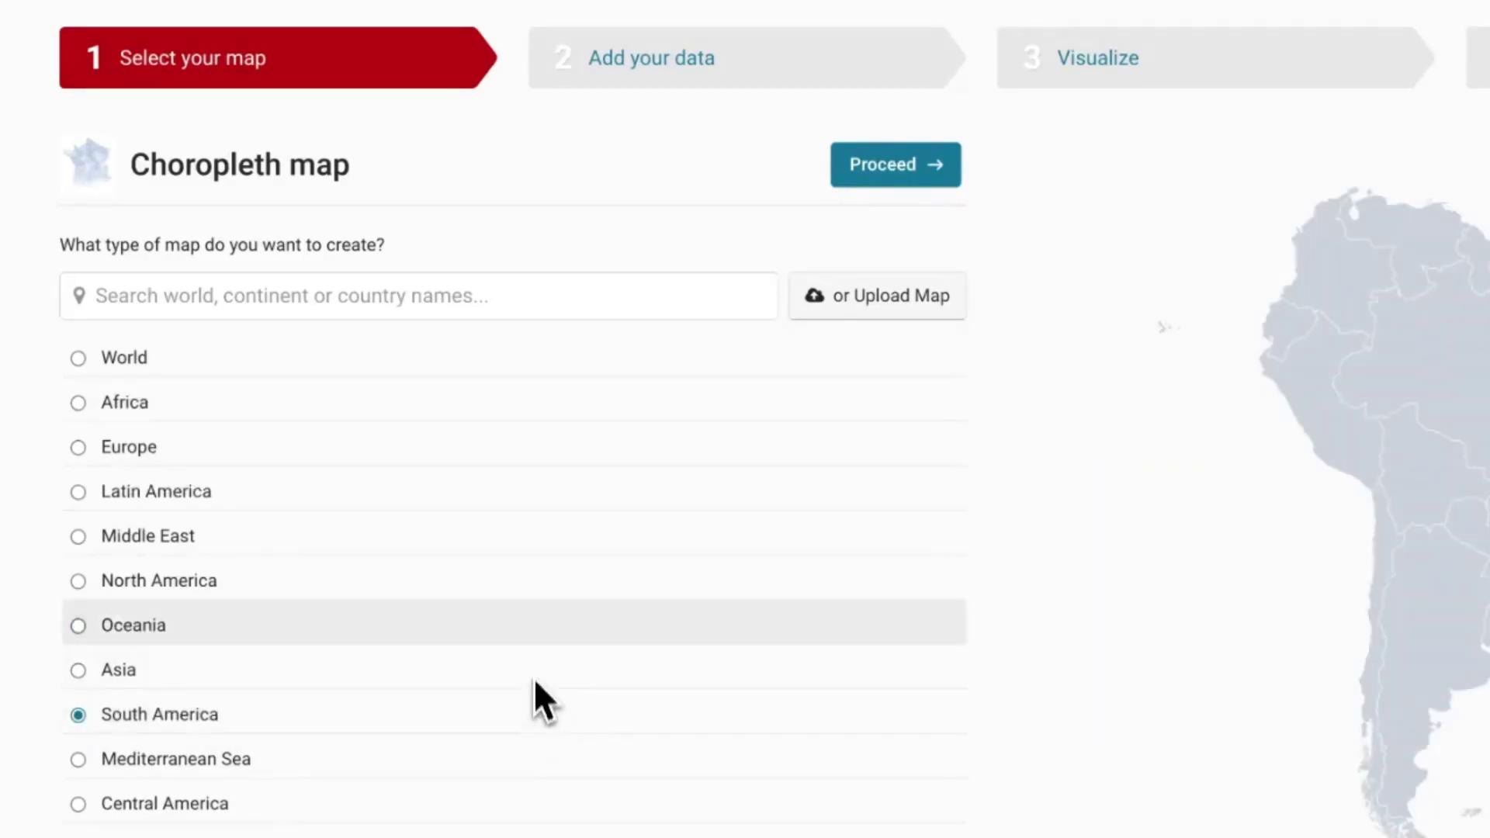
left_click(482, 354)
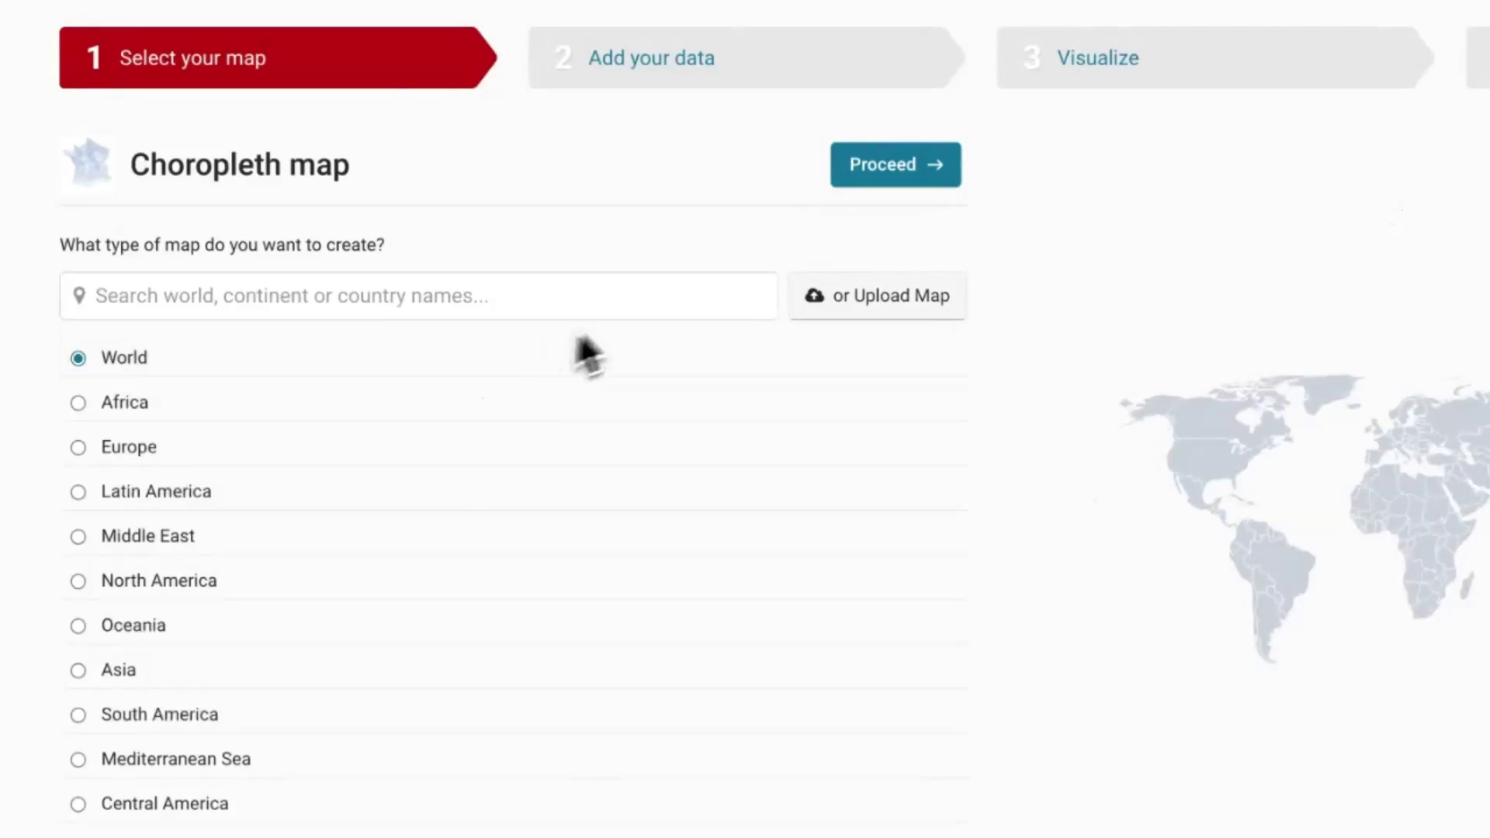
left_click(886, 166)
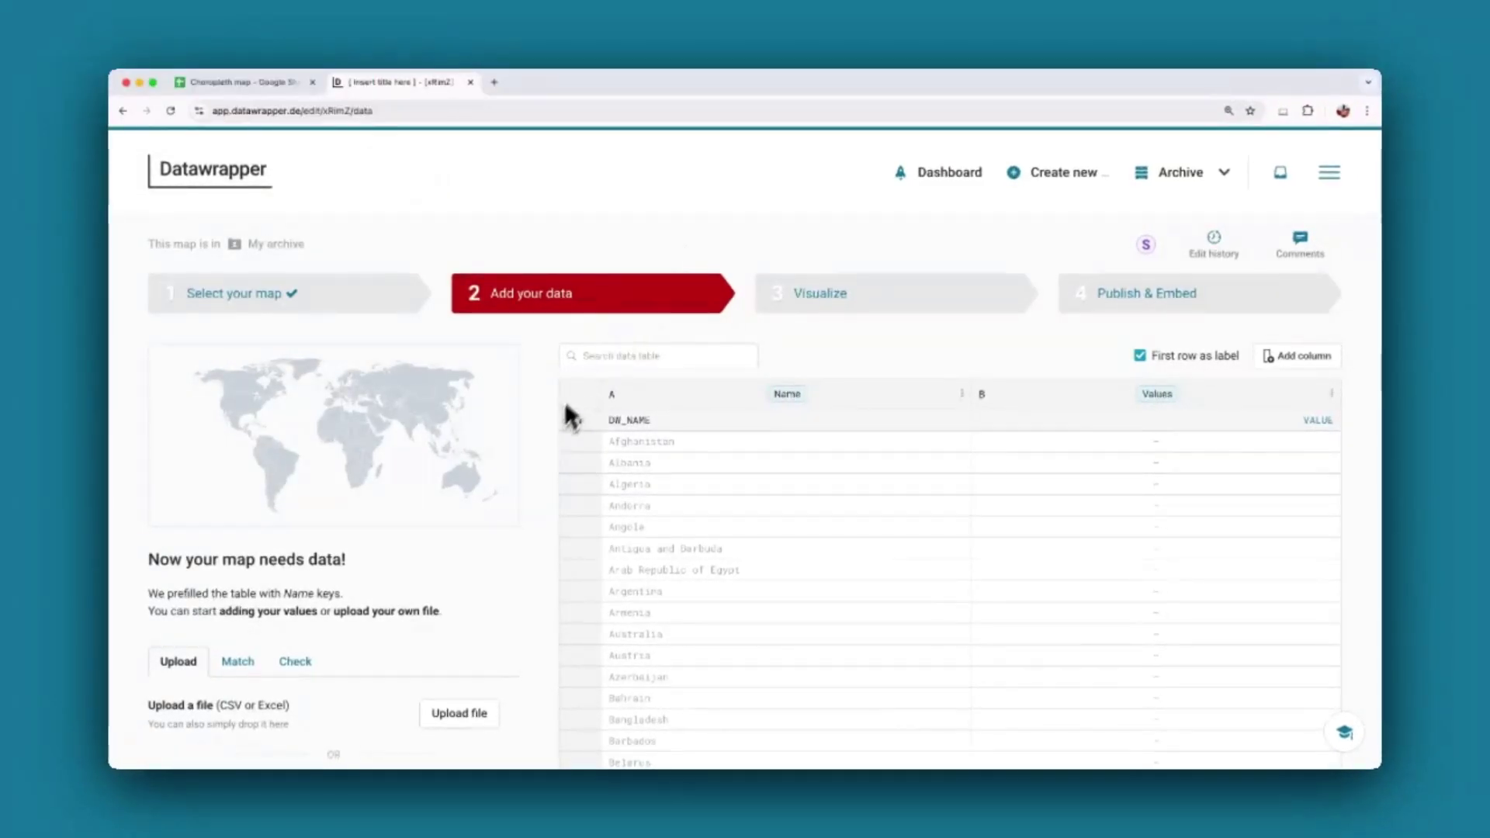
- Paste the copied country names, codes and internet-use percentages into the data table and import them
scroll(536, 494, "down", 5)
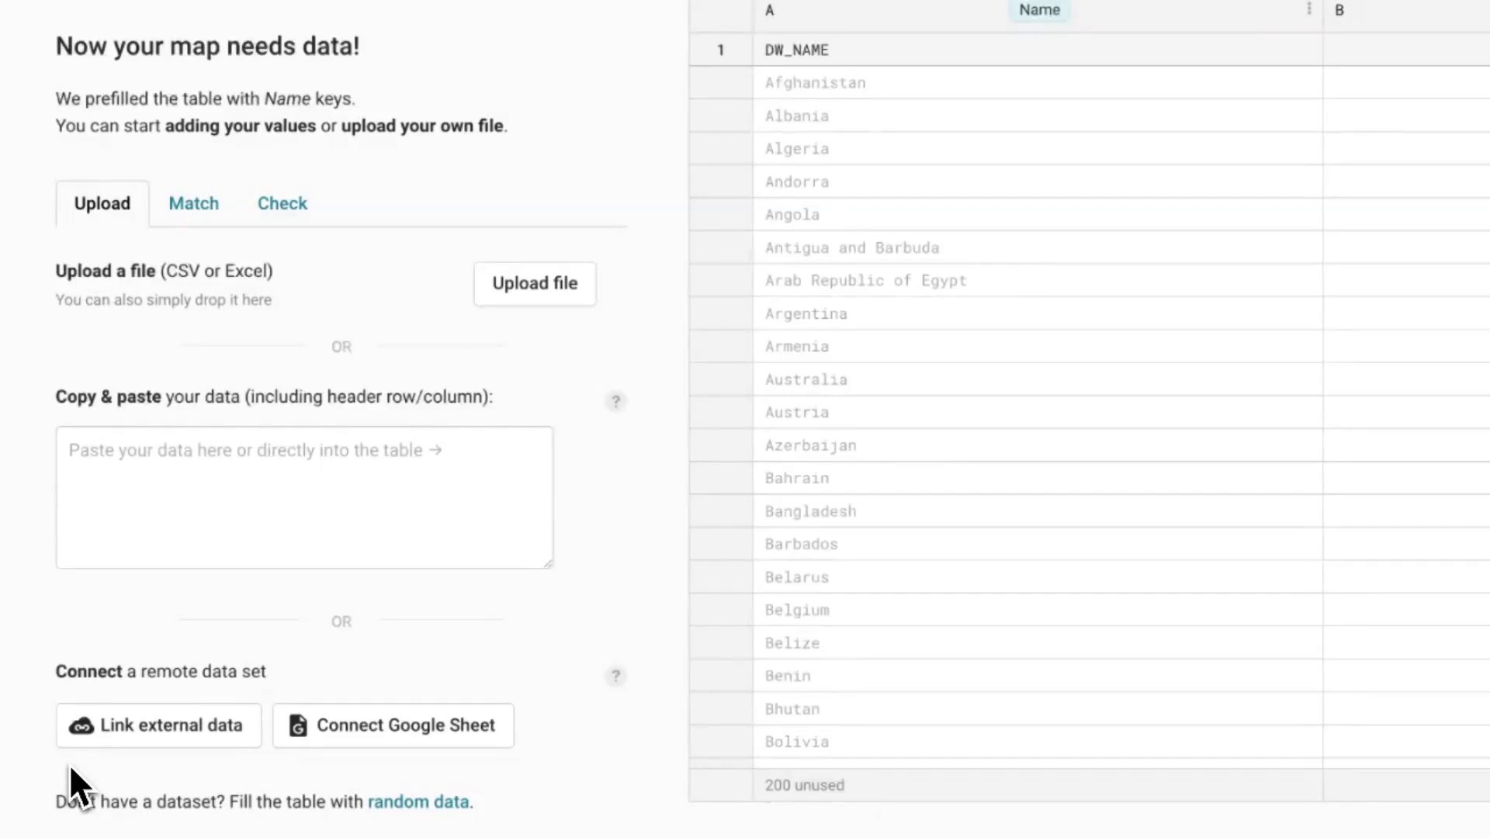
left_click(222, 501)
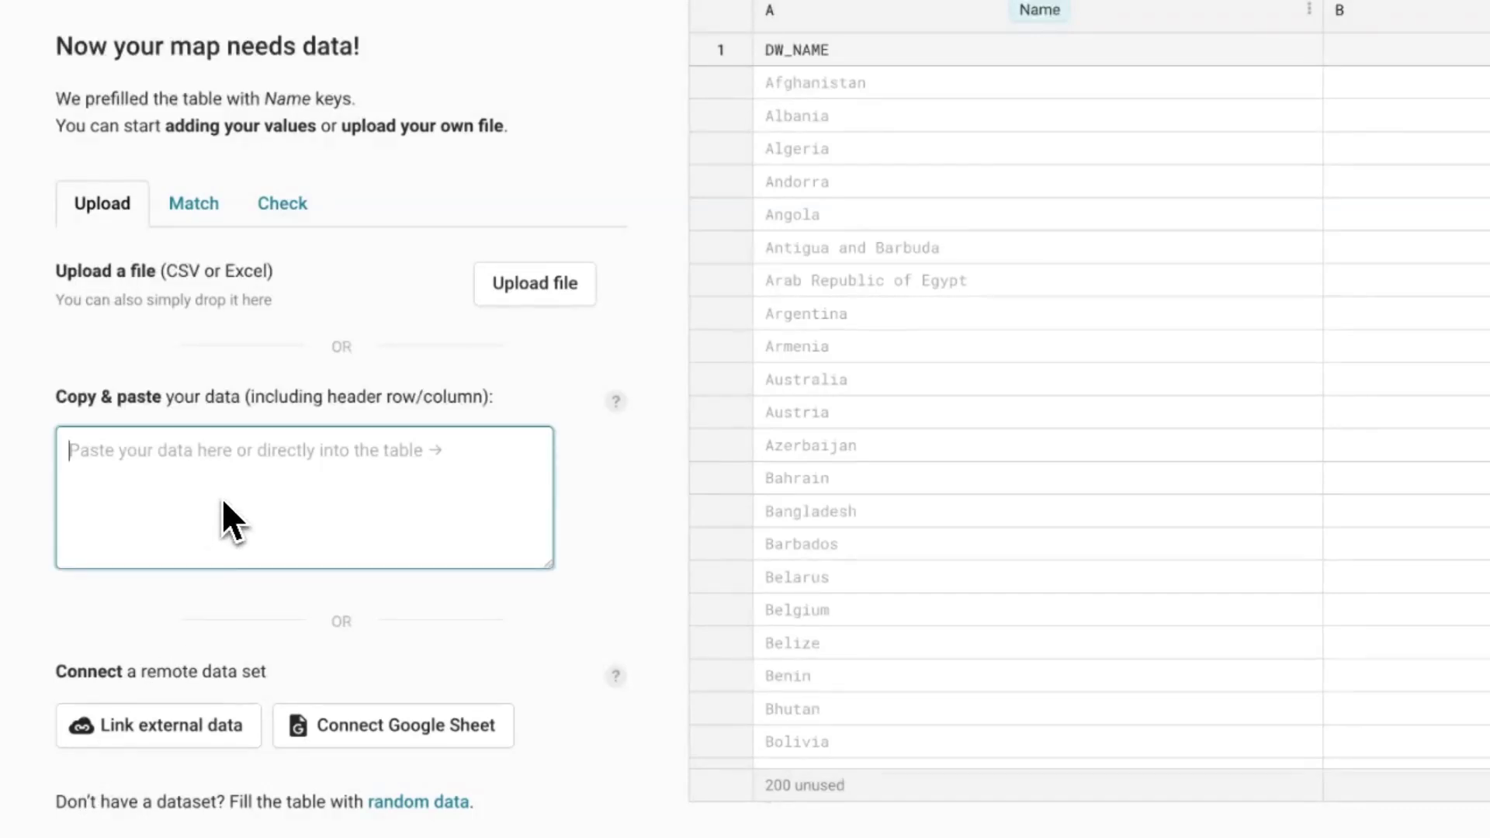
key("ctrl+v")
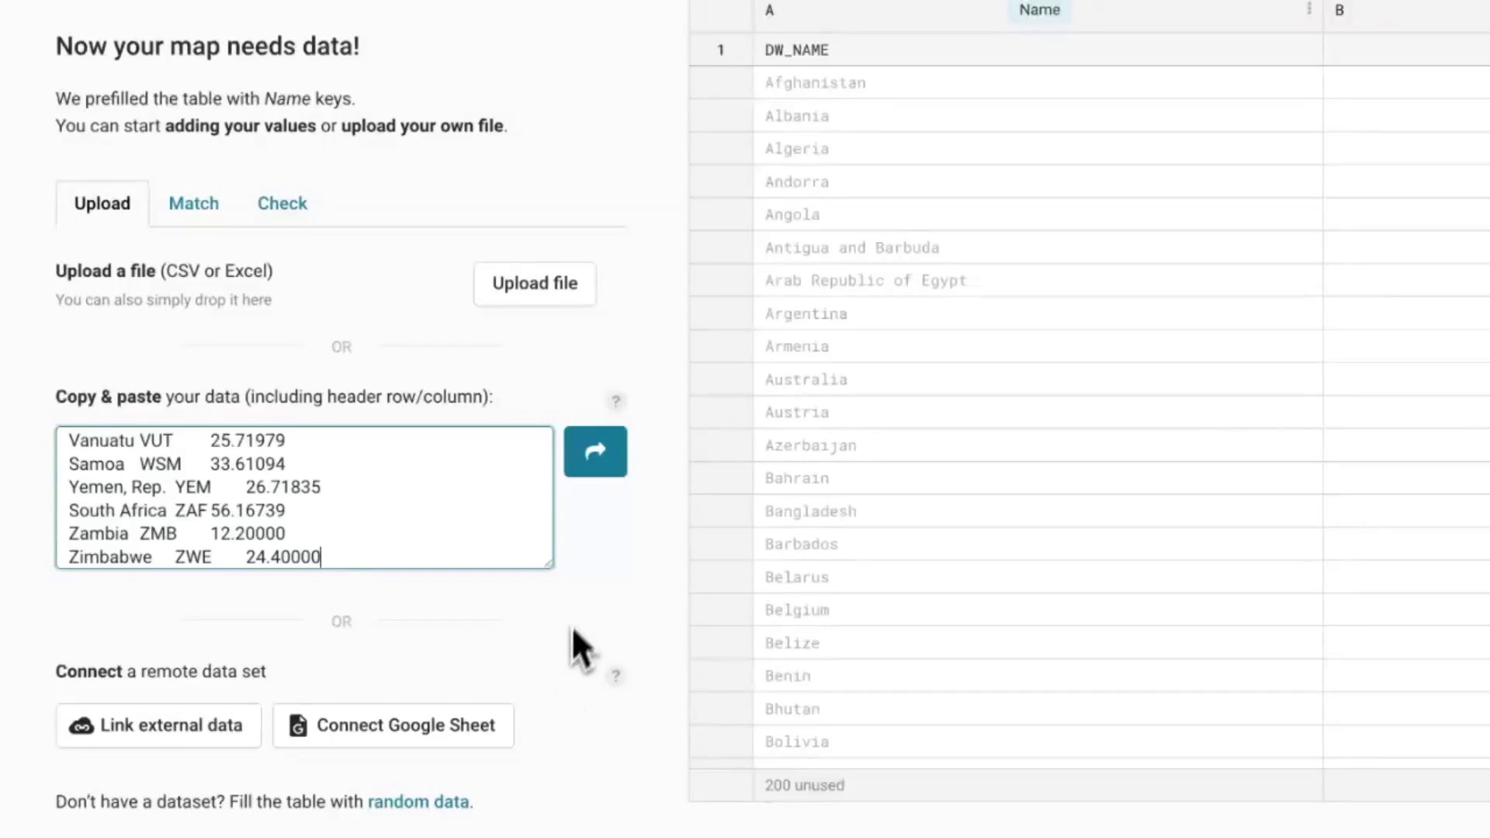
left_click(598, 457)
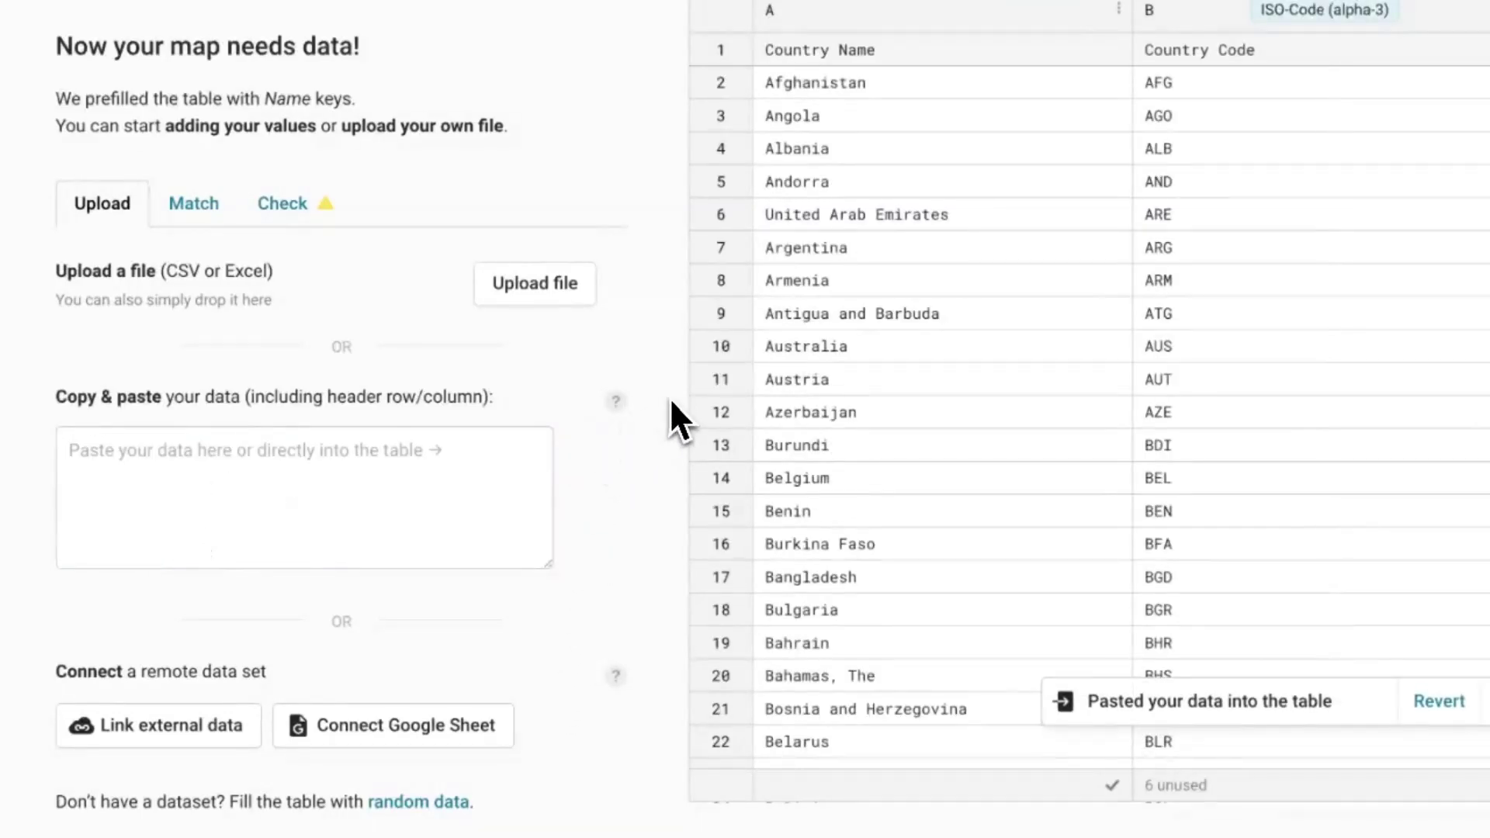
- Jump to the six unused entries (ESH through TWN) at the end of the table, then proceed to Visualize
scroll(672, 398, "up", 3)
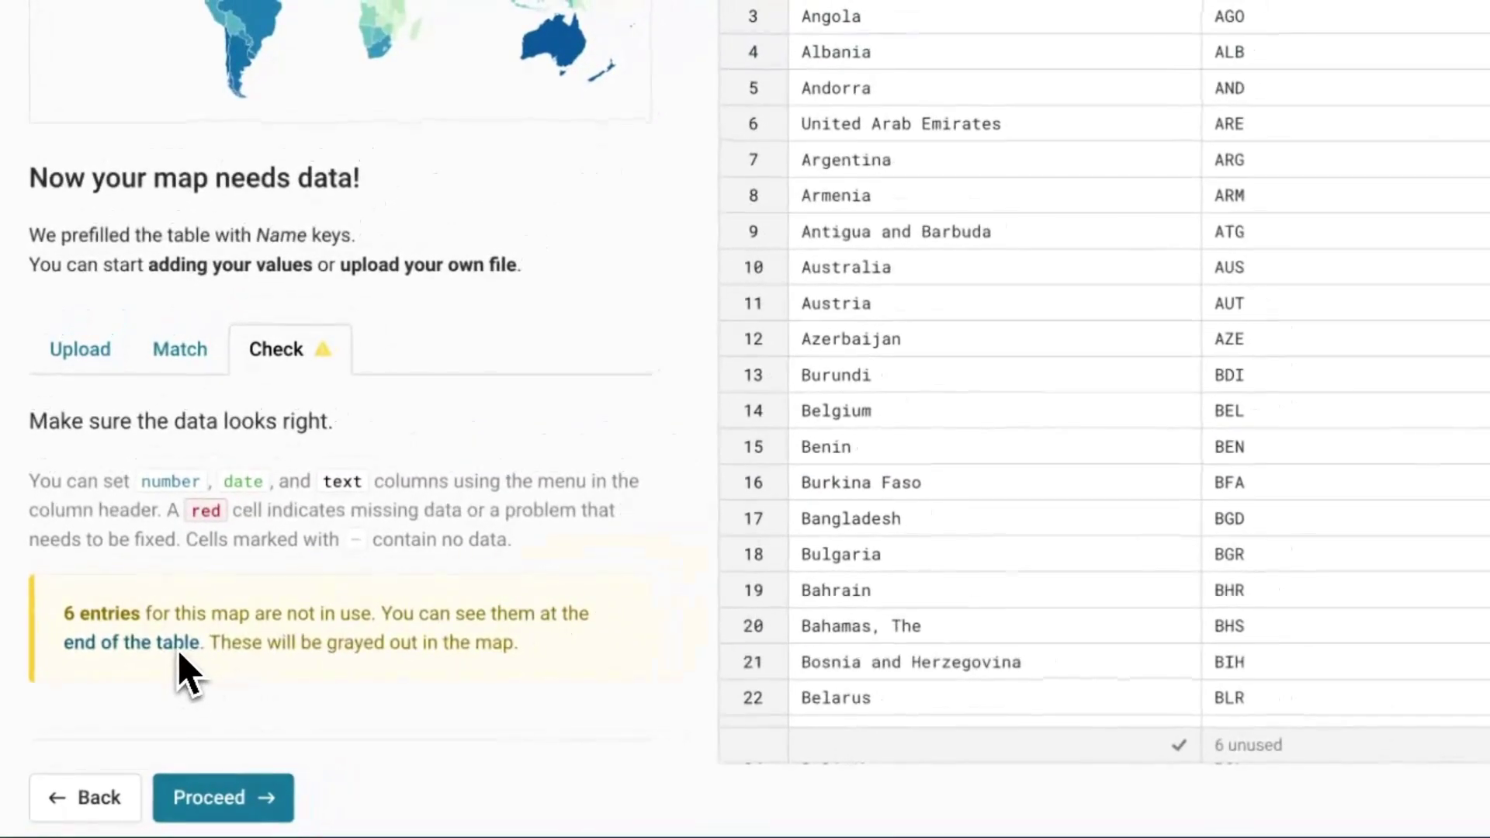
left_click(180, 653)
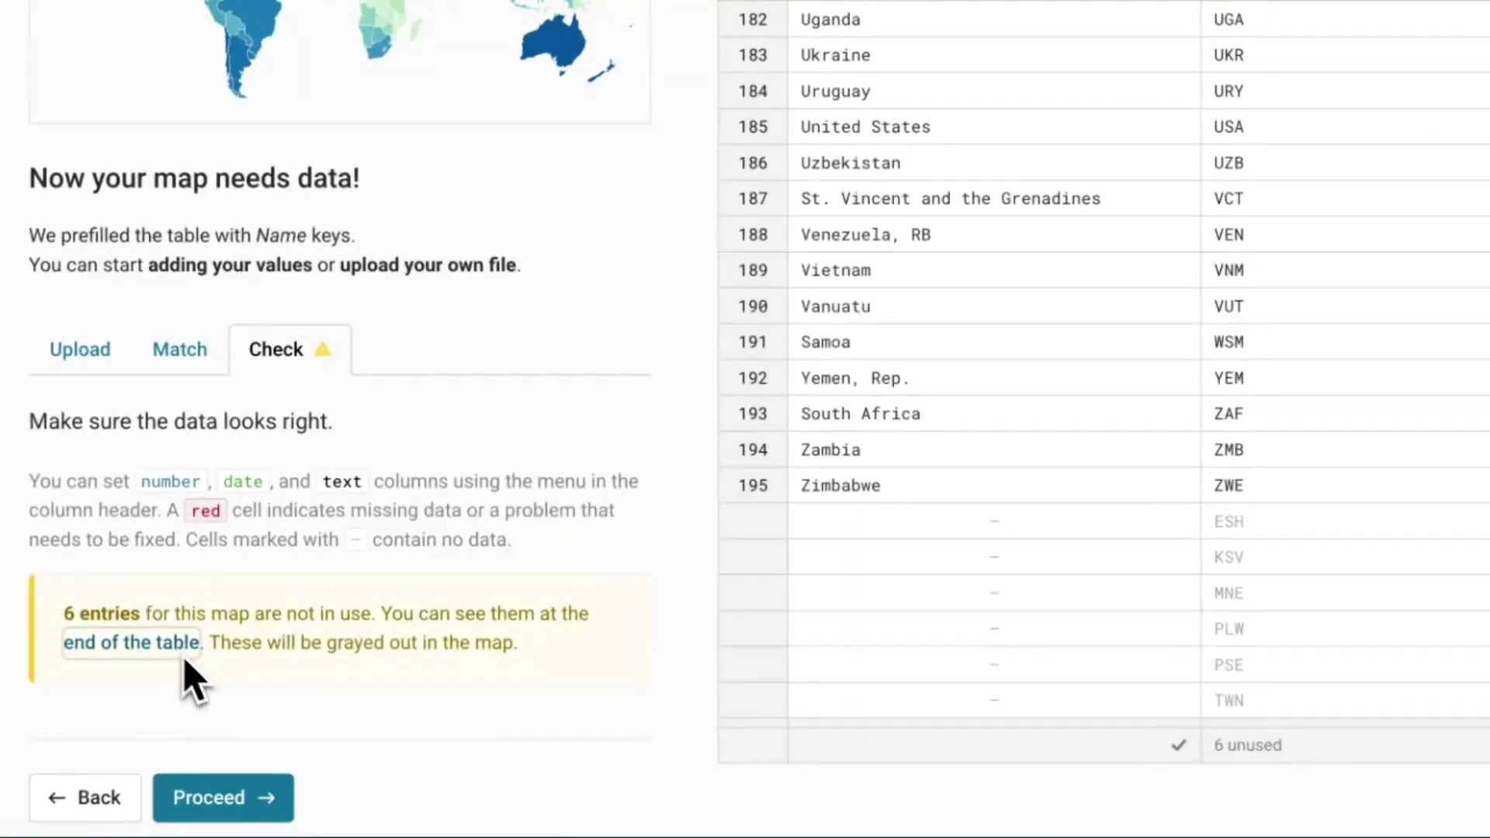
left_click_drag(1242, 523, 1251, 700)
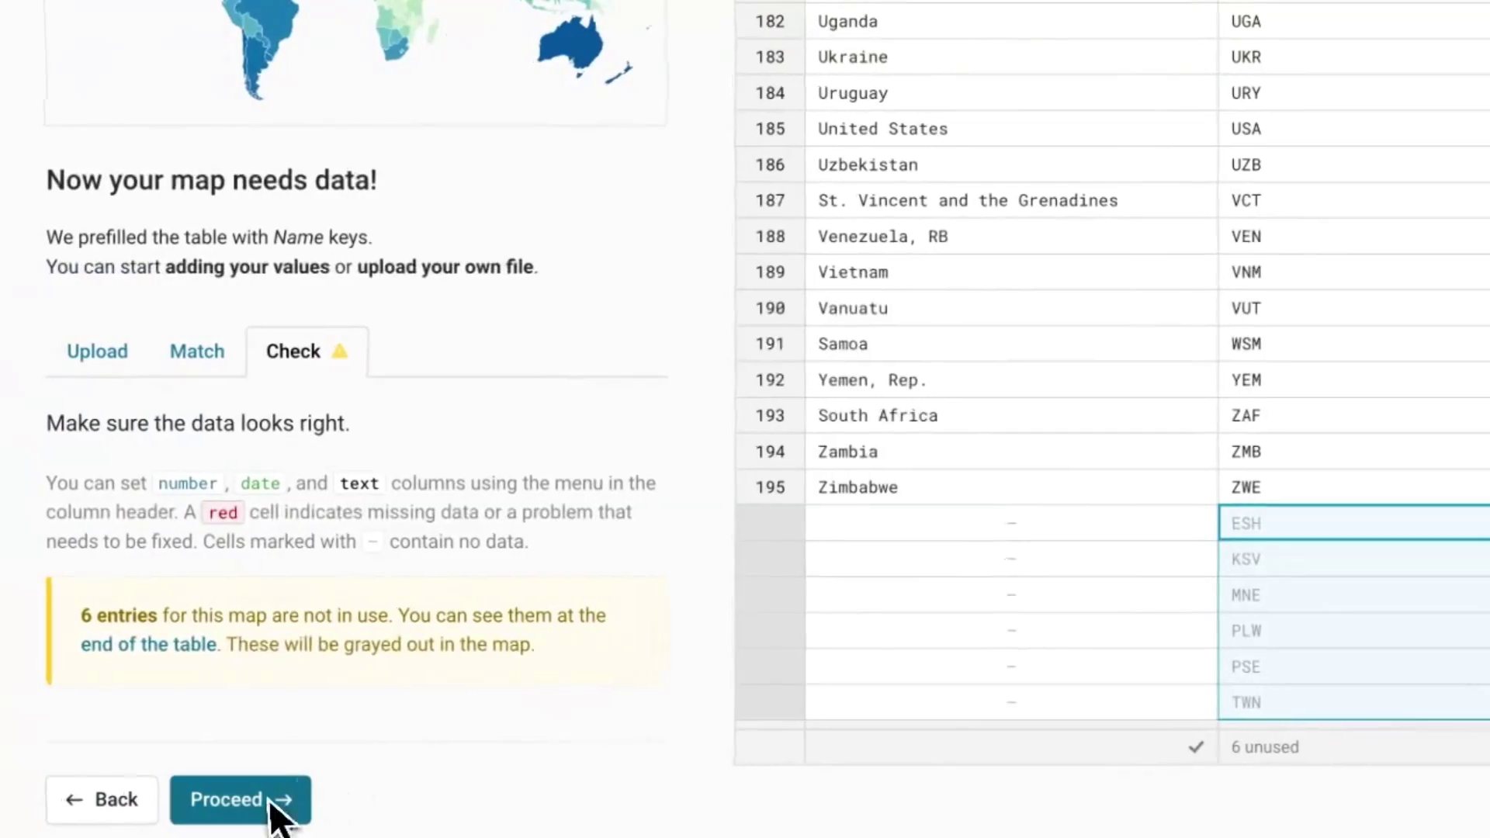
left_click(276, 814)
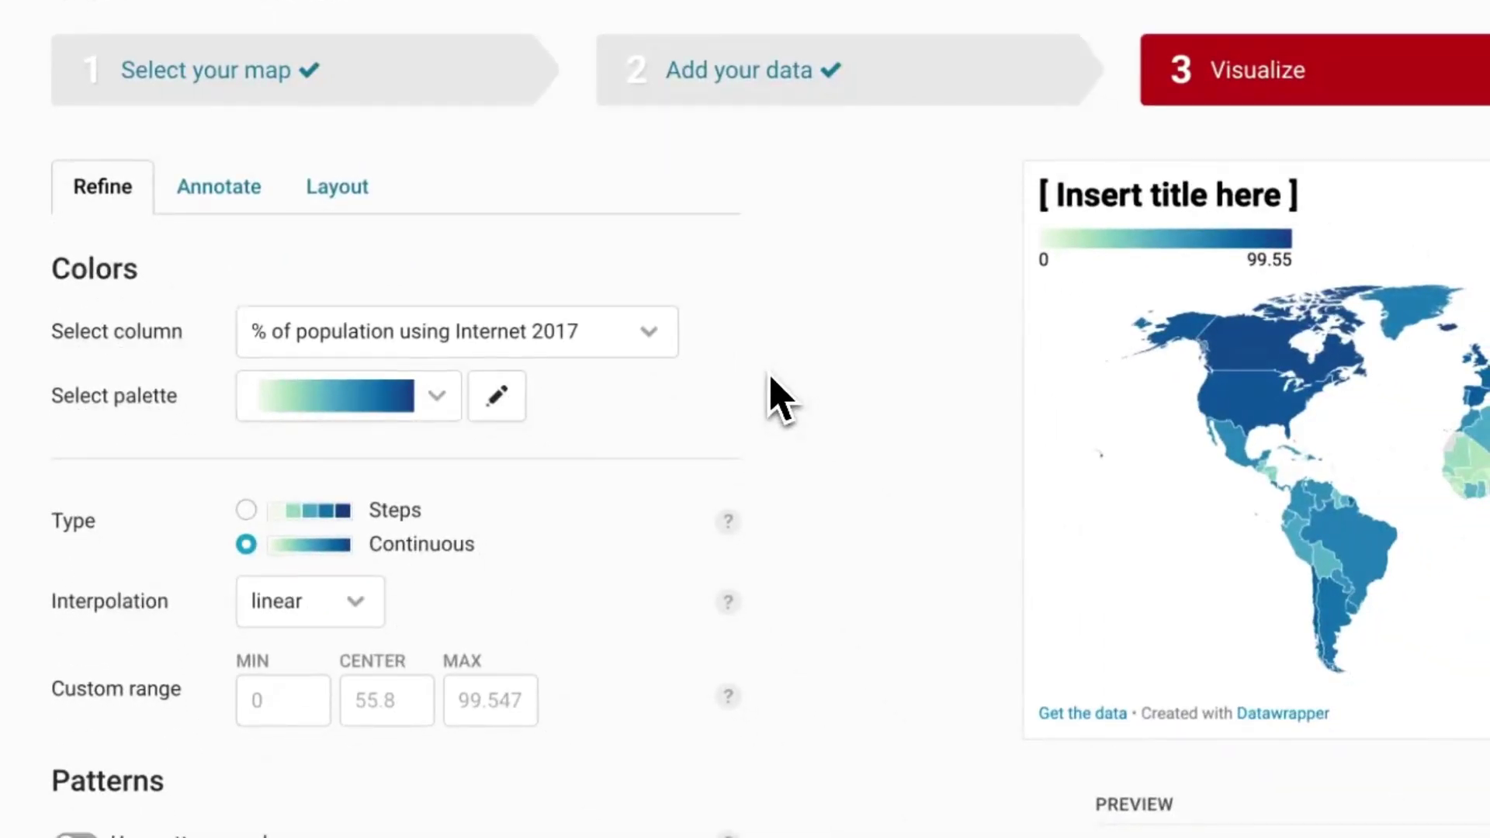
- Apply the yellow-to-dark-blue palette and increase the colour scale's contrast
left_click(432, 416)
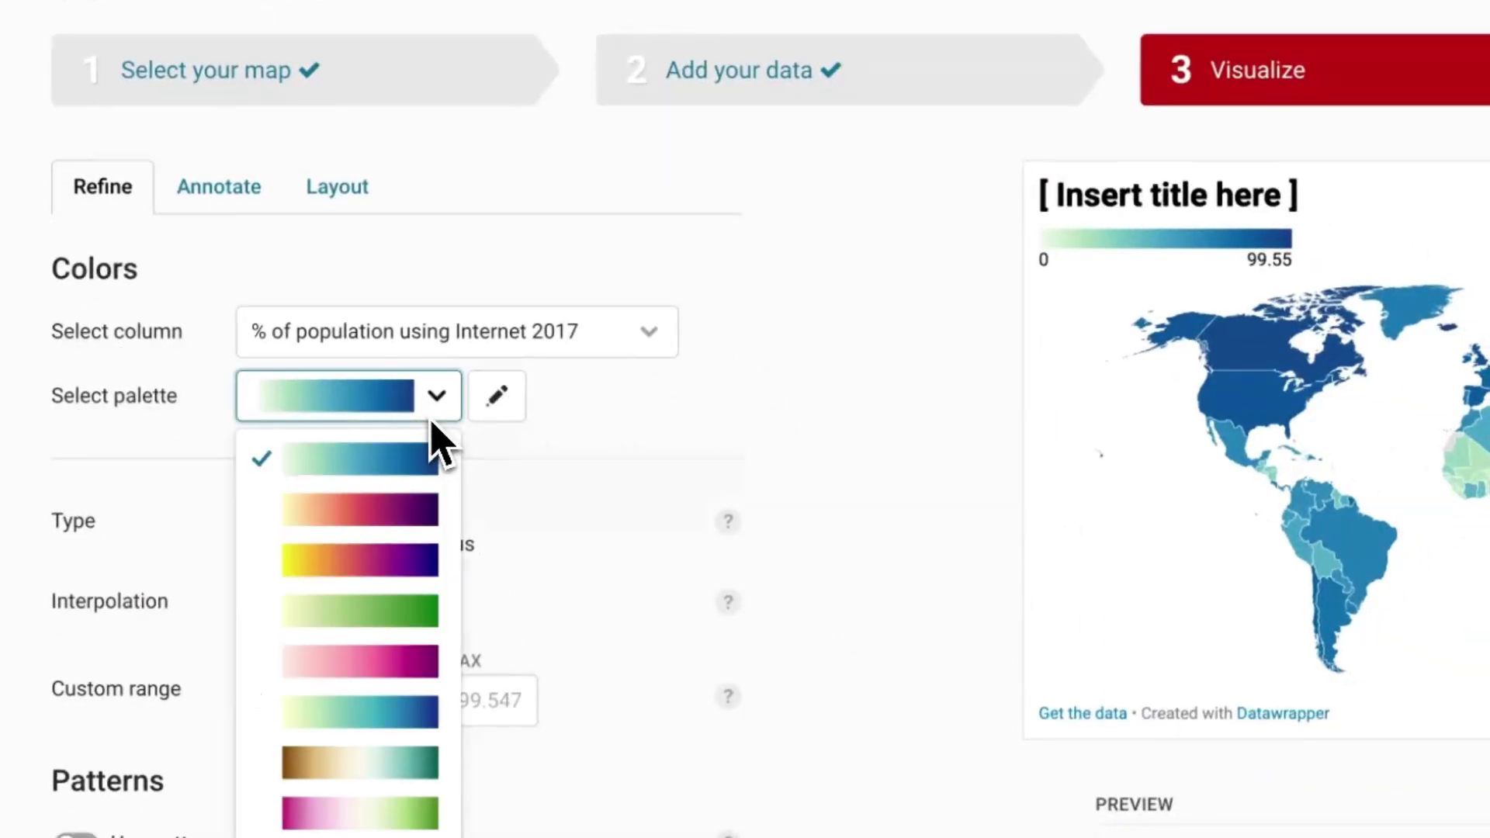
left_click(349, 715)
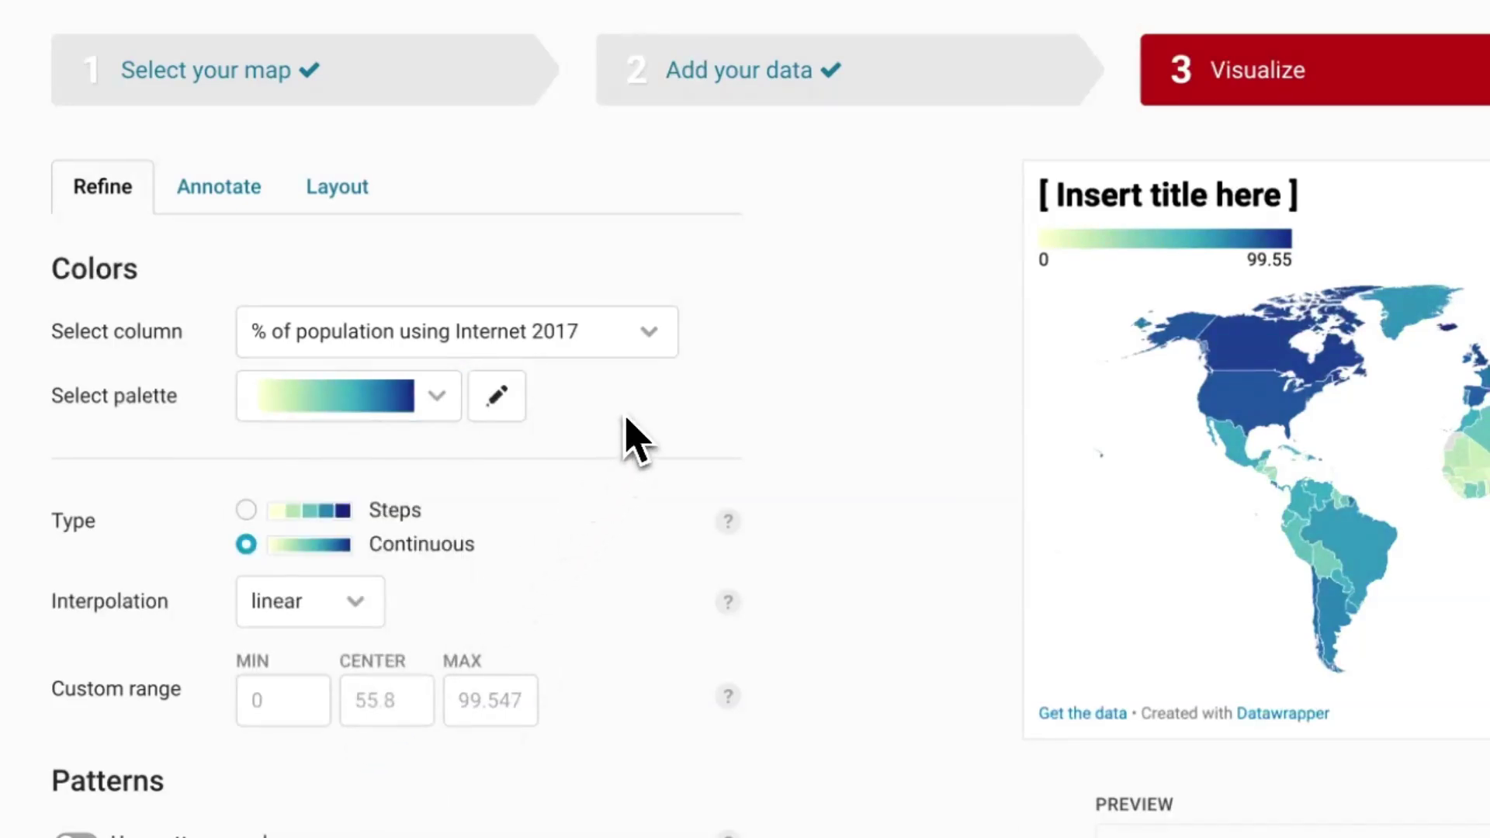
left_click(511, 411)
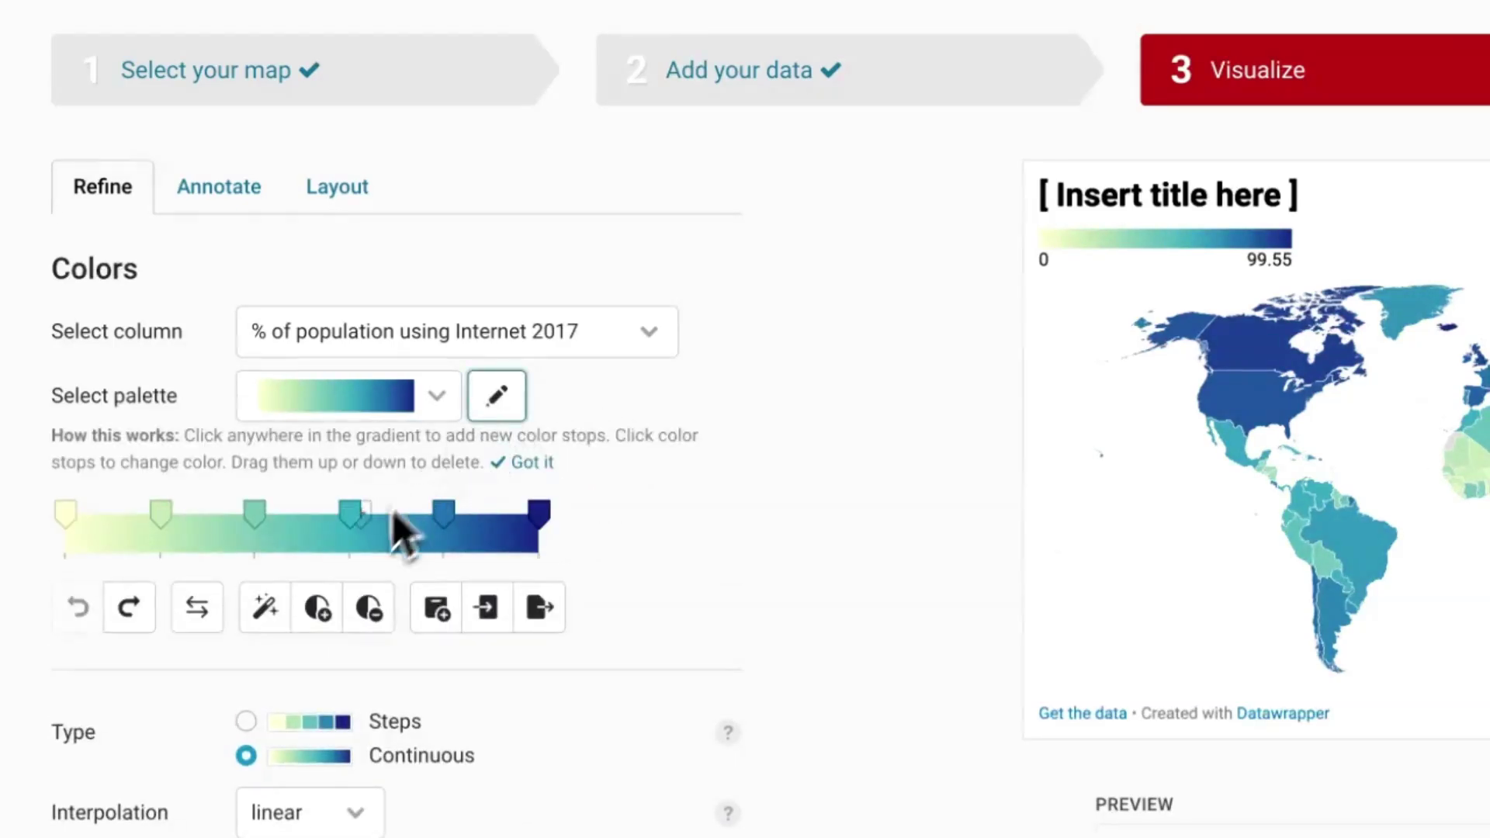
left_click(318, 613)
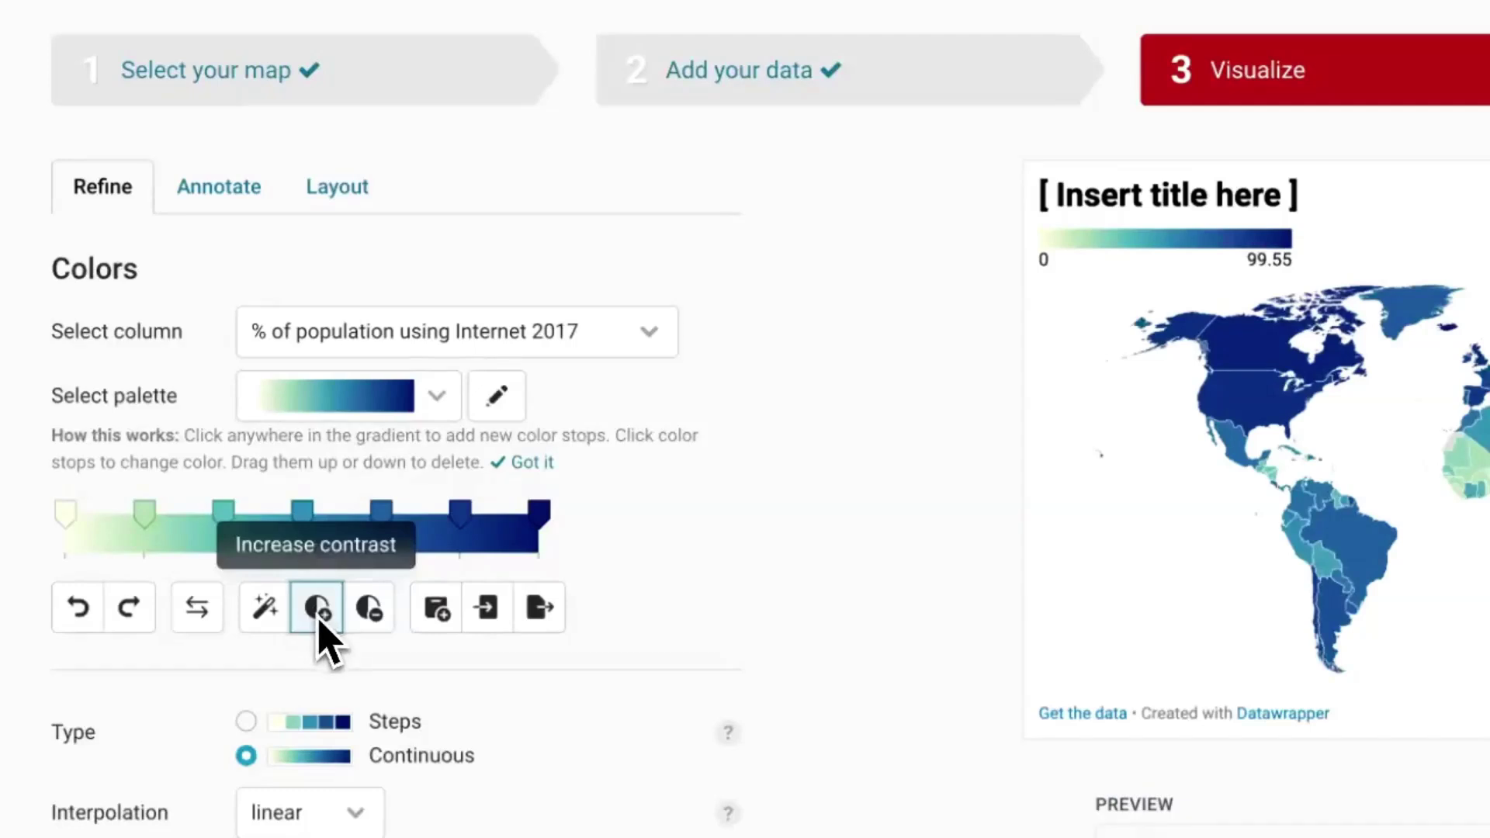
left_click(518, 397)
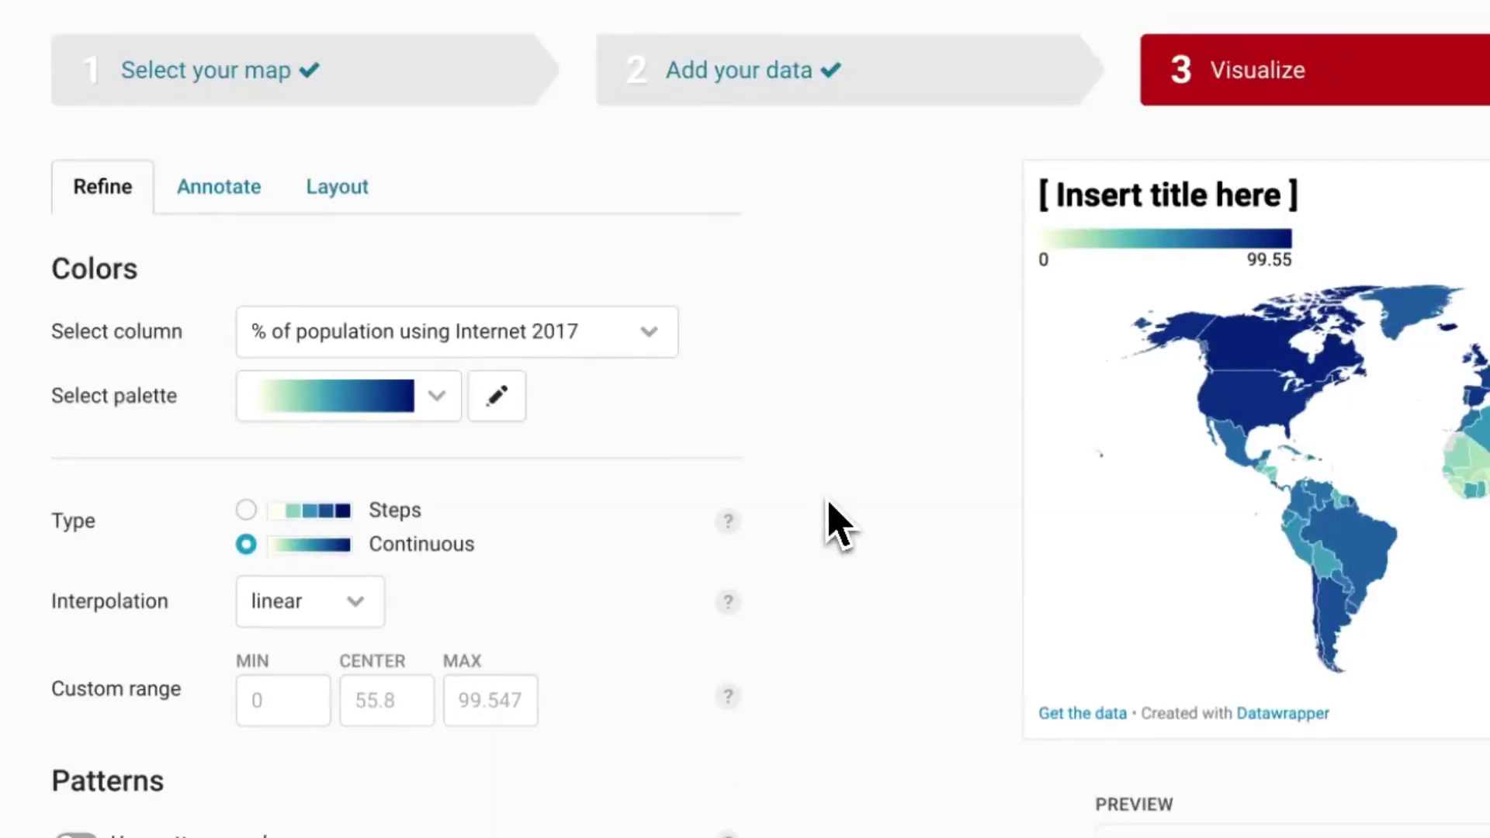
- Format the legend labels as 0% and add the legend title '% of population'
scroll(835, 524, "down", 5)
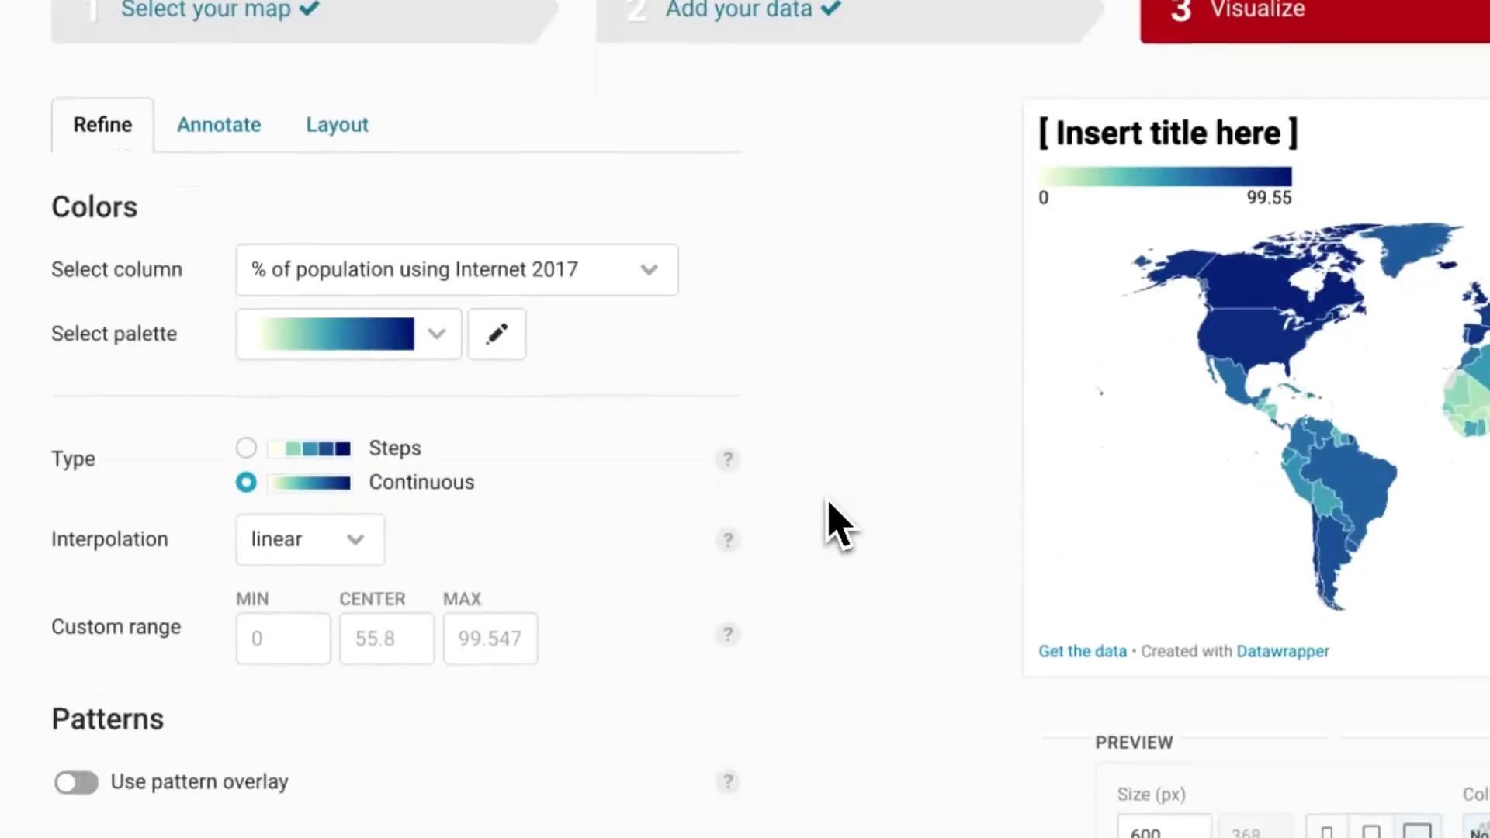
scroll(834, 524, "down", 5)
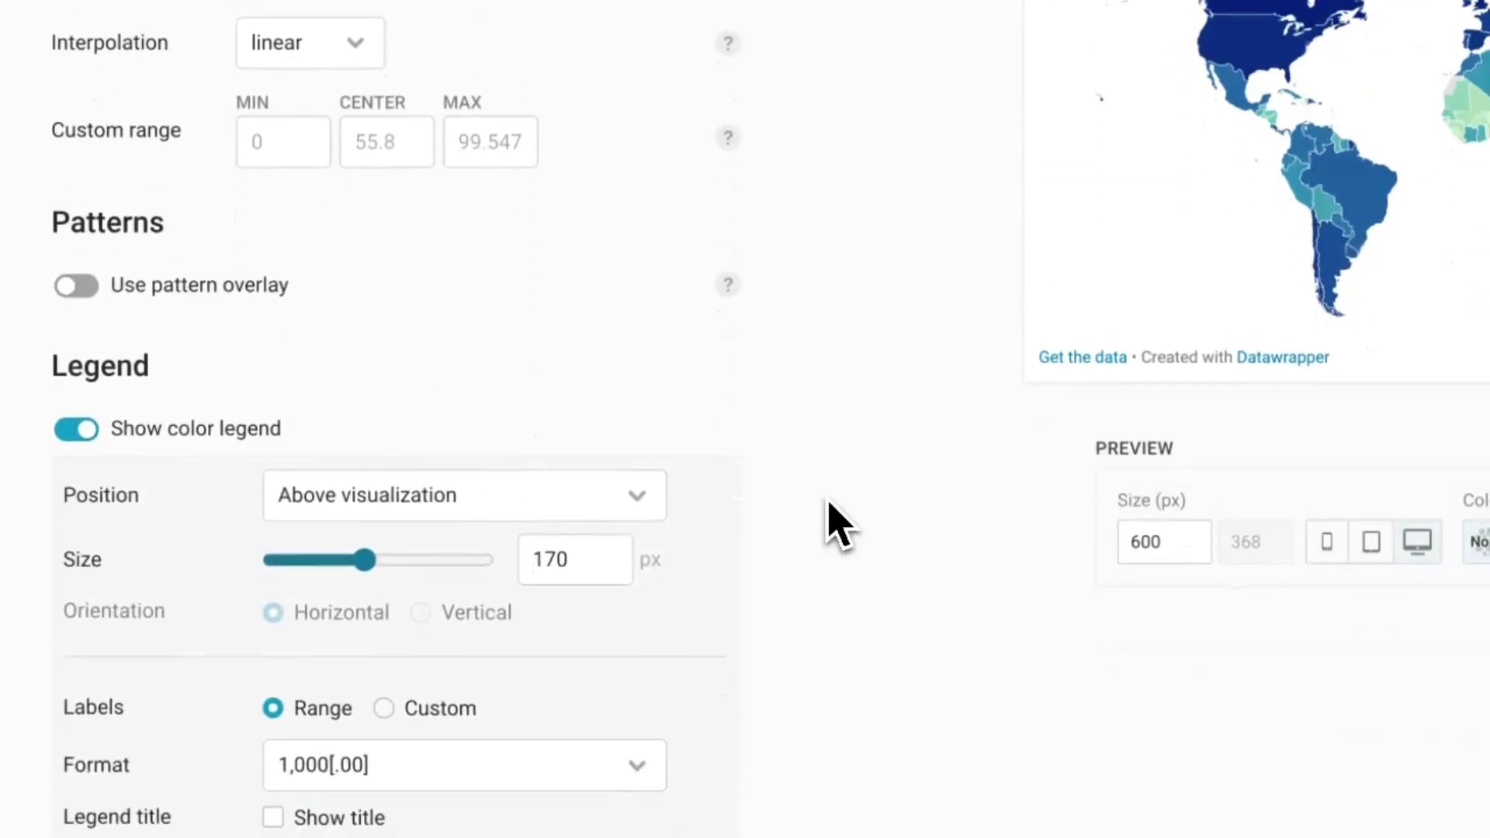
scroll(834, 524, "down", 2)
scroll(830, 524, "down", 2)
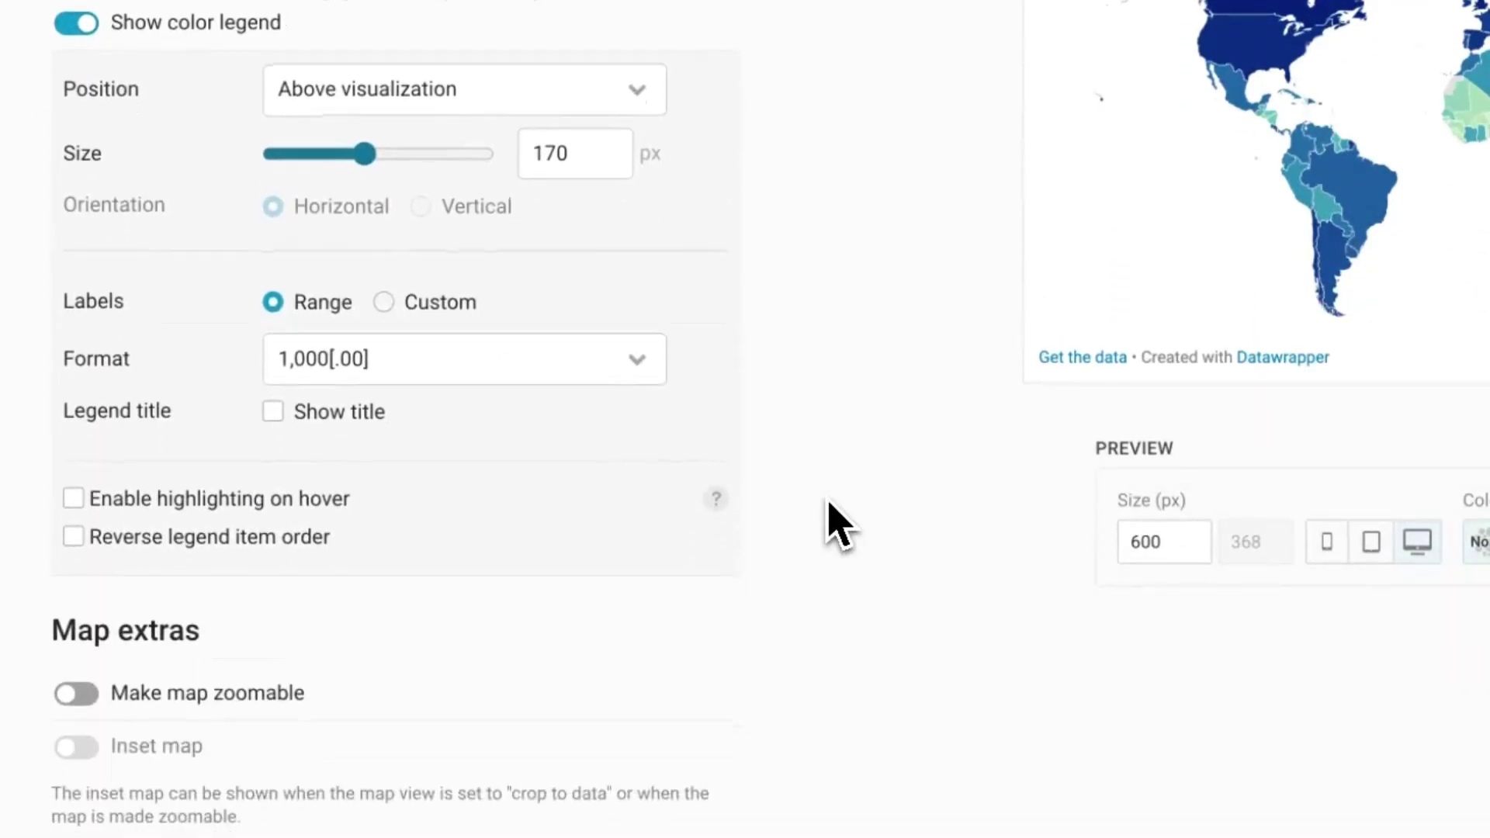
scroll(831, 522, "up", 3)
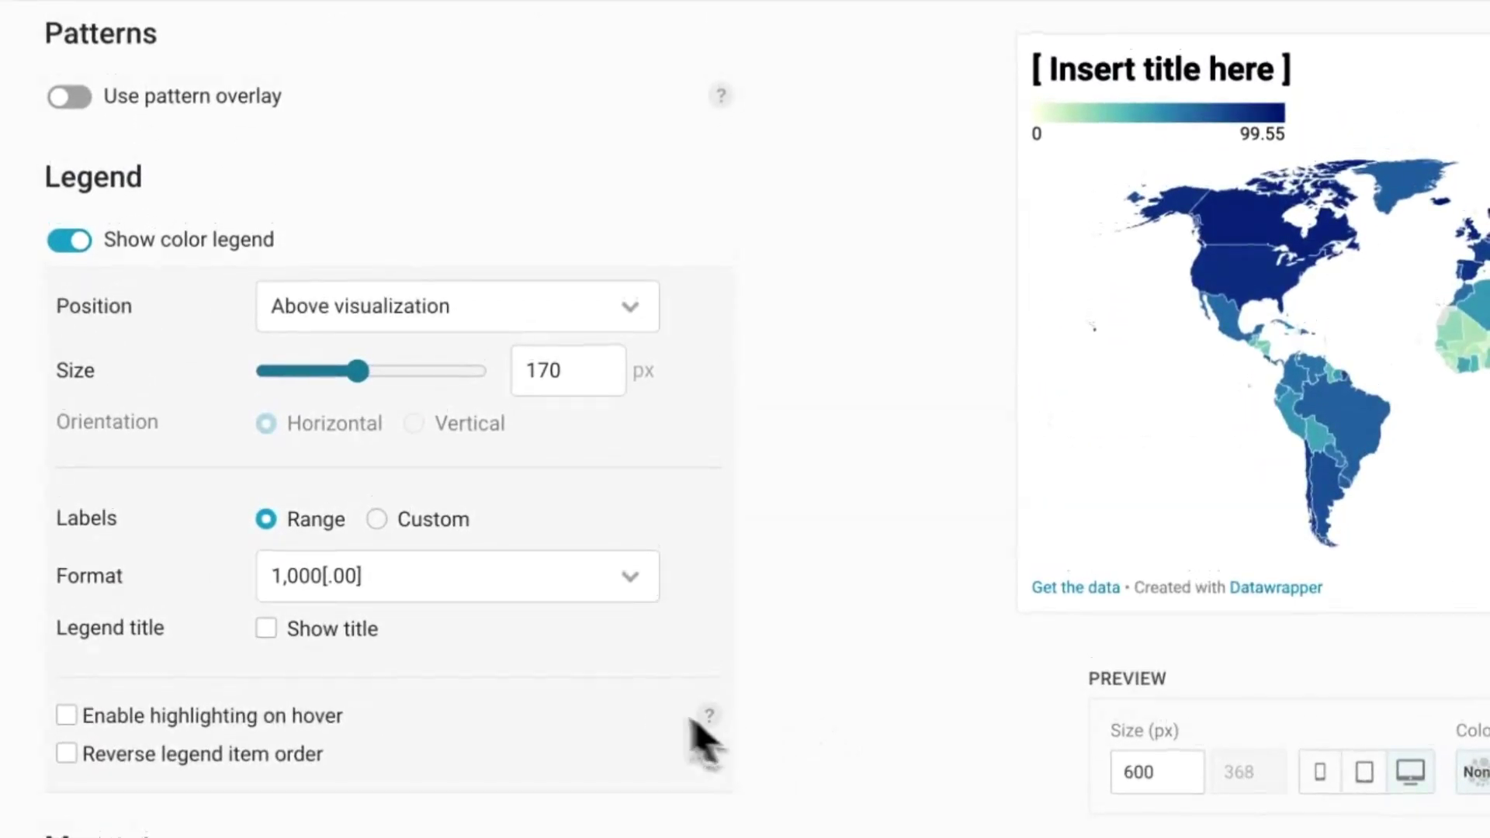
left_click(501, 590)
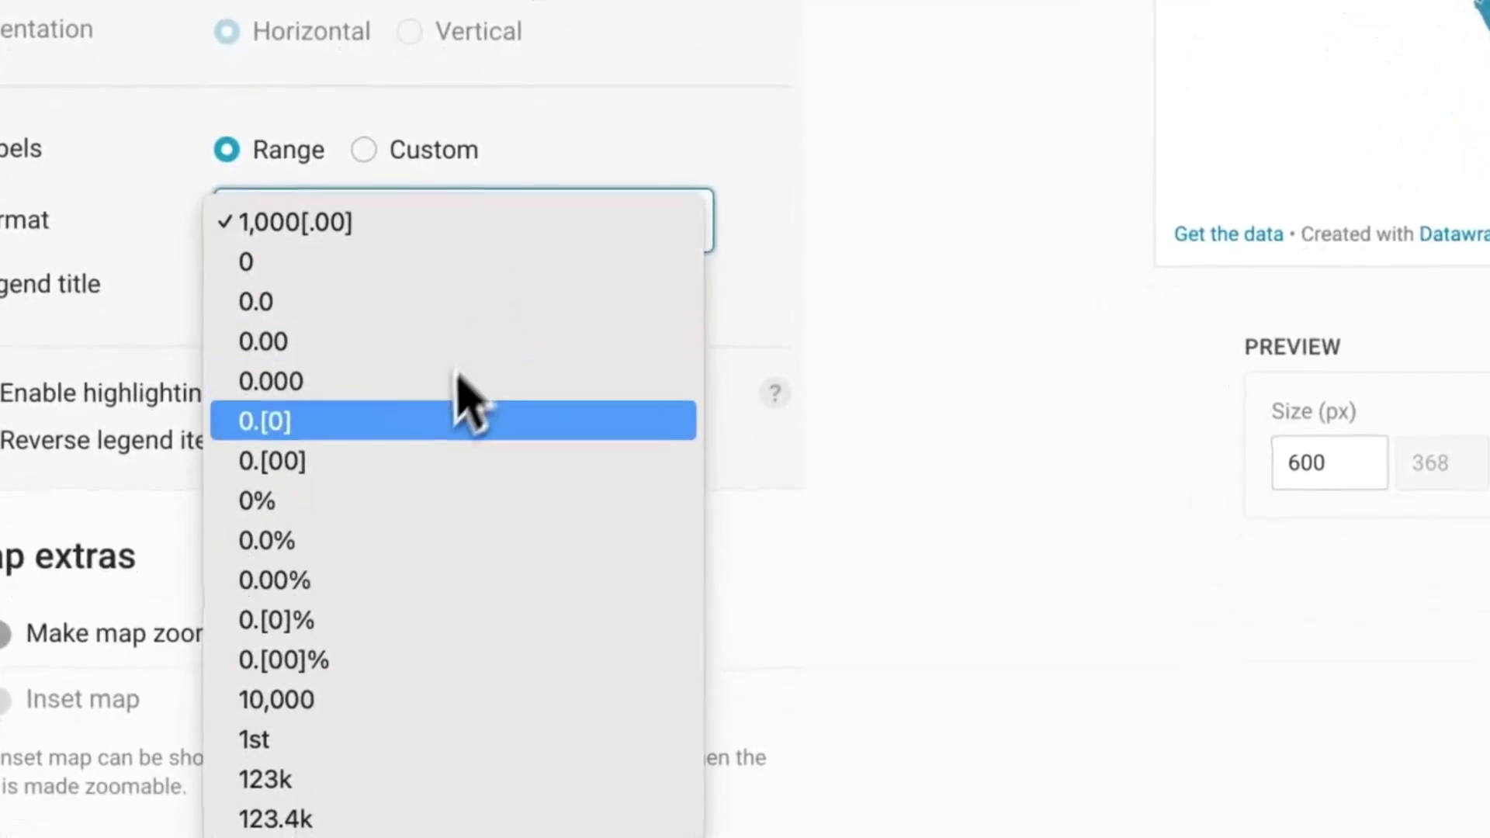
left_click(419, 514)
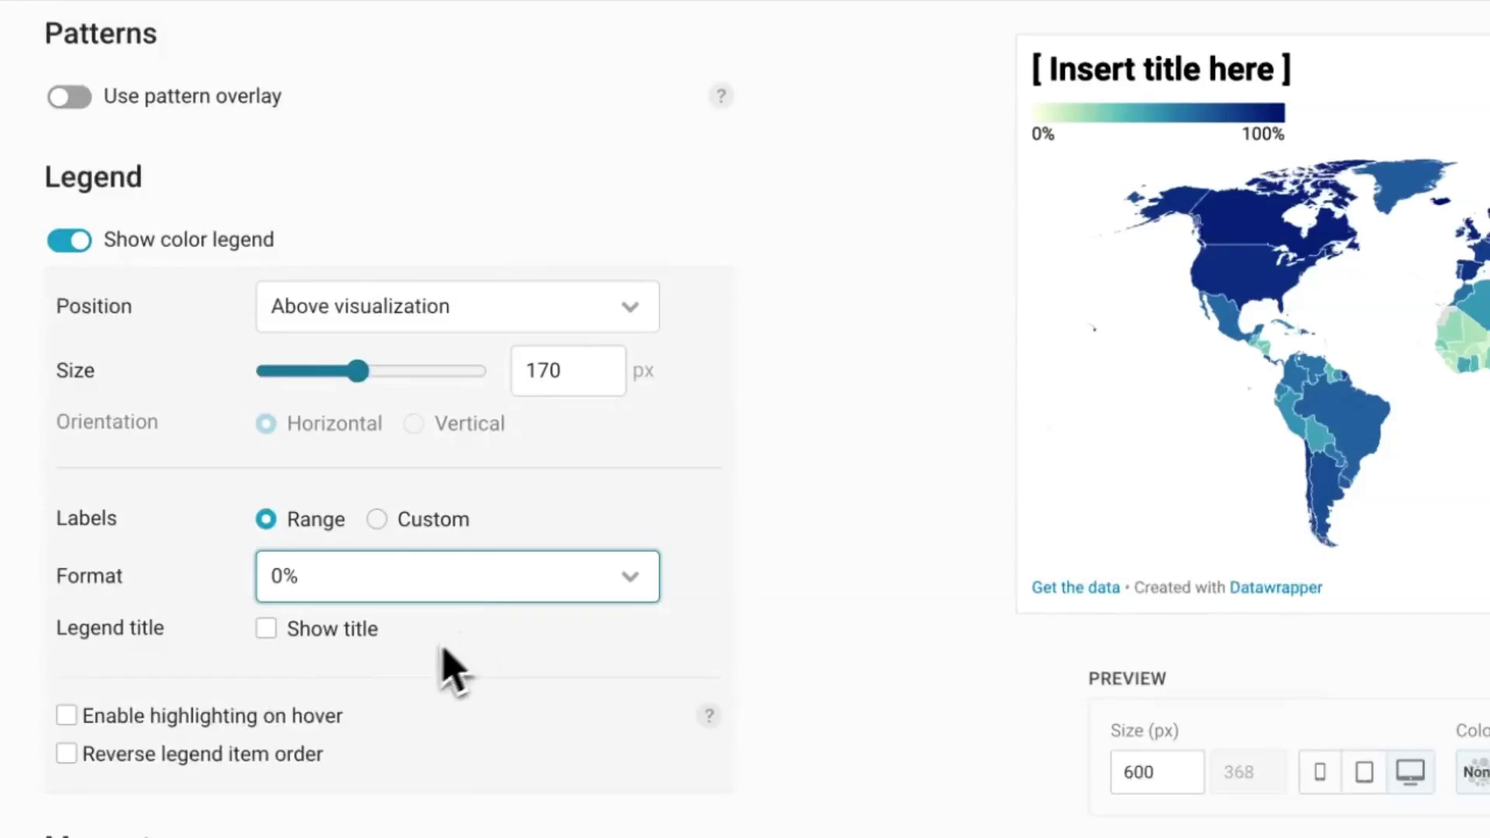
left_click(266, 628)
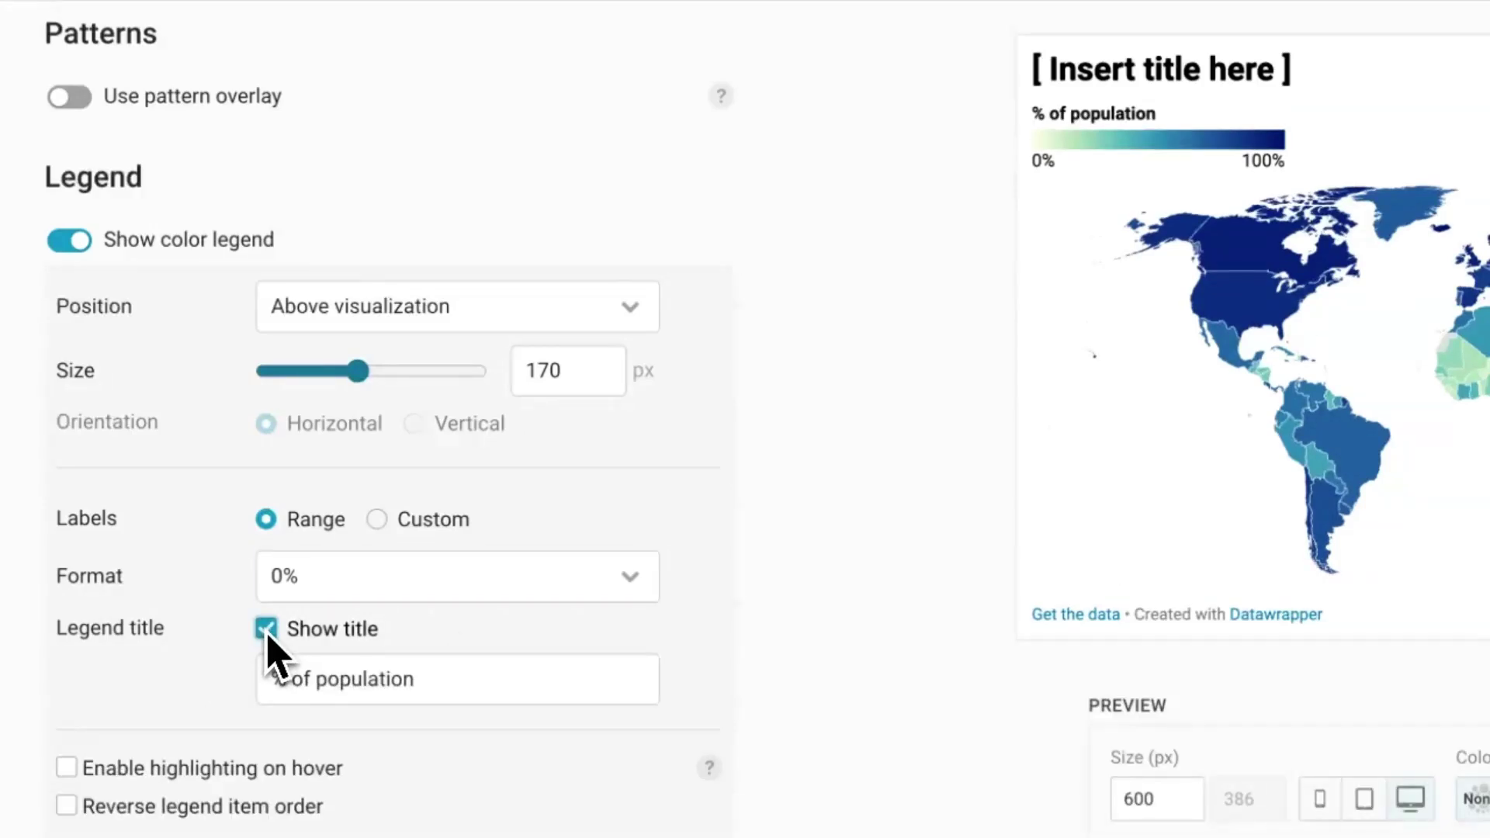
- Enable highlighting of matching countries when hovering over the legend
scroll(267, 644, "down", 3)
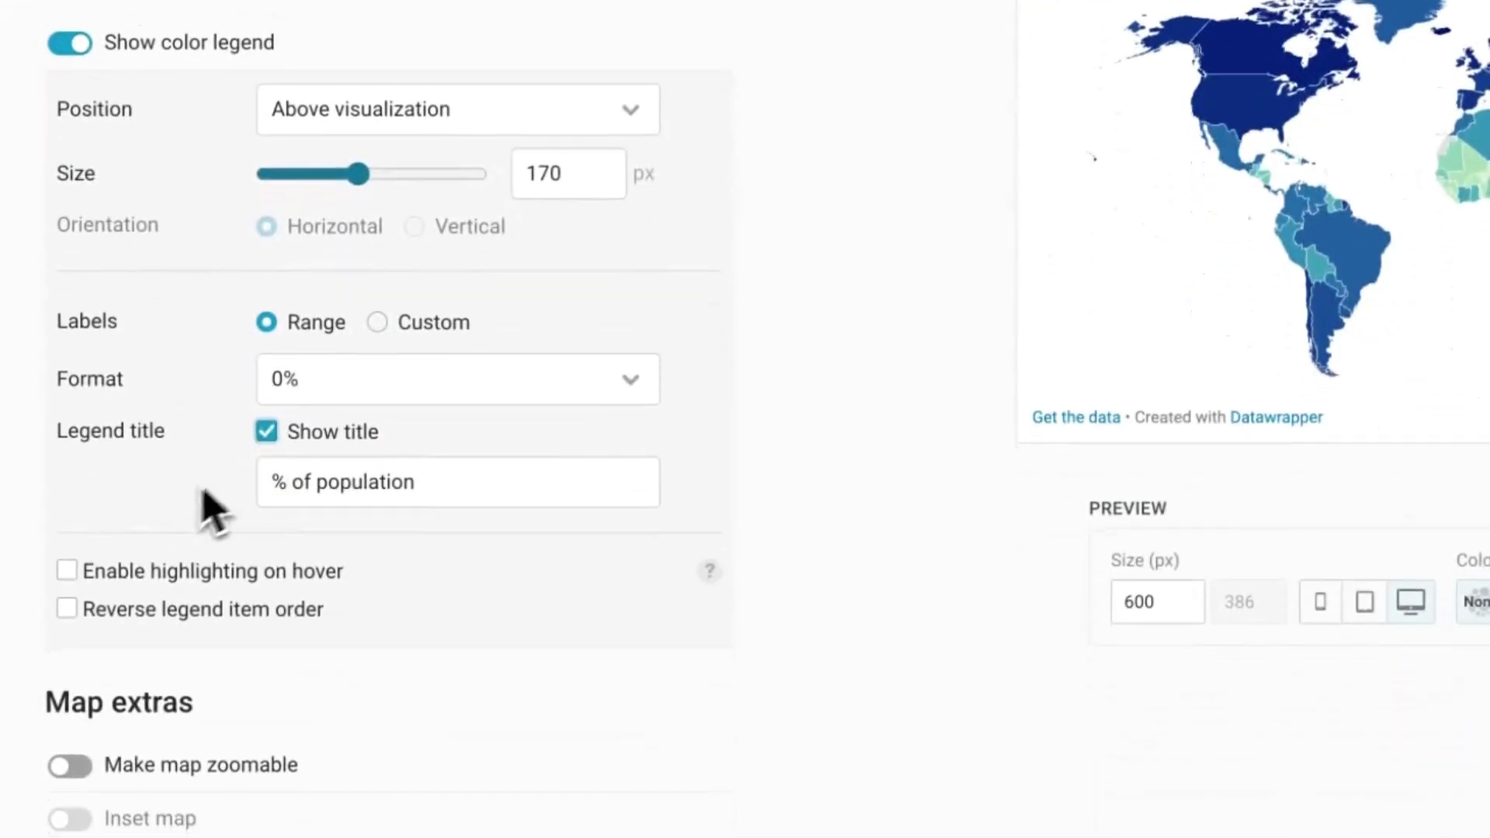
left_click(66, 555)
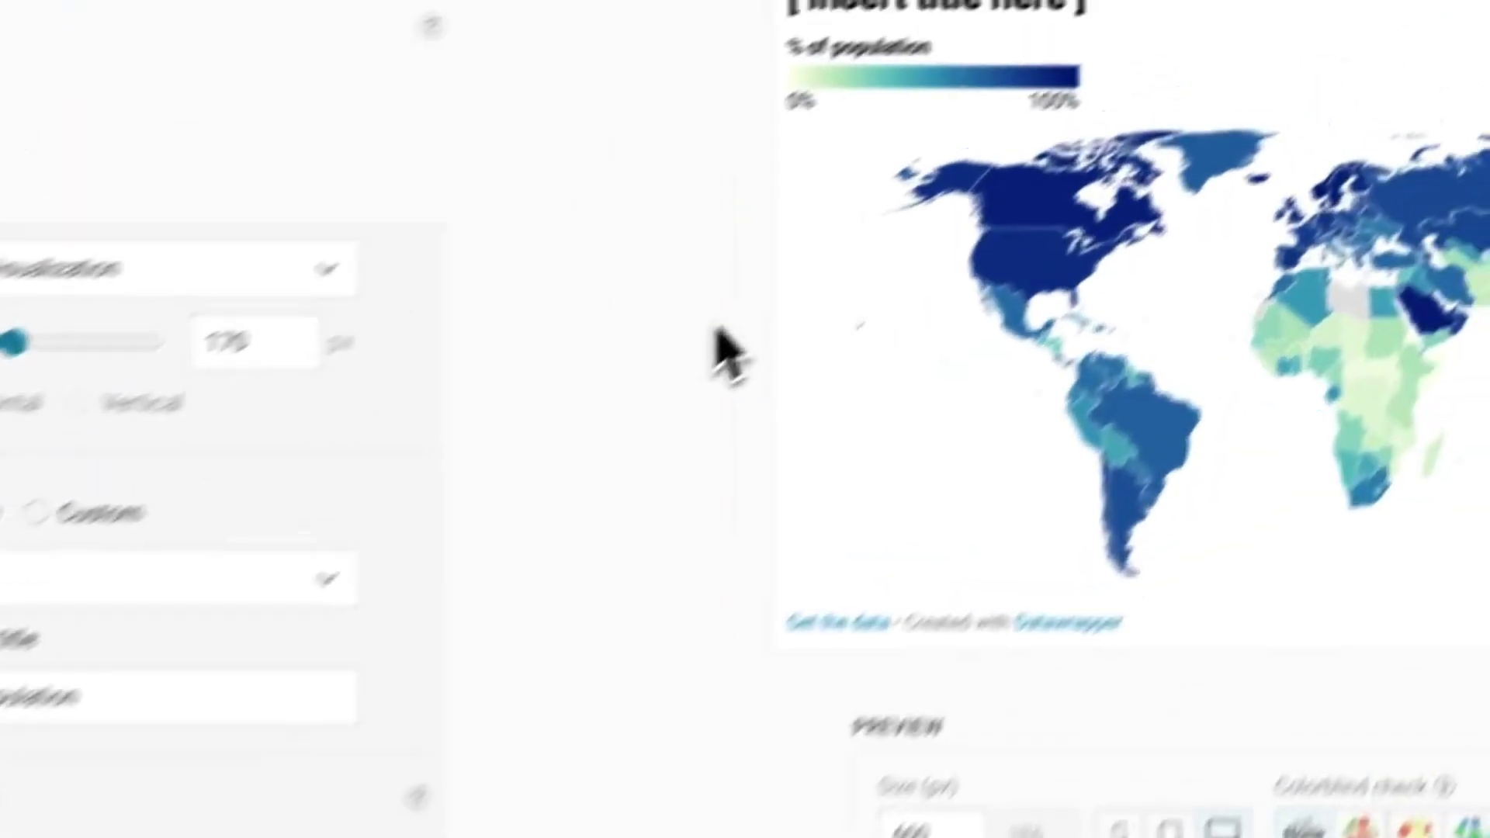
mouse_move(848, 88)
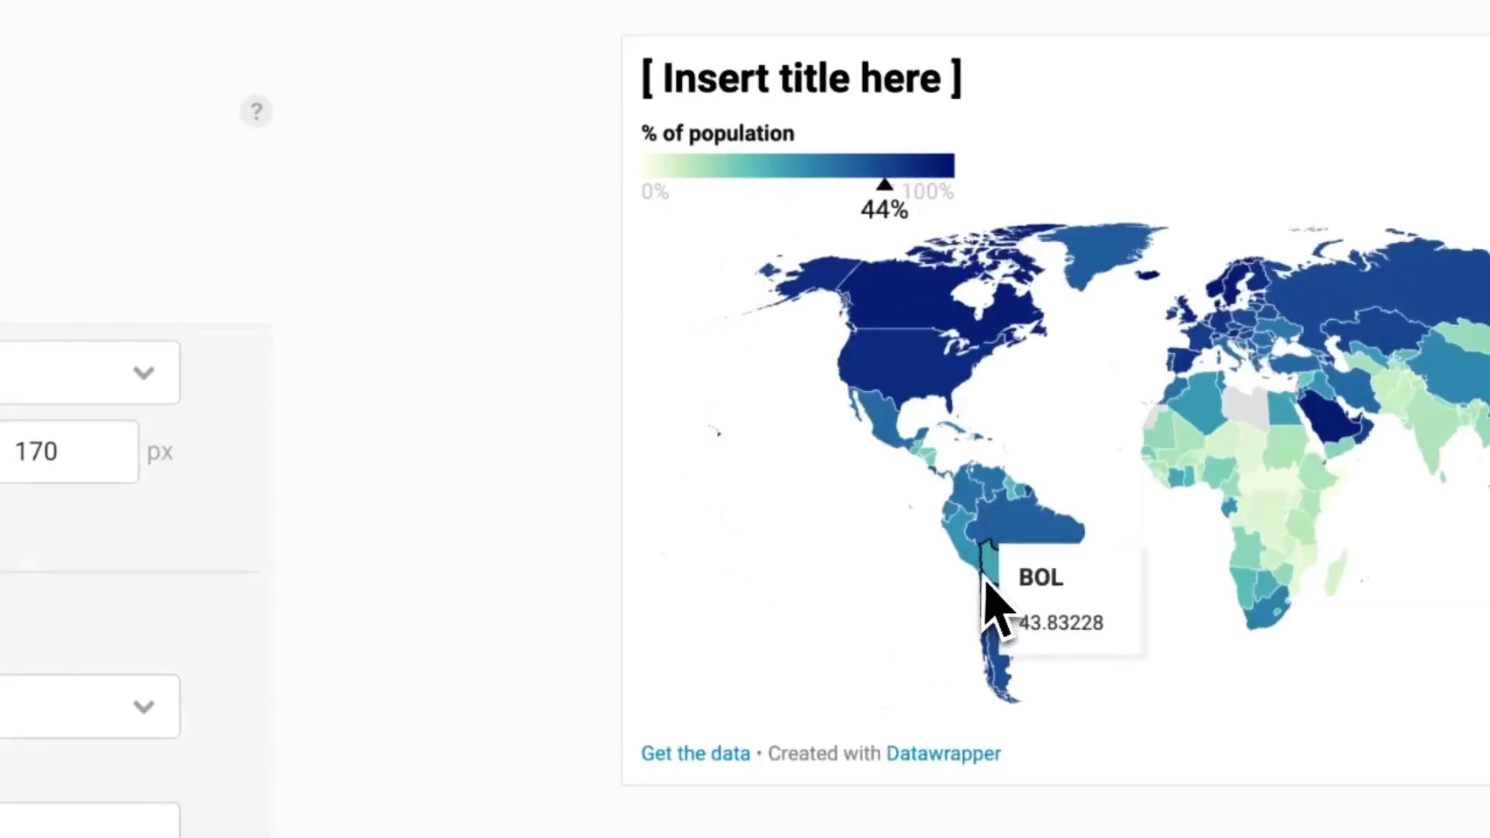
mouse_move(980, 590)
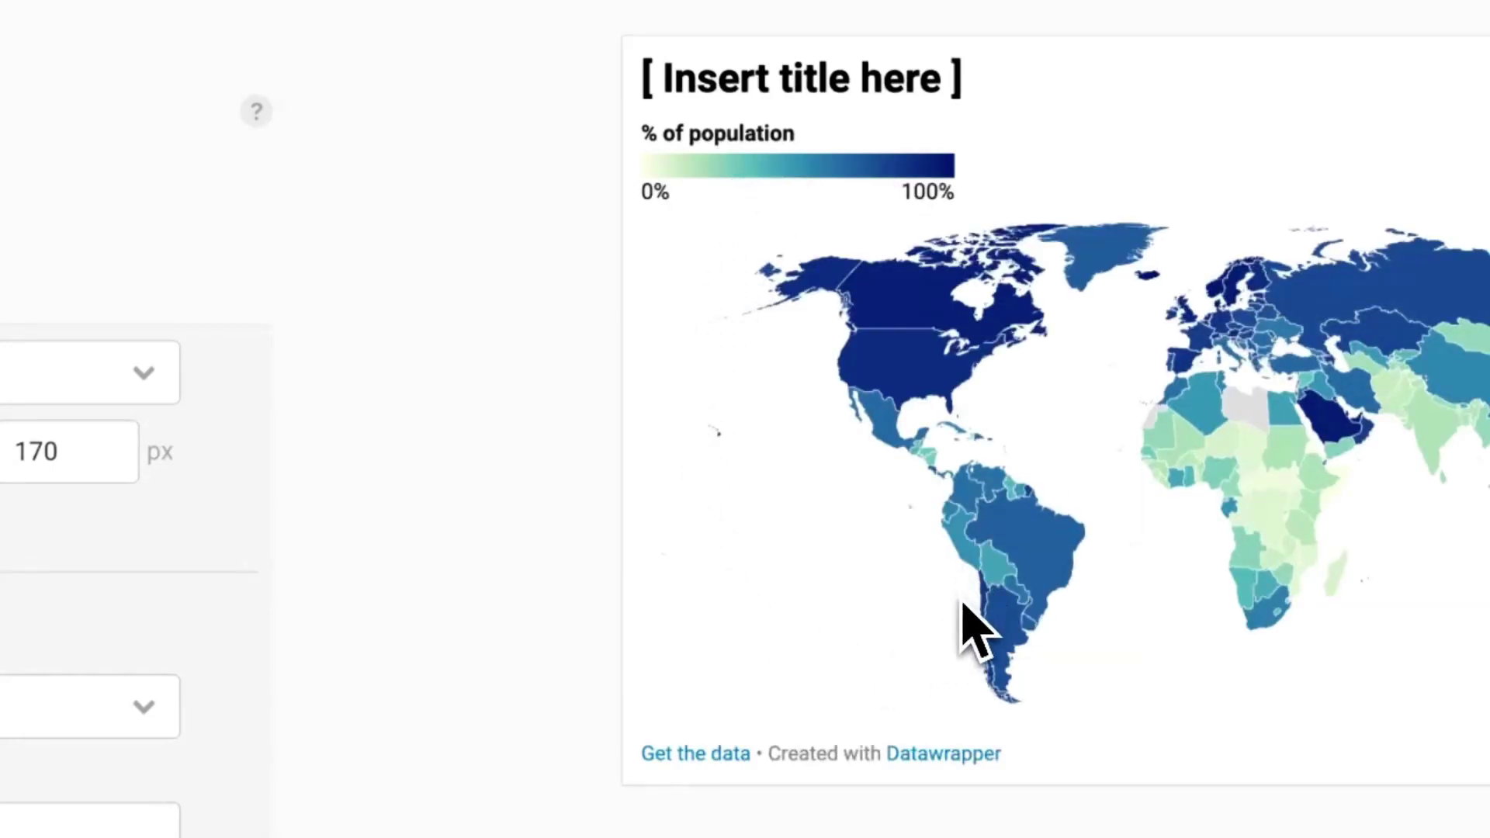
mouse_move(987, 617)
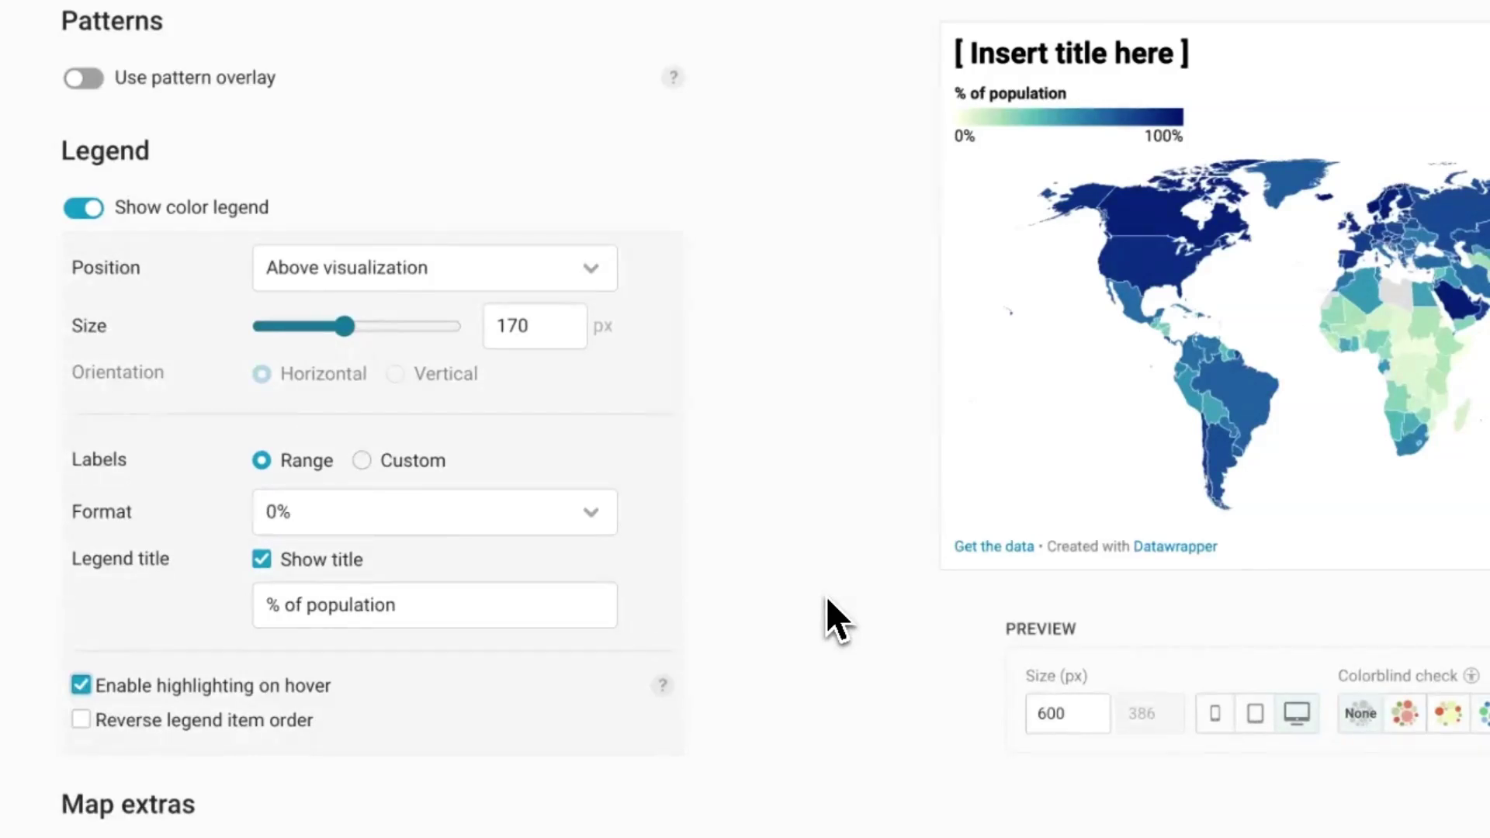
scroll(827, 599, "down", 4)
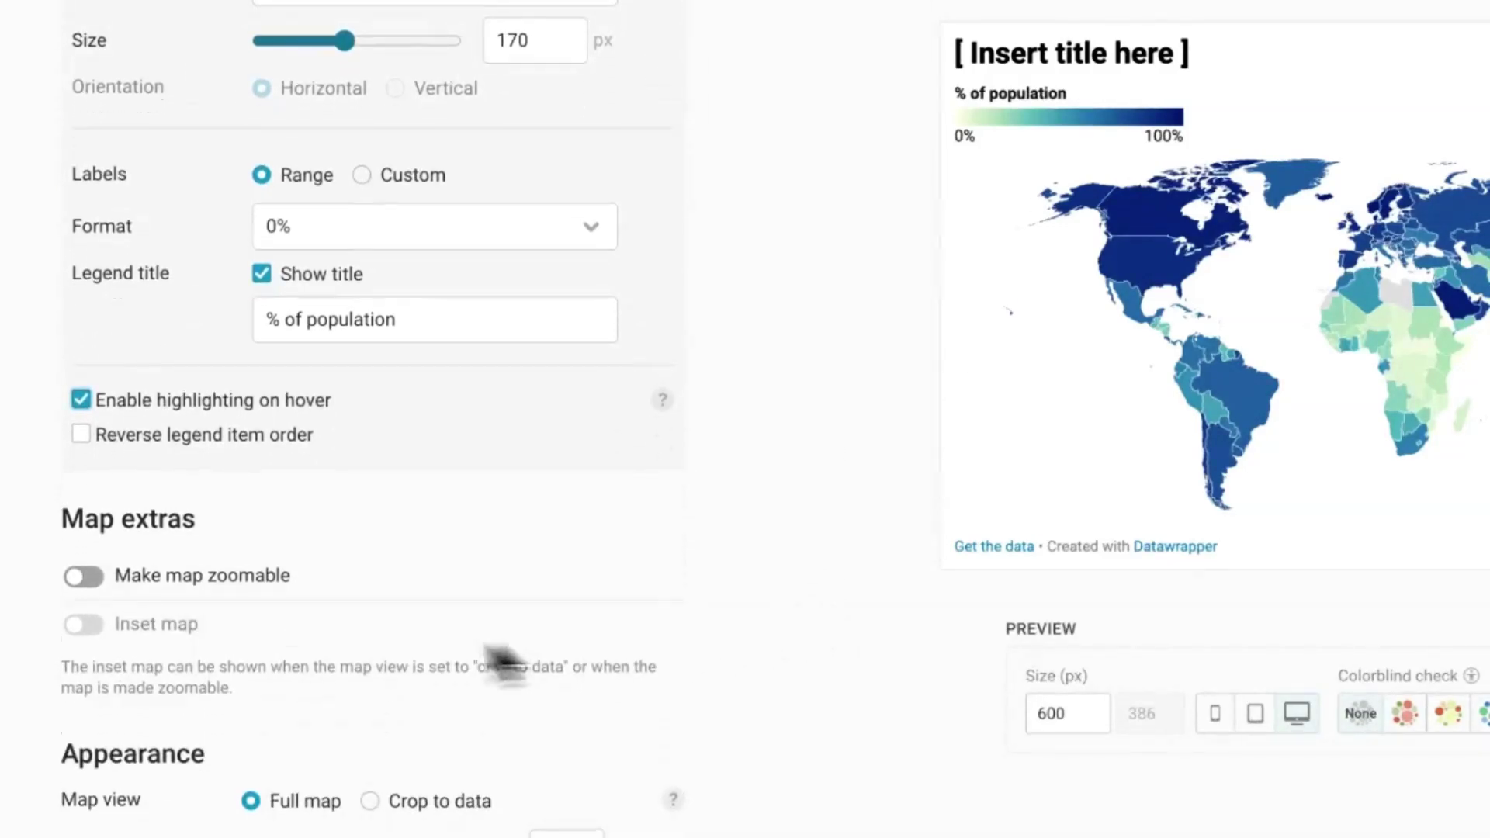
- Turn on Make map zoomable, test zooming into Africa and panning, then reset to the full world view
left_click(93, 579)
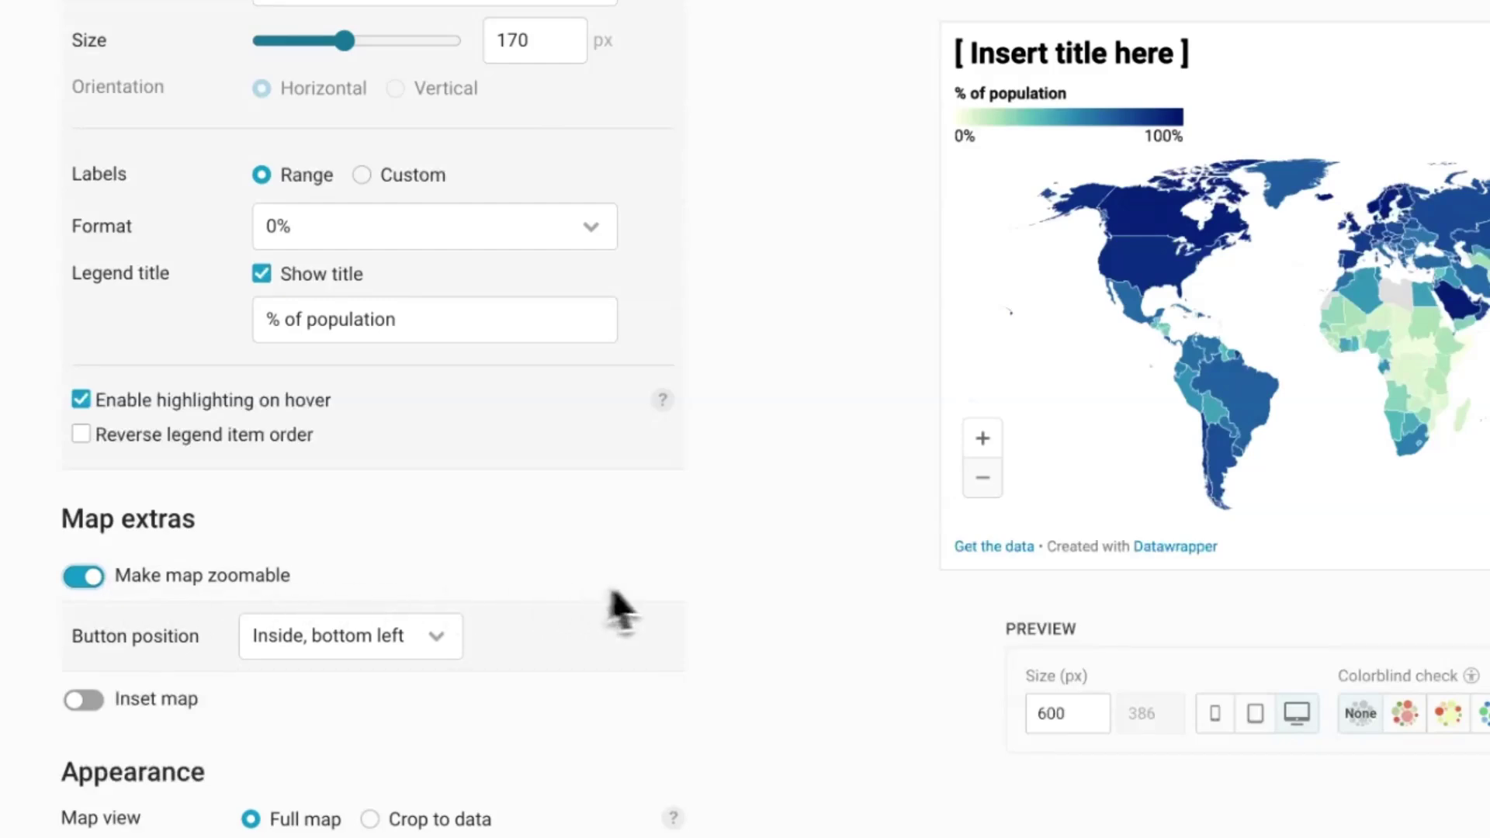
left_click(983, 439)
left_click(982, 438)
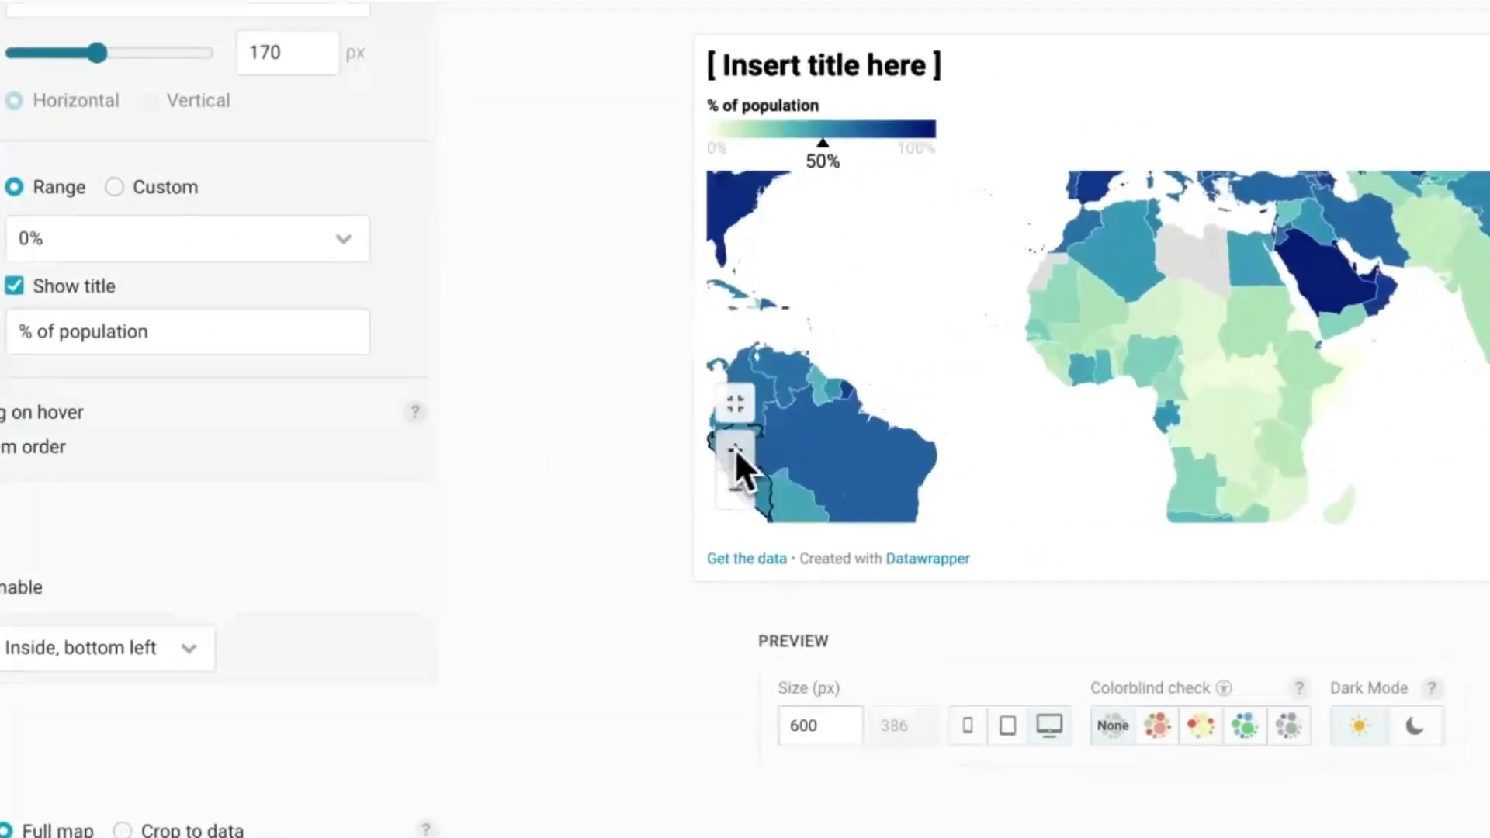
left_click(734, 449)
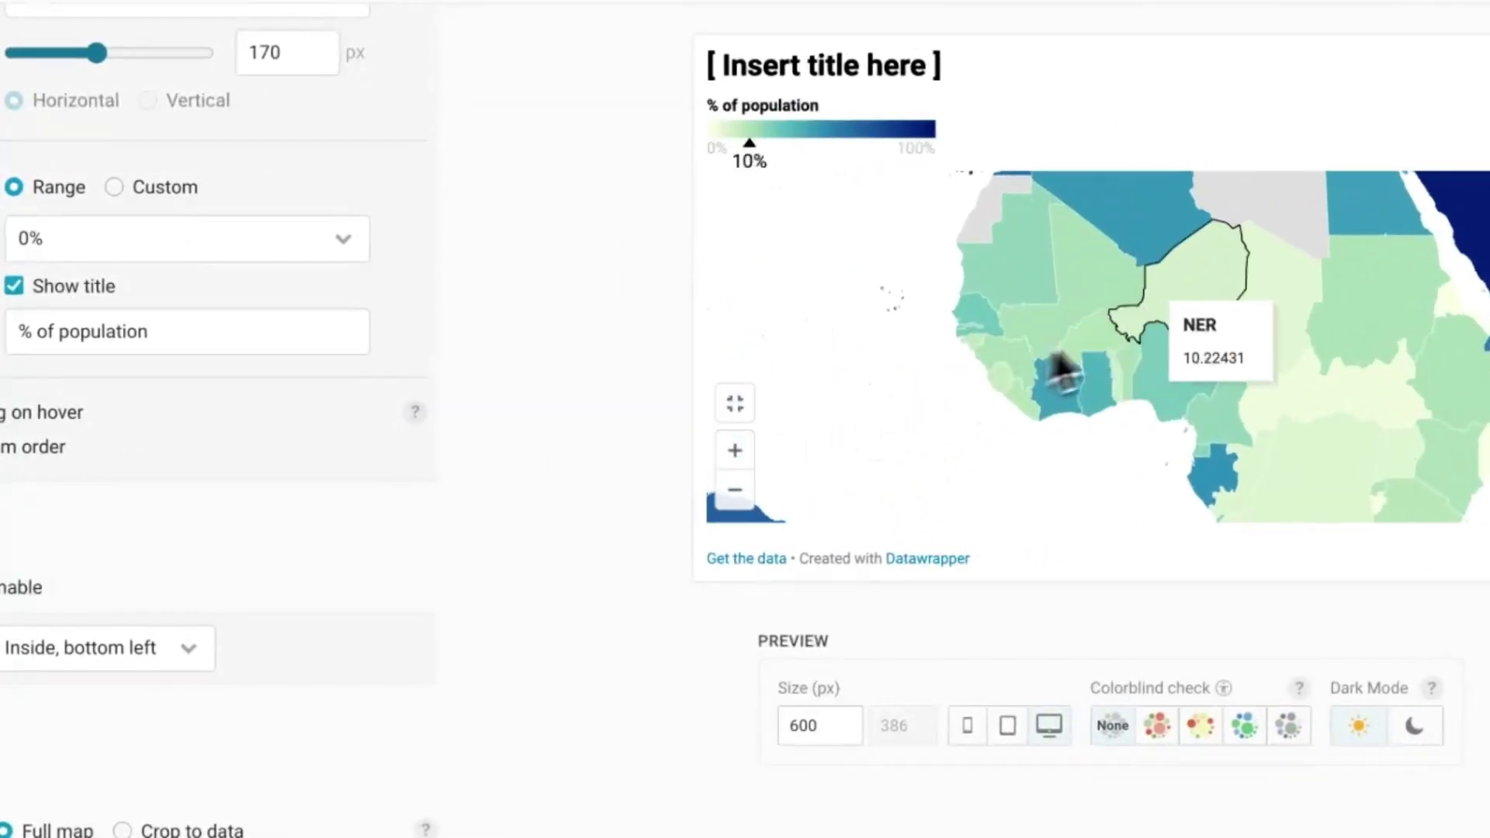
left_click_drag(1247, 306, 1011, 499)
scroll(966, 353, "up", 4)
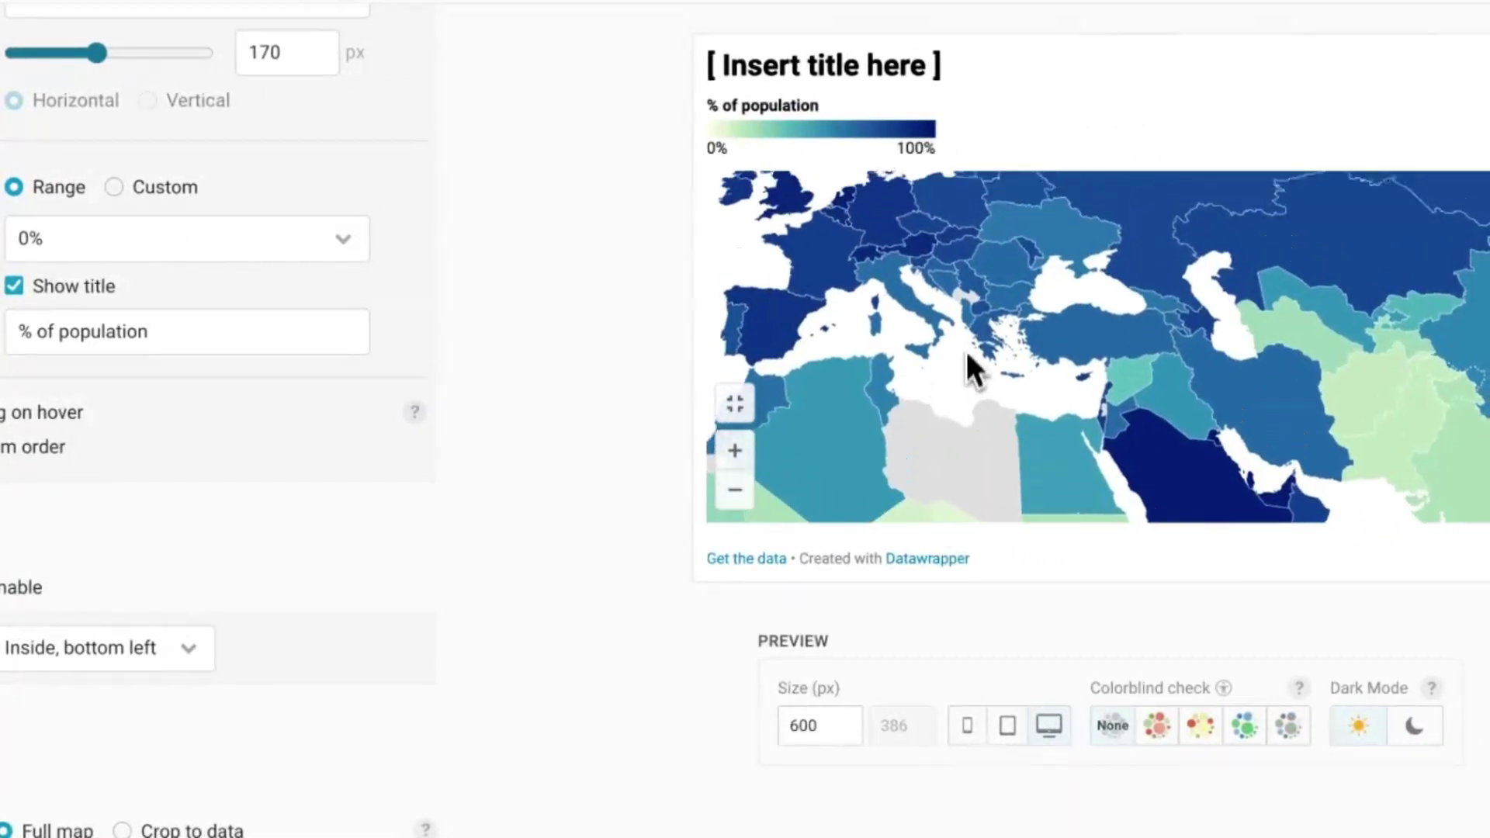
left_click(735, 404)
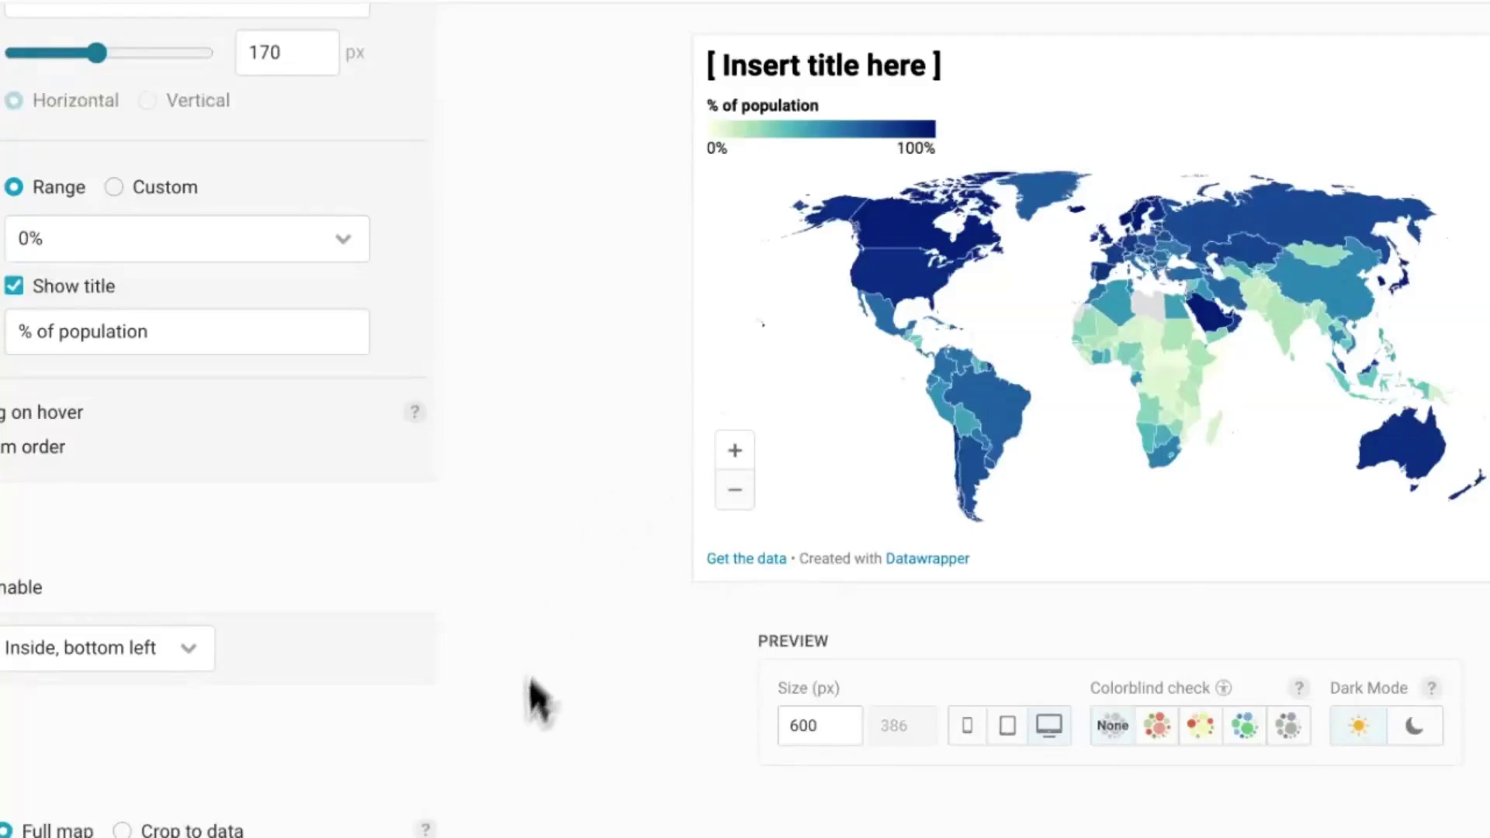
scroll(533, 696, "down", 5)
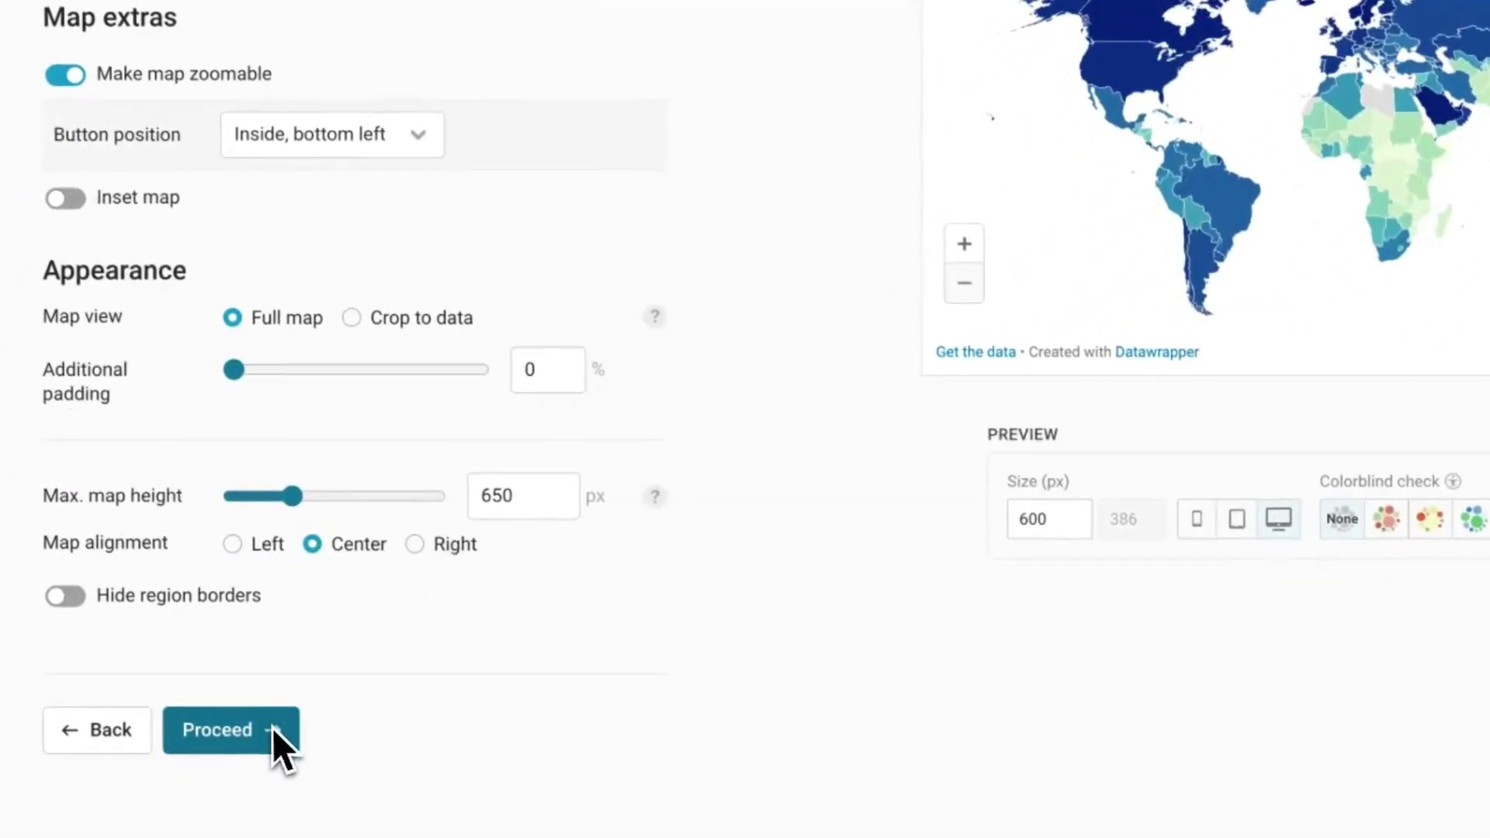
left_click(273, 728)
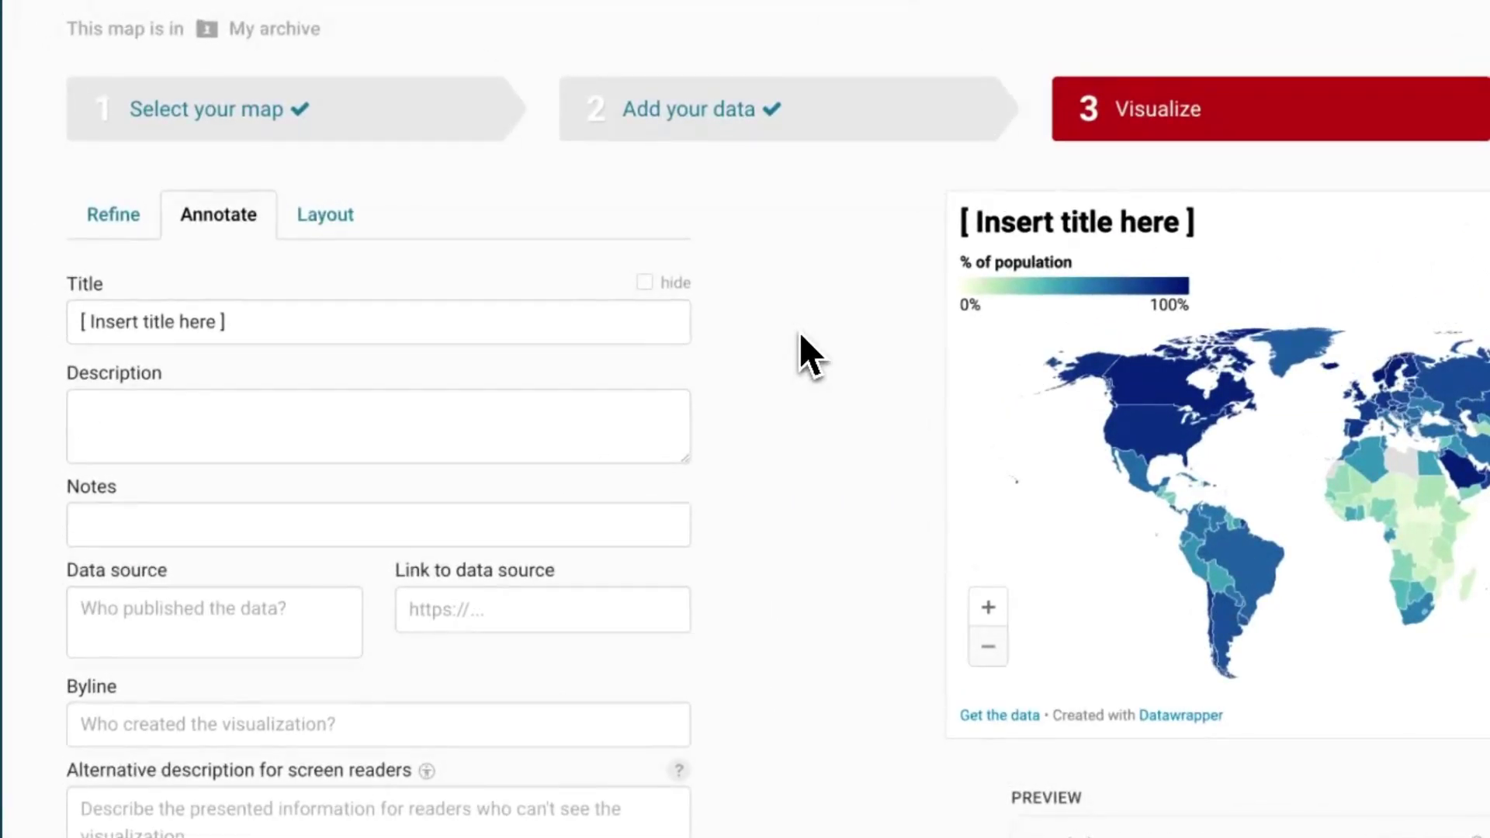
- Title the map 'Access to the Internet' and paste in the 60% access description
triple_click(380, 327)
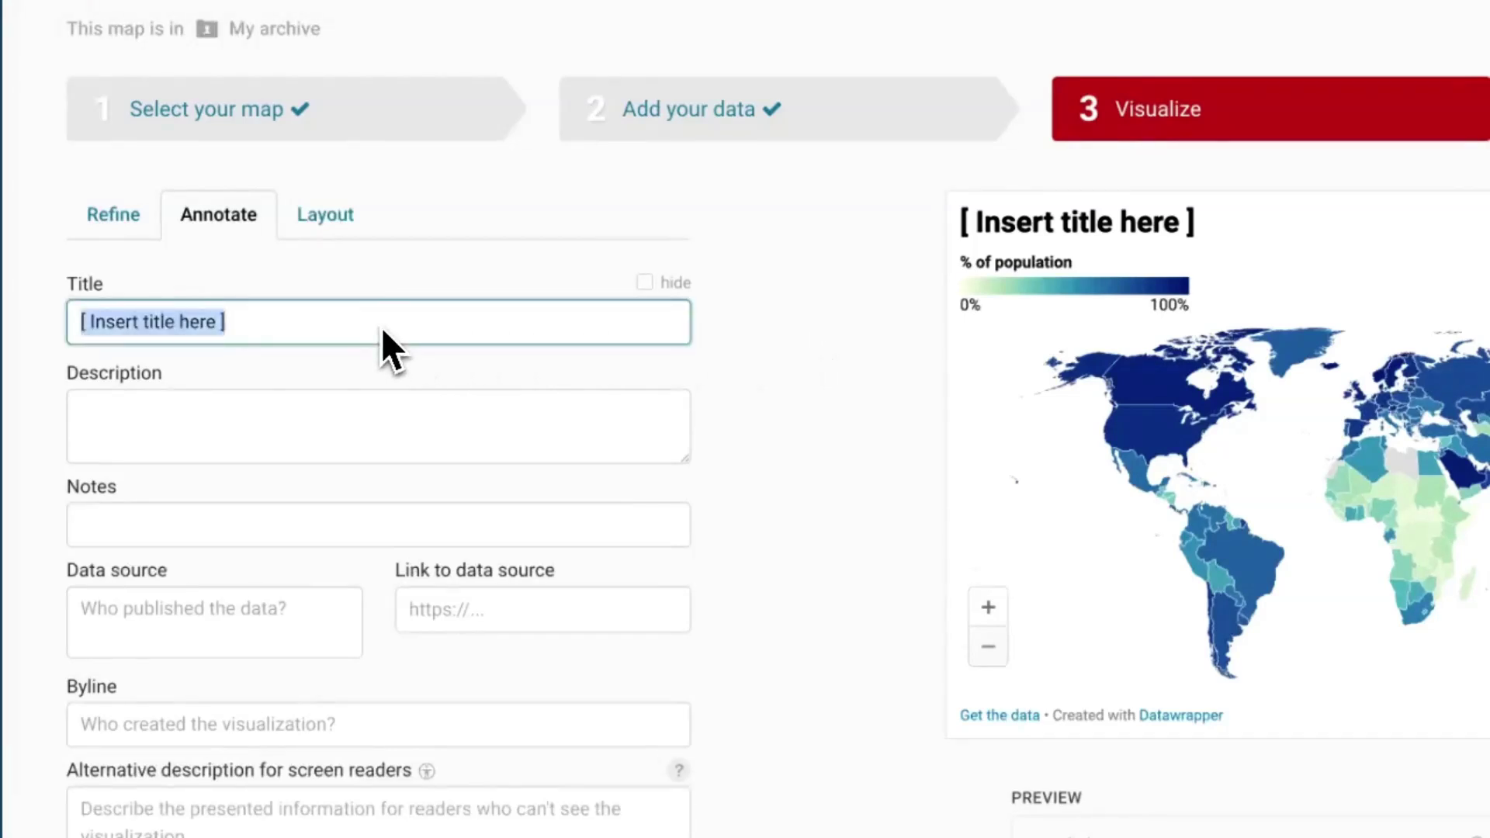
type("Access to the In")
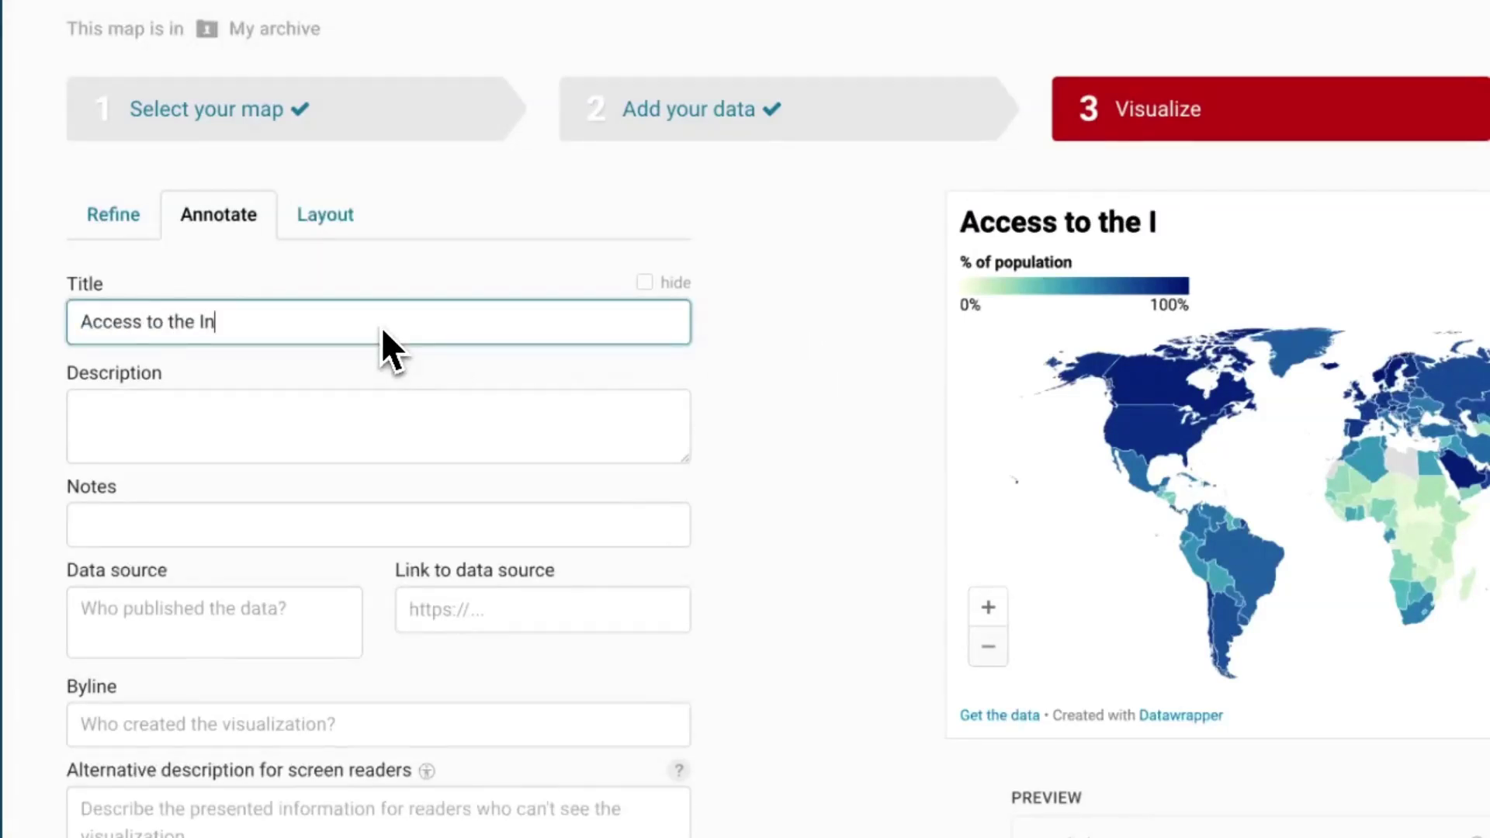
type("ternet")
left_click(349, 416)
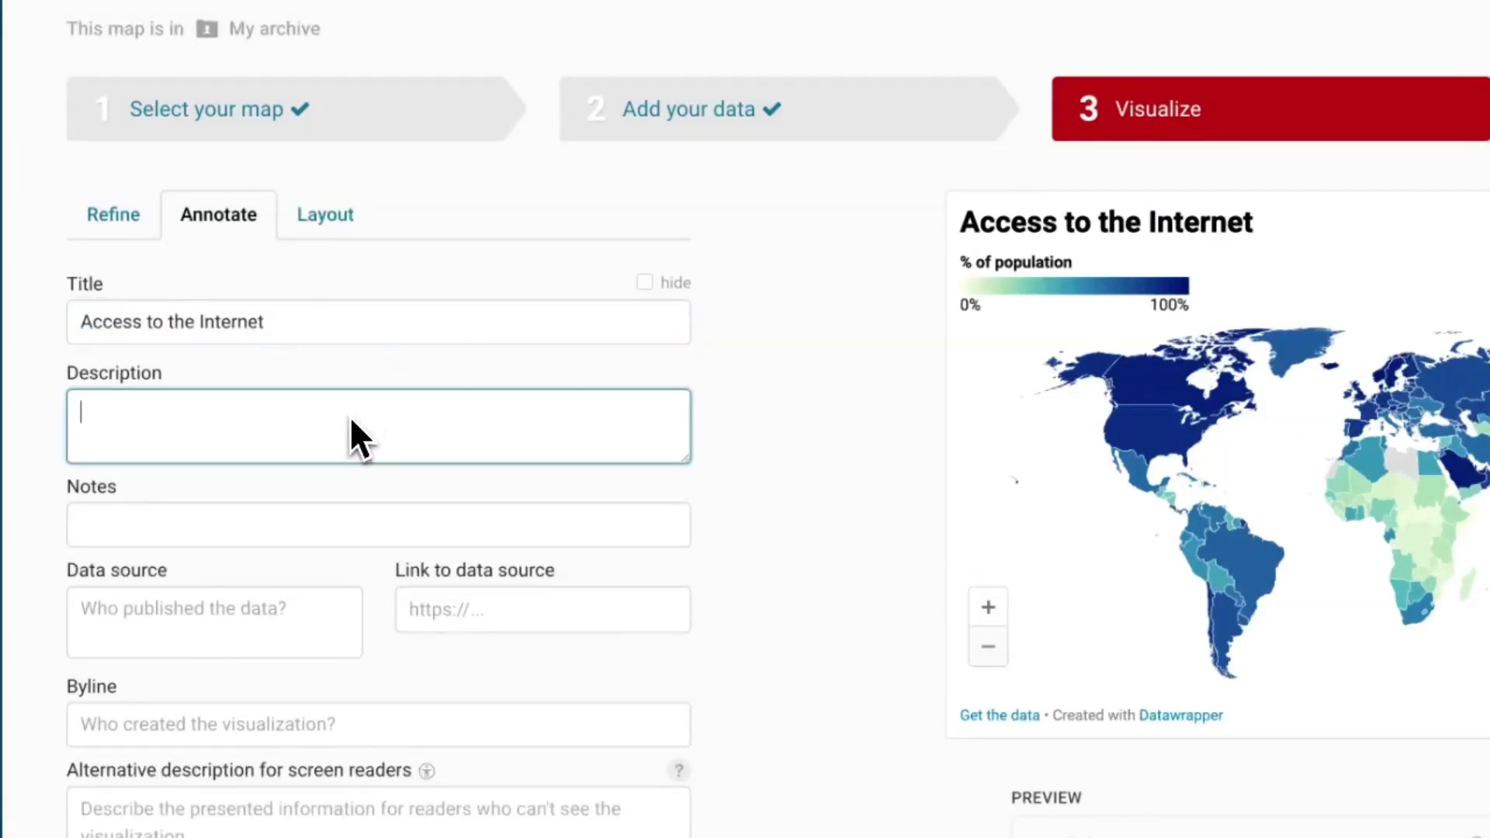
type("Around 60% of the world's population has access to the Internet.")
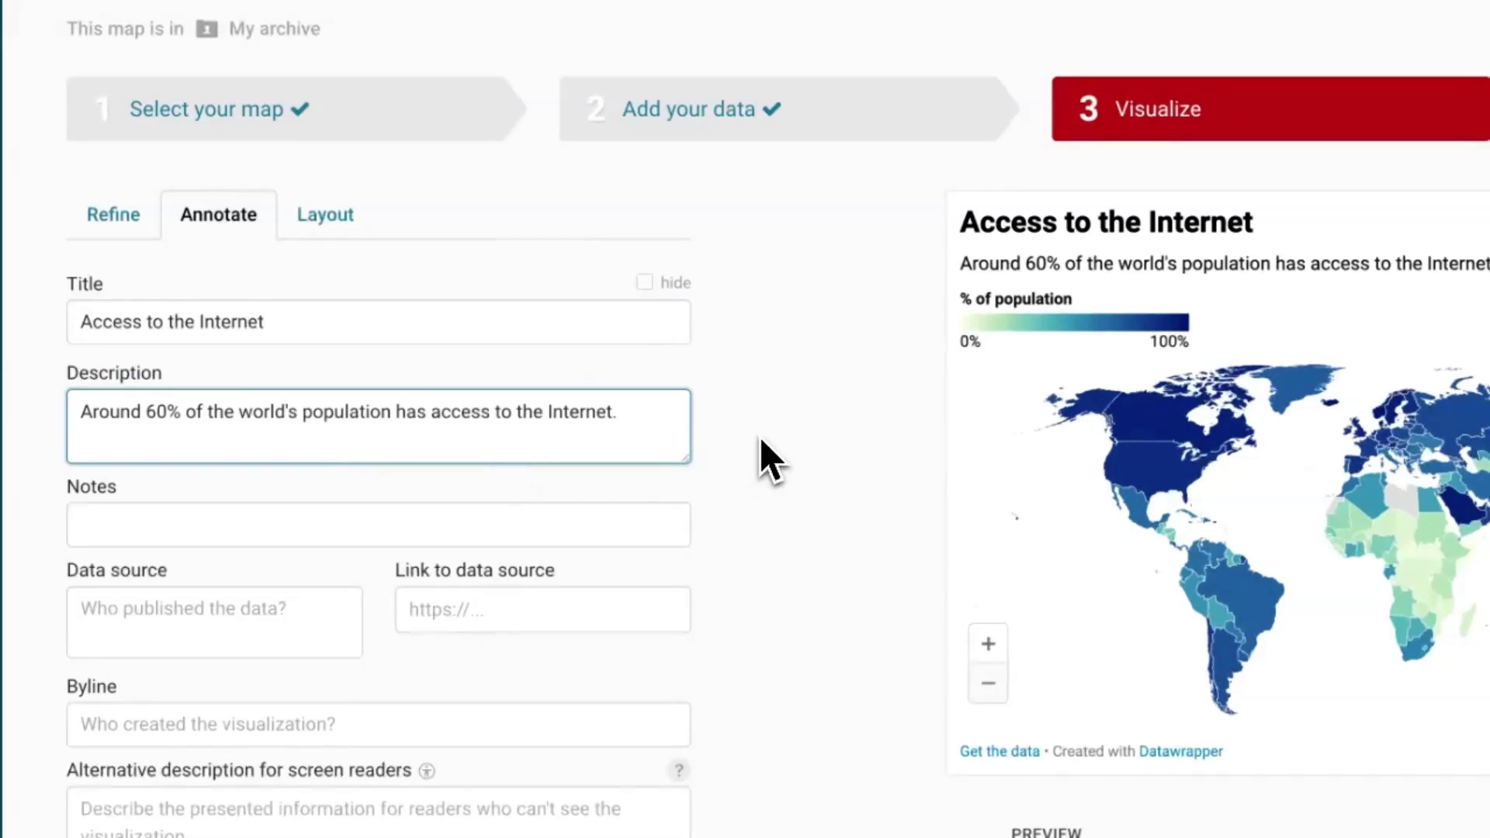
- Cite 'World Bank' as the data source with its link, and enter the author's name as byline
left_click(301, 631)
type("World Ba")
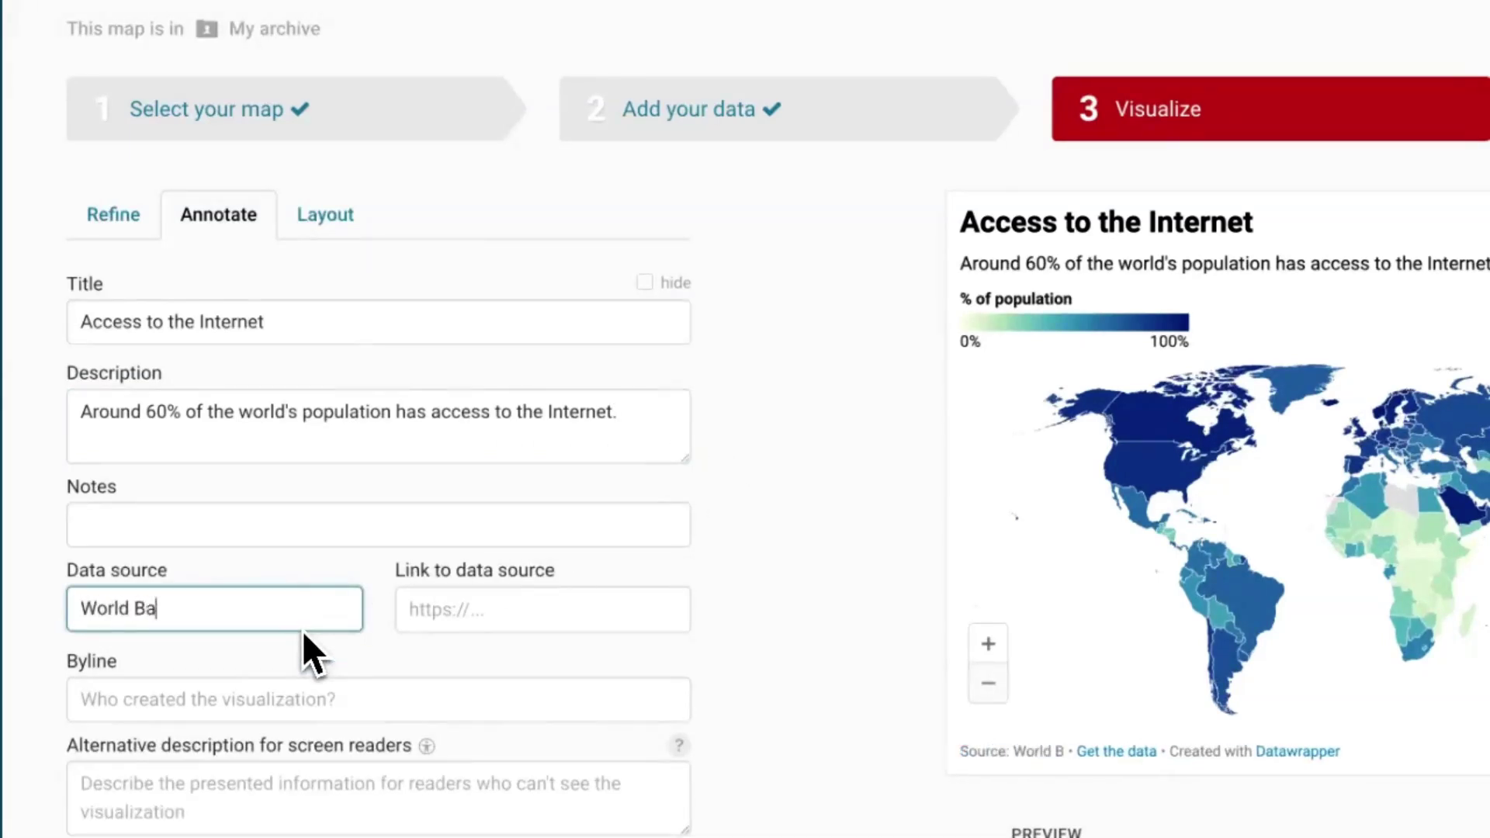
type("nk")
left_click(424, 612)
key("ctrl+v")
key("Tab")
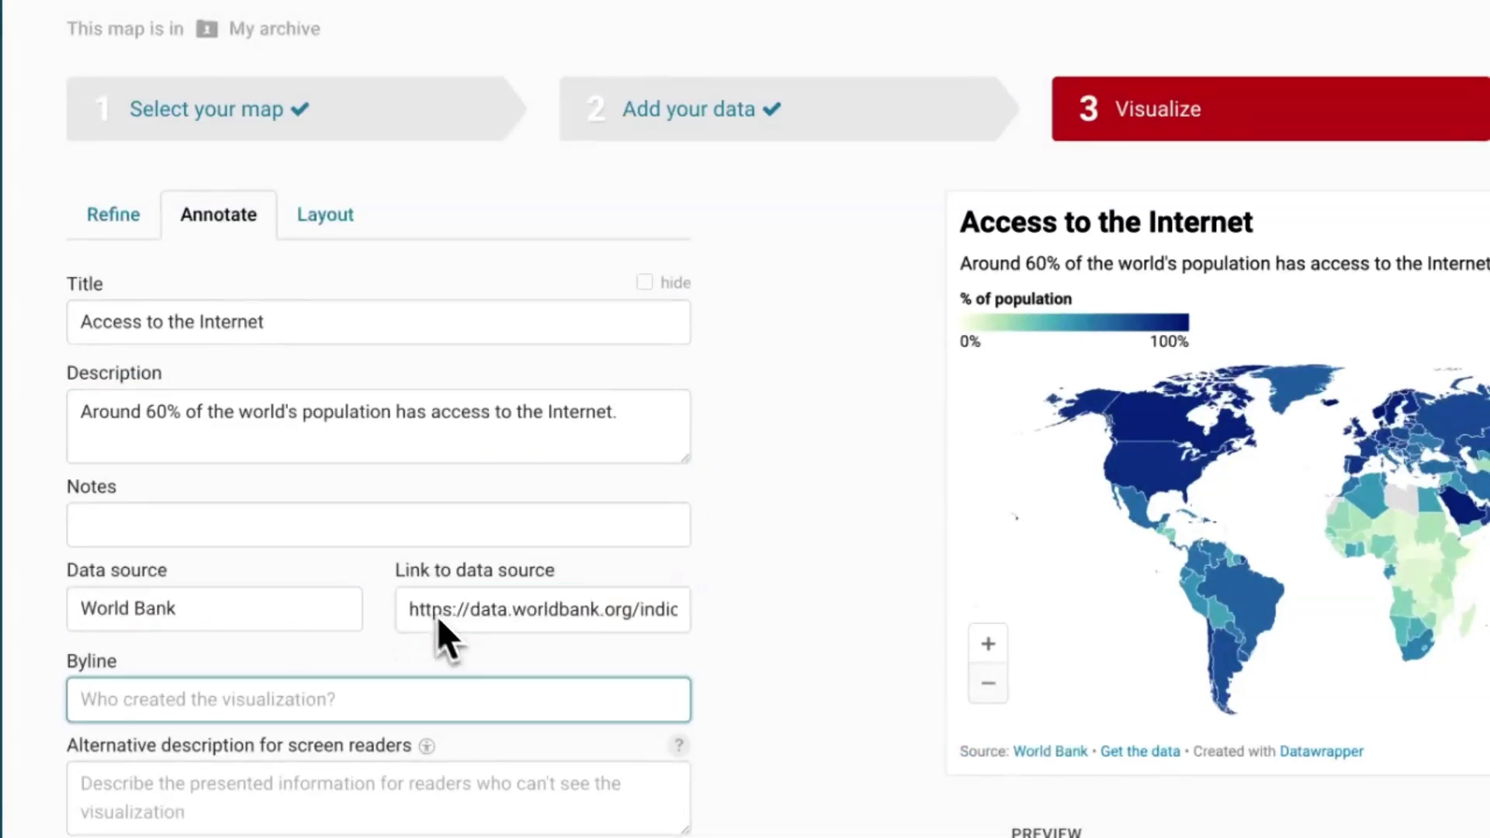
type("Guillermina")
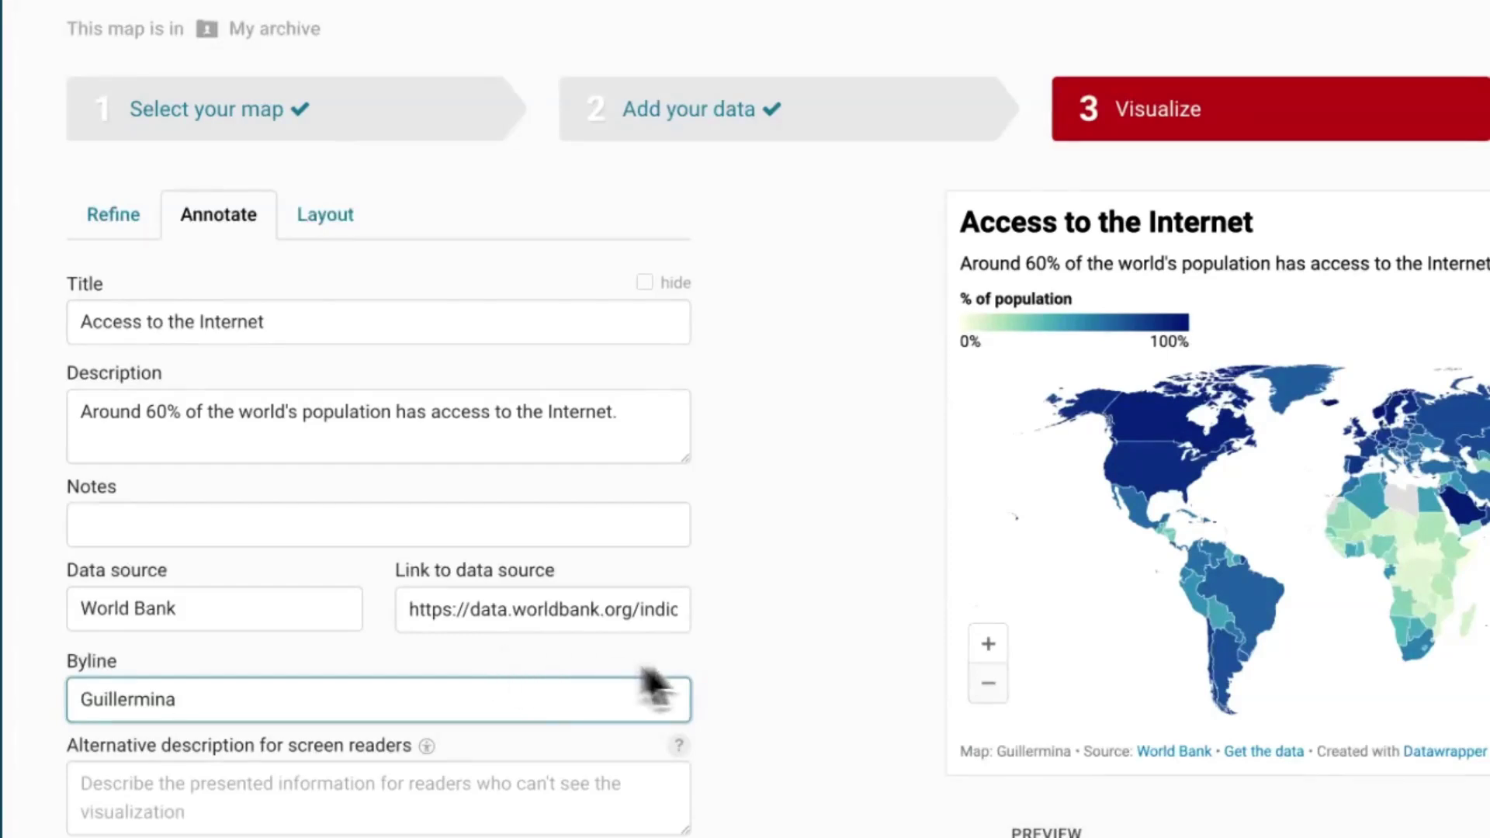
left_click(790, 669)
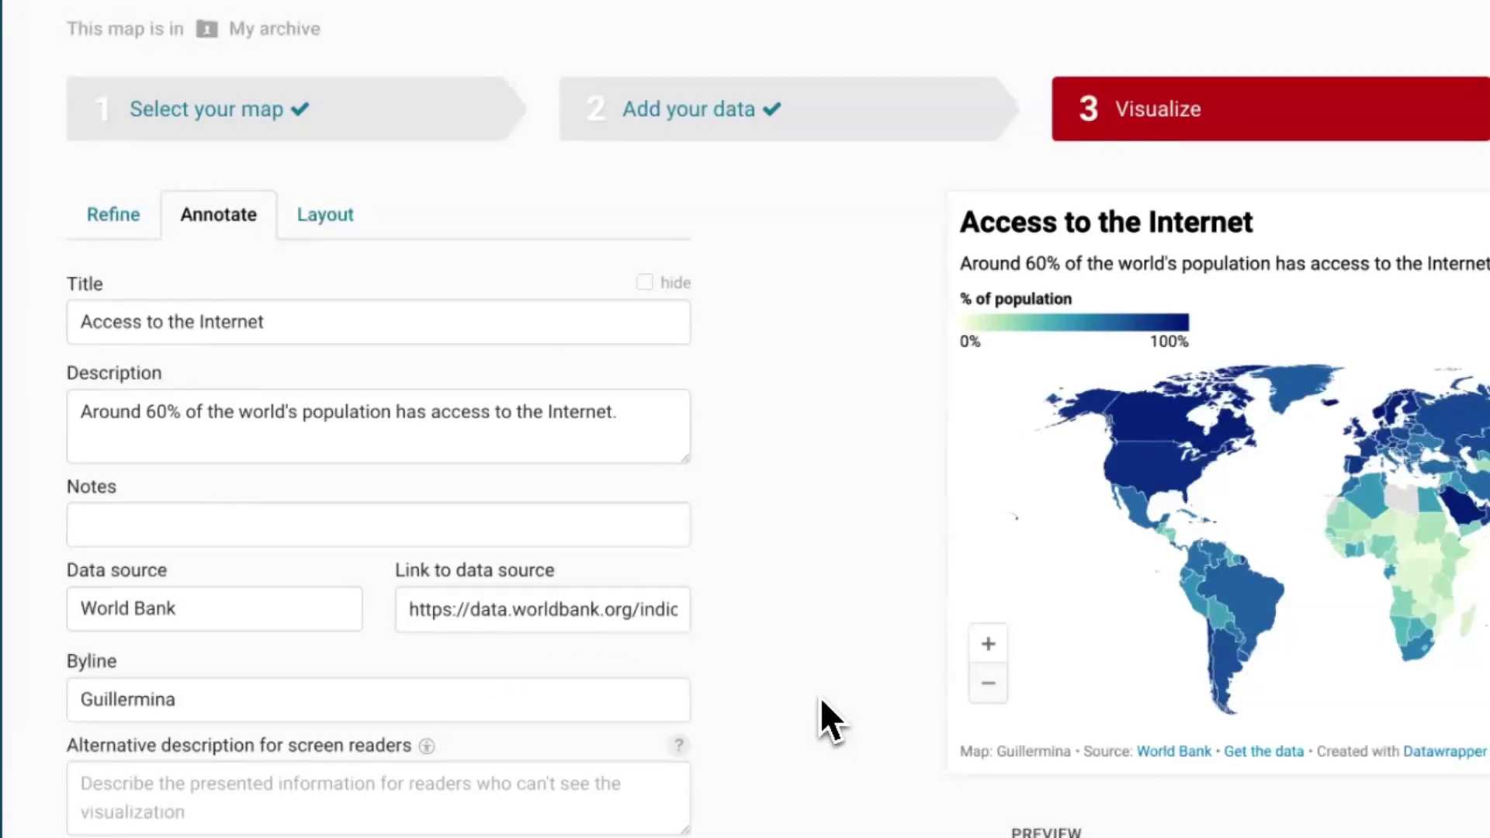
scroll(821, 697, "down", 4)
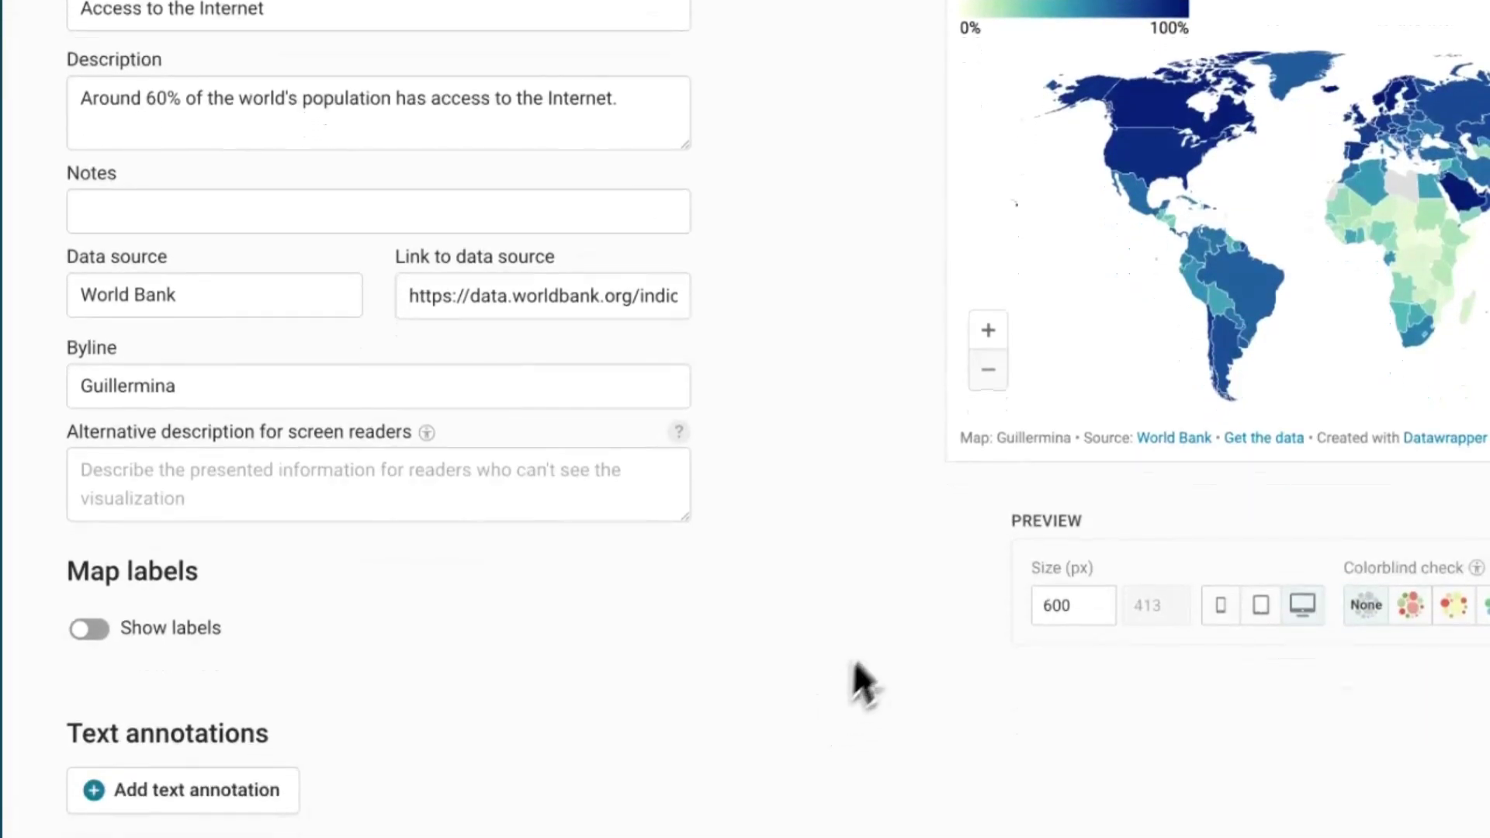
scroll(1188, 373, "down", 1)
mouse_move(1228, 314)
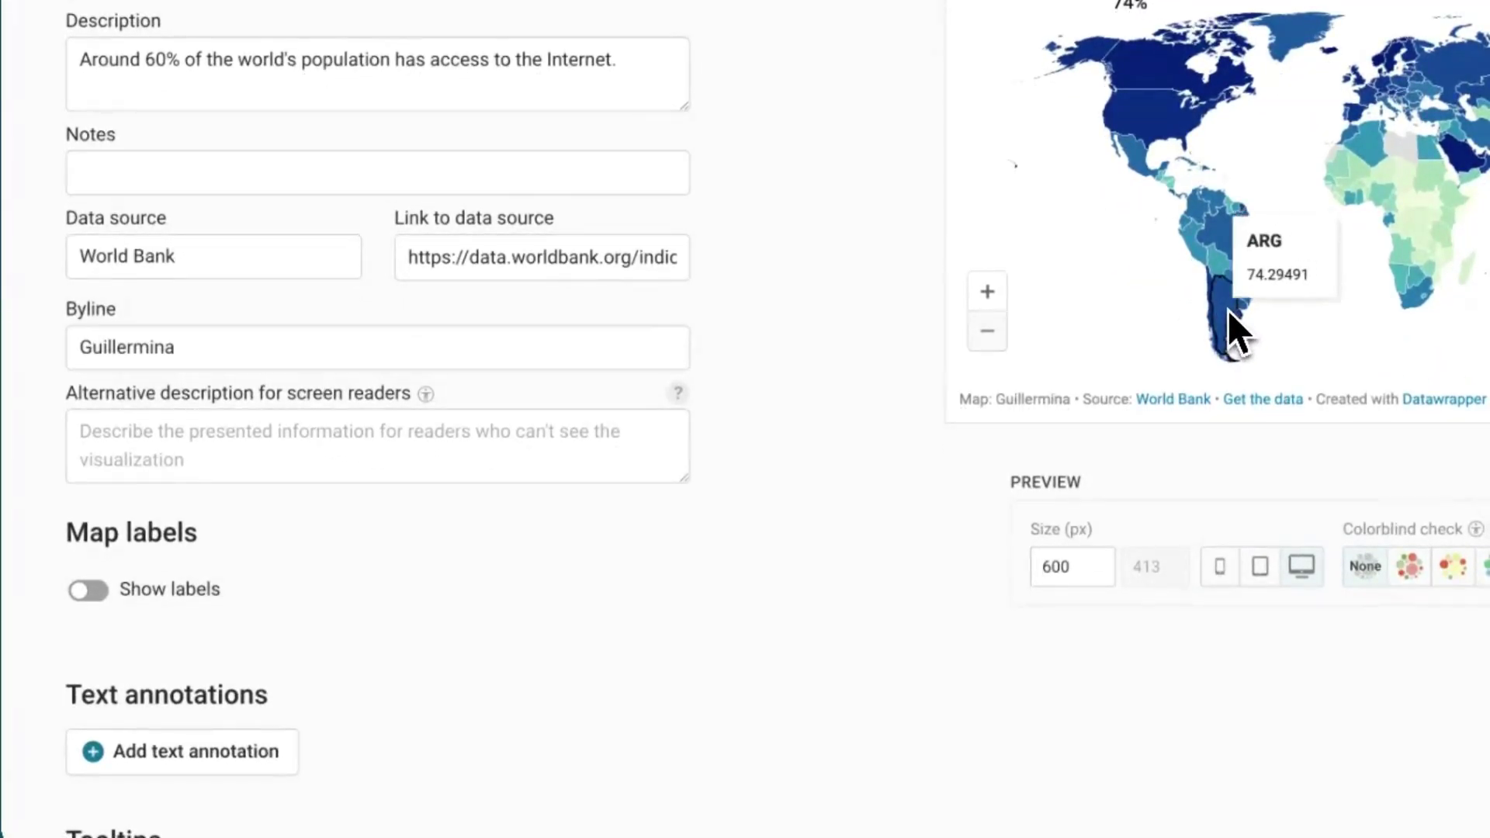
scroll(761, 619, "down", 5)
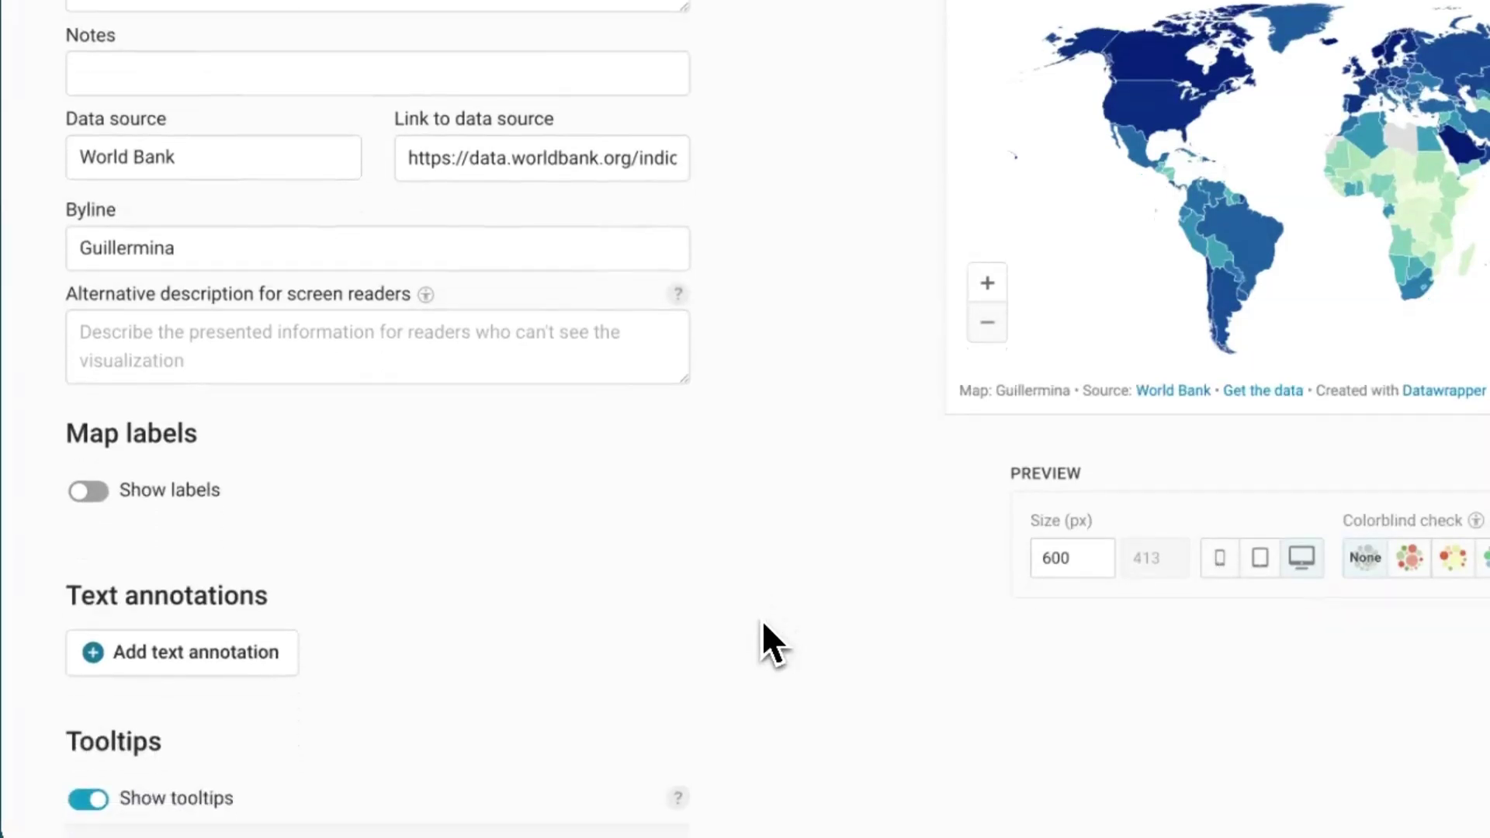
scroll(761, 619, "down", 2)
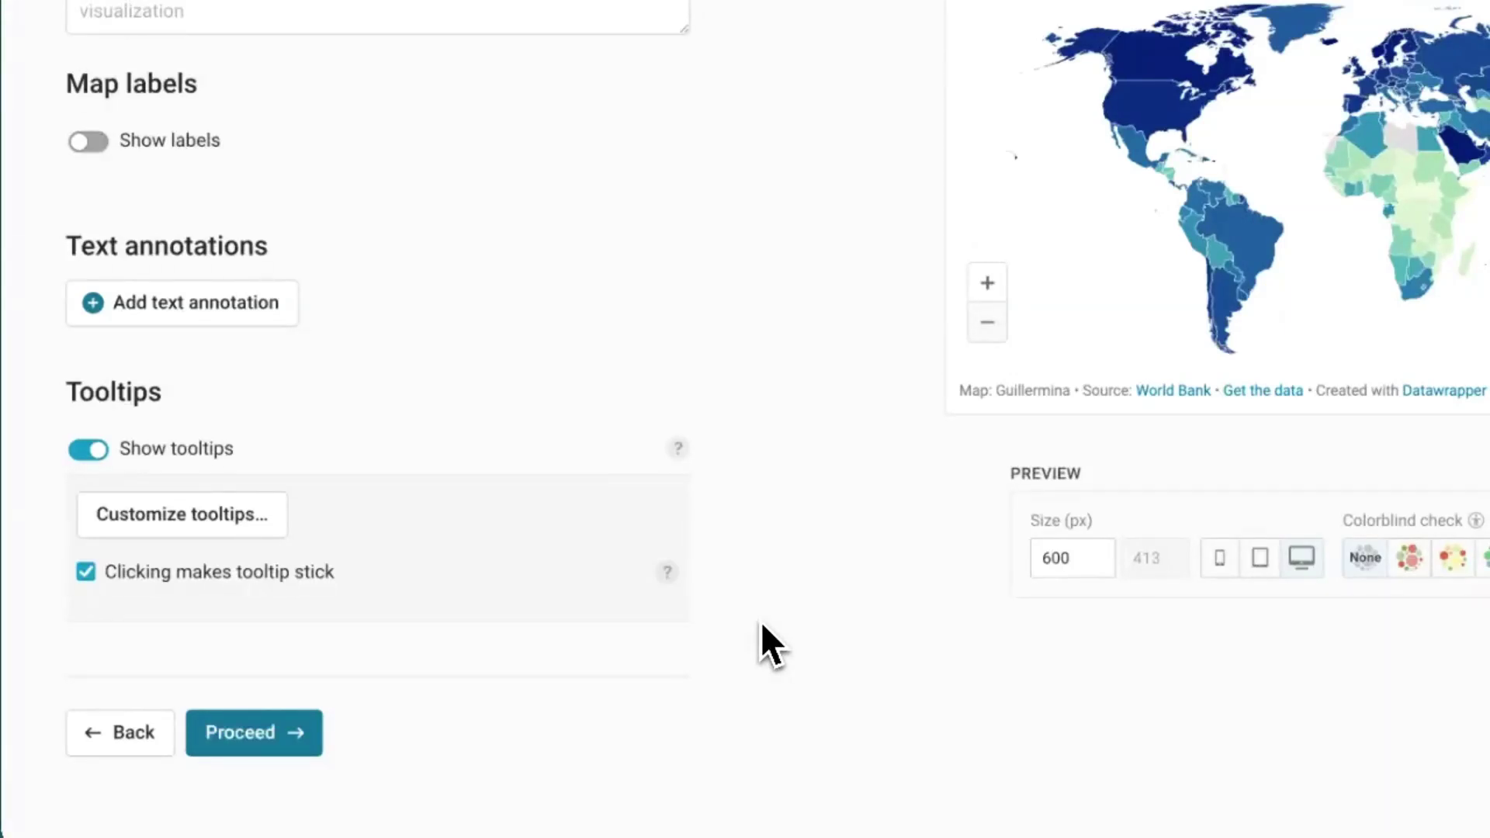
left_click(264, 515)
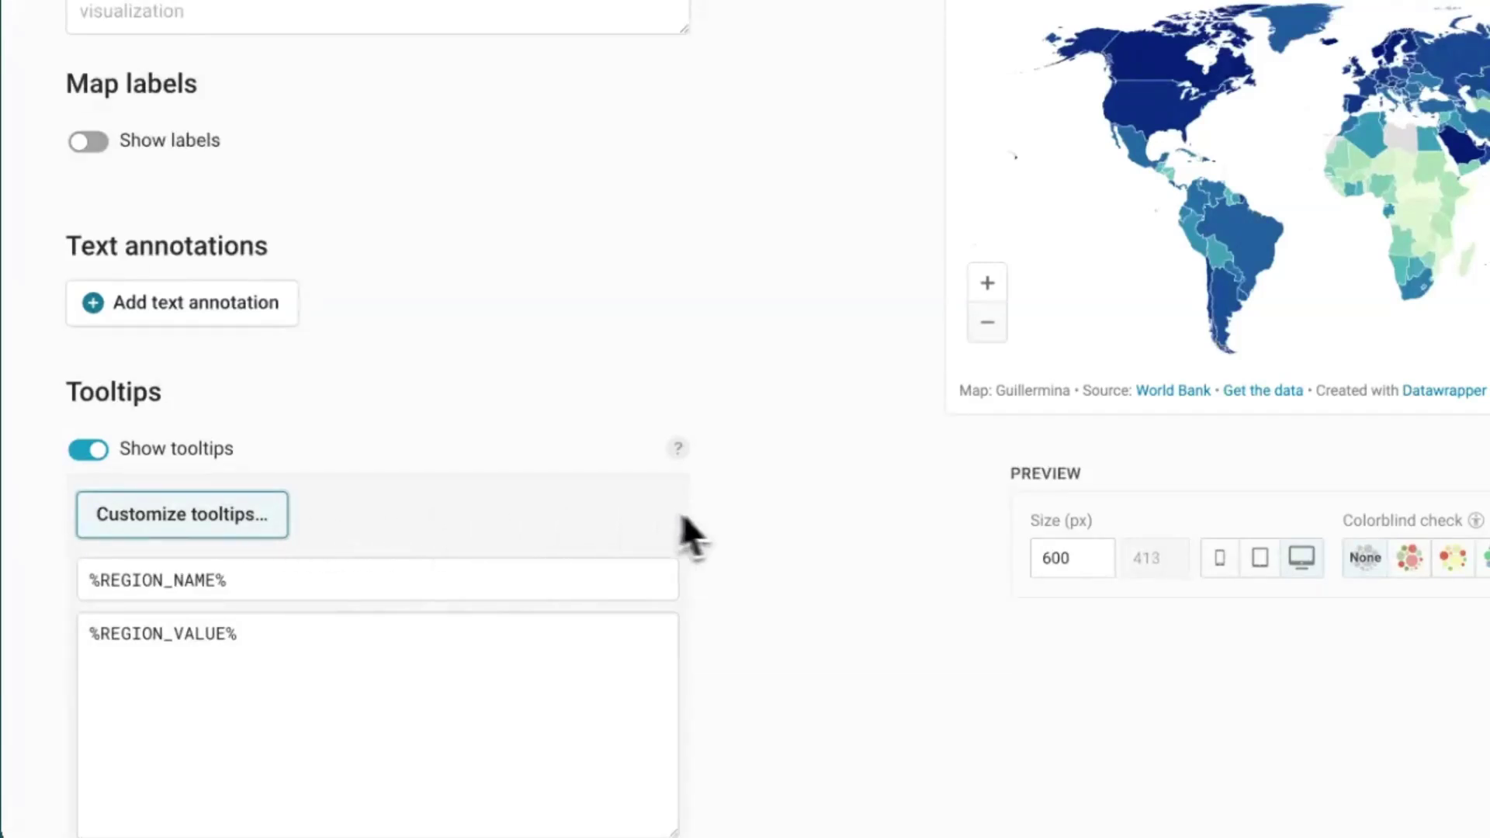
- Clear the default tooltip title and body text
scroll(738, 530, "down", 4)
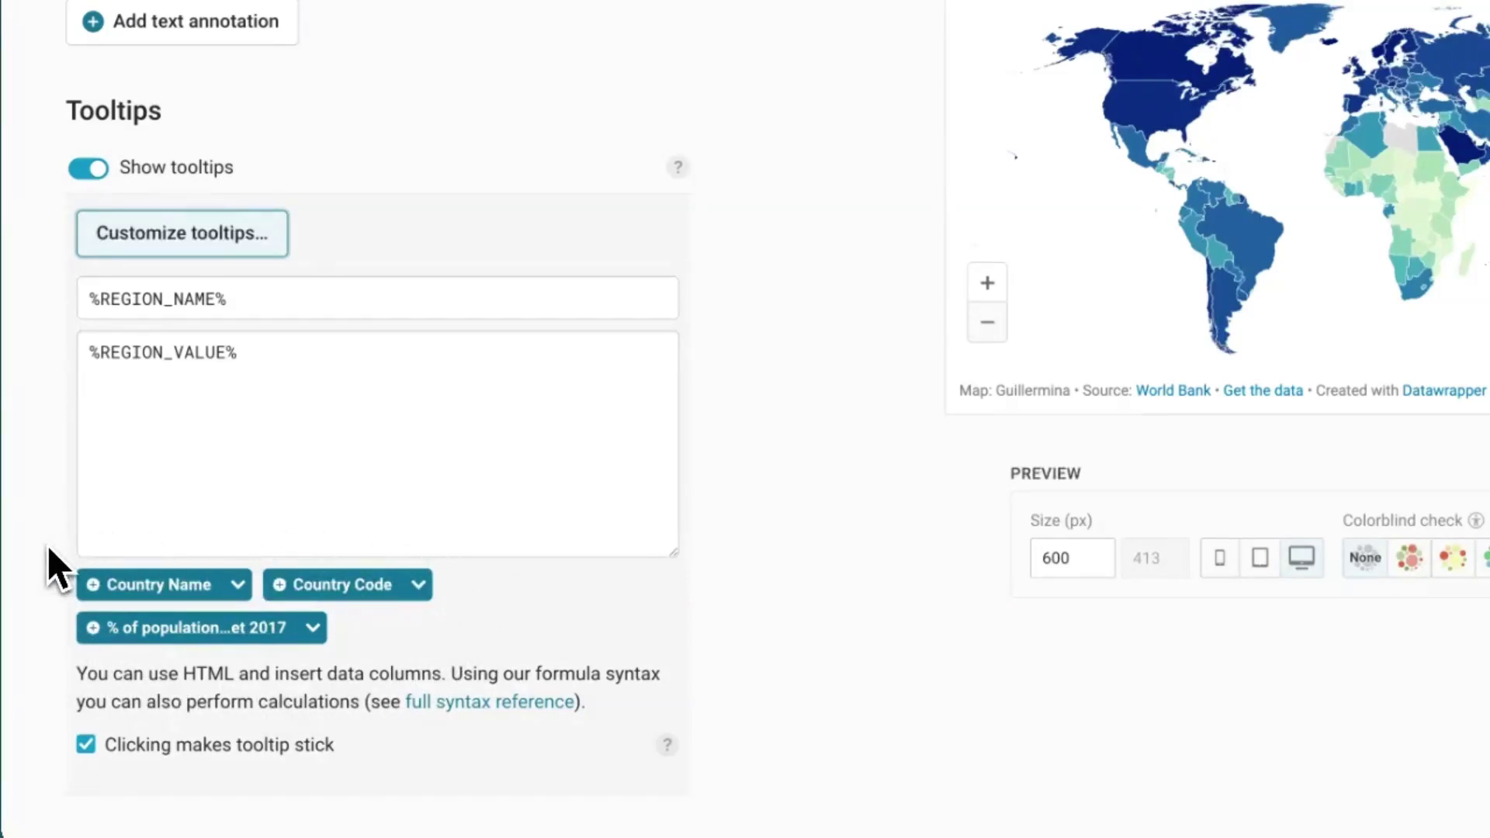
triple_click(270, 386)
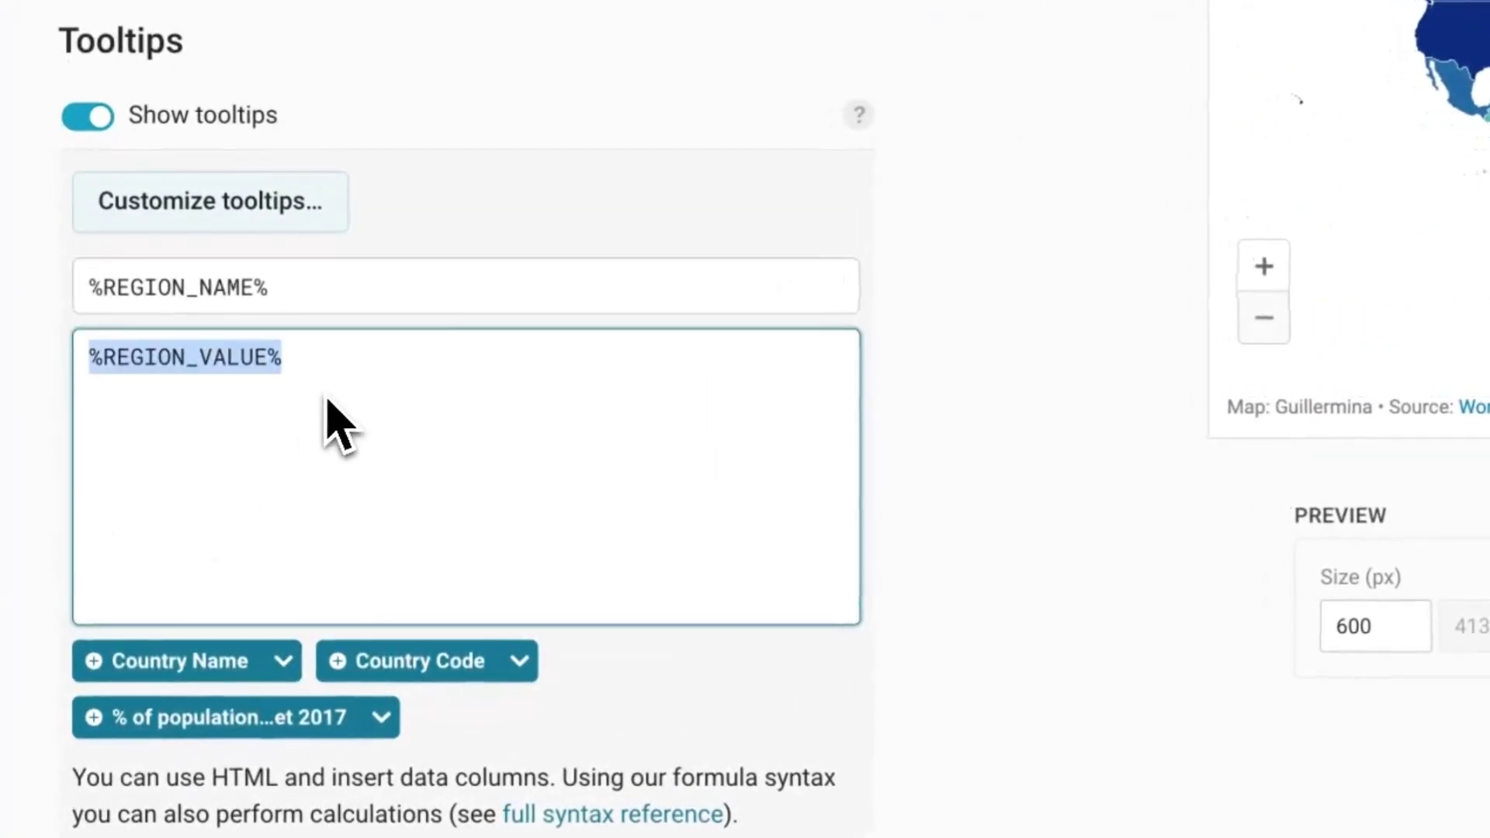
key("BackSpace")
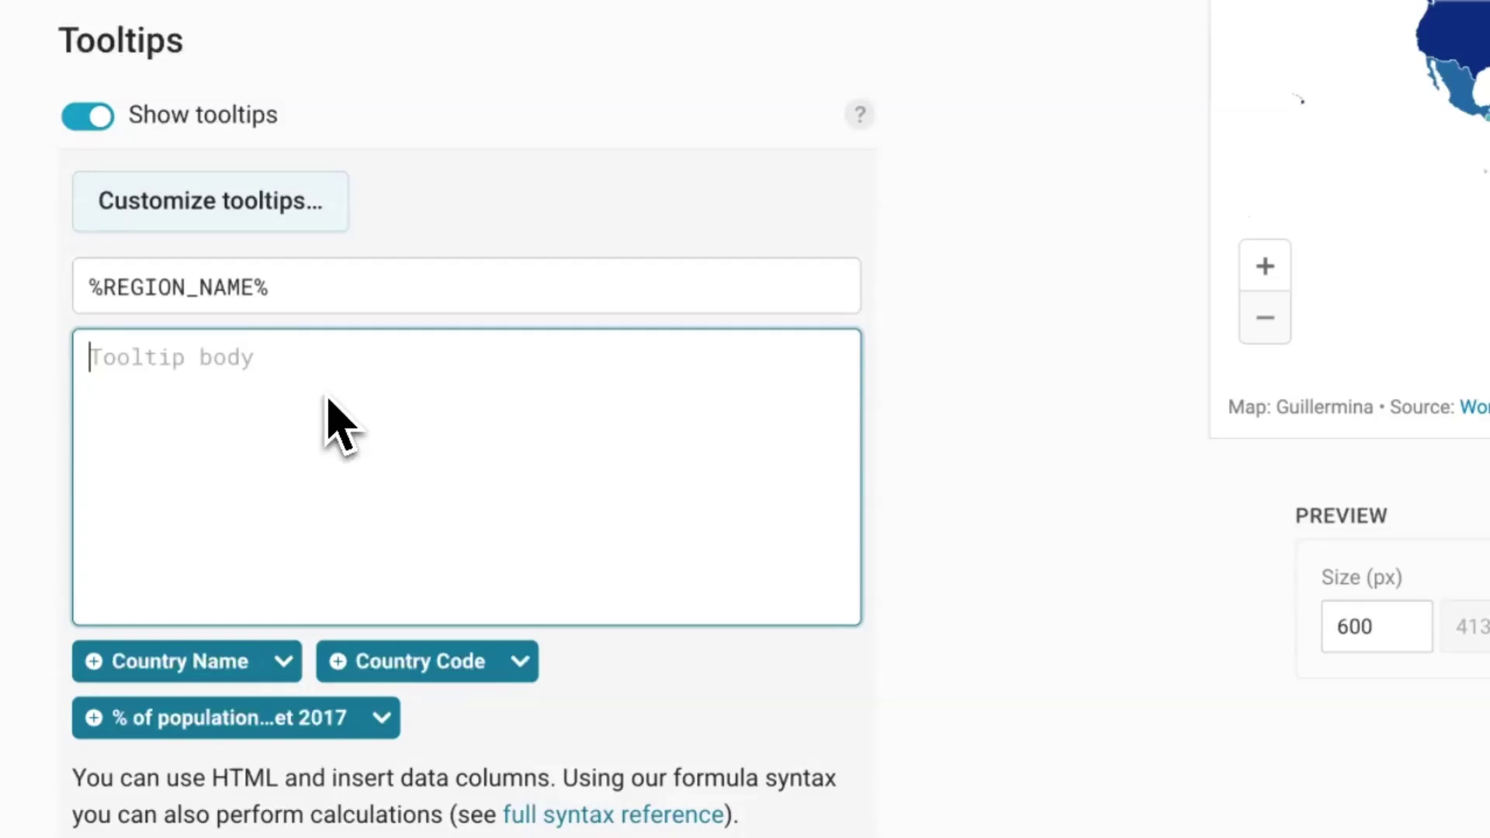
triple_click(297, 299)
key("BackSpace")
- Write the tooltip body as 'In', the Country Name, a comma, then the internet-use percentage column
left_click(288, 335)
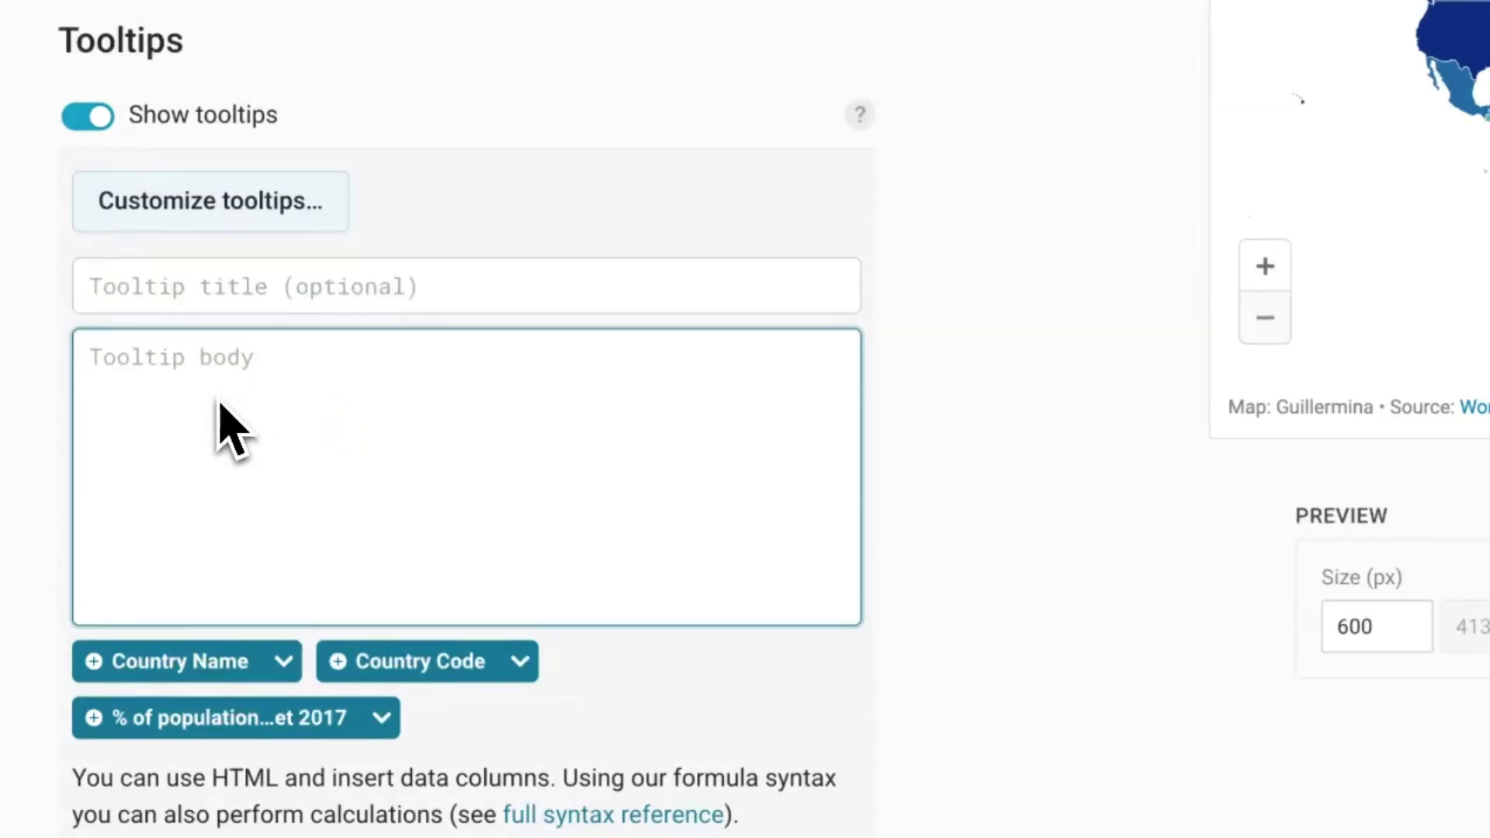
type("In")
left_click(181, 677)
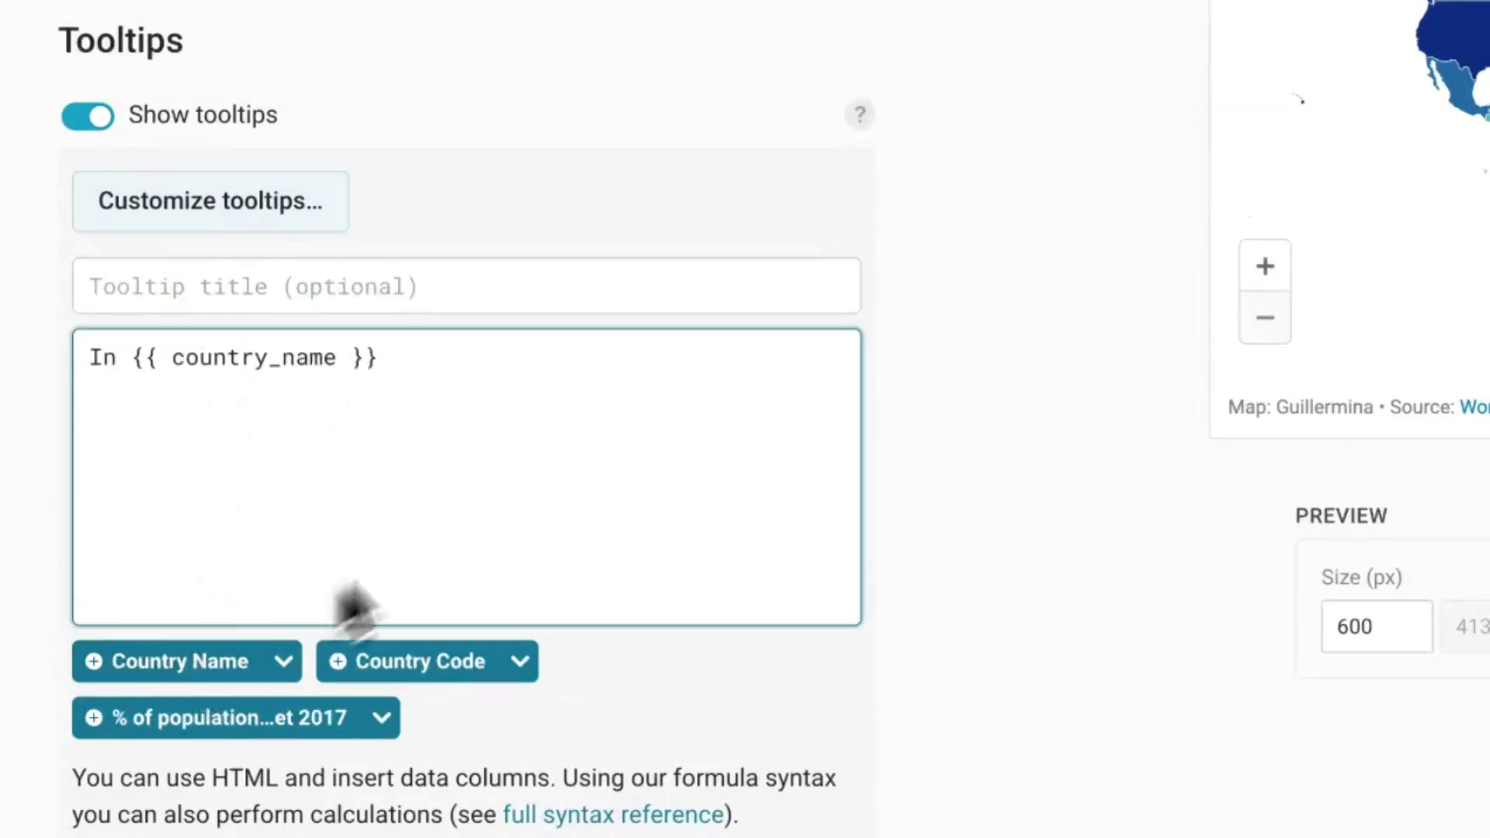
type(",")
left_click(302, 713)
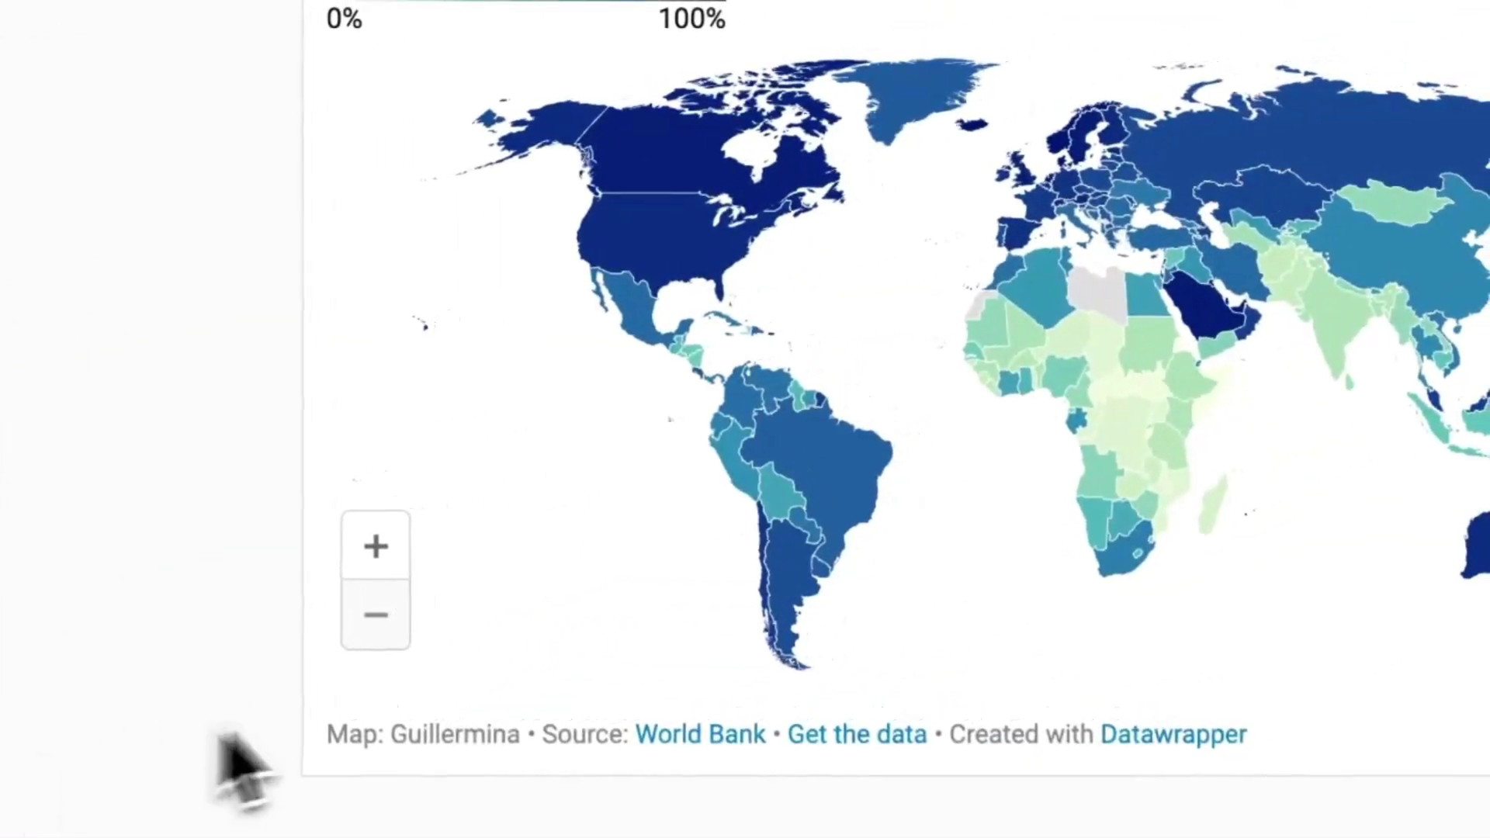
- Replace the raw percentage placeholder with its 0% format so Argentina reads 74%
mouse_move(757, 621)
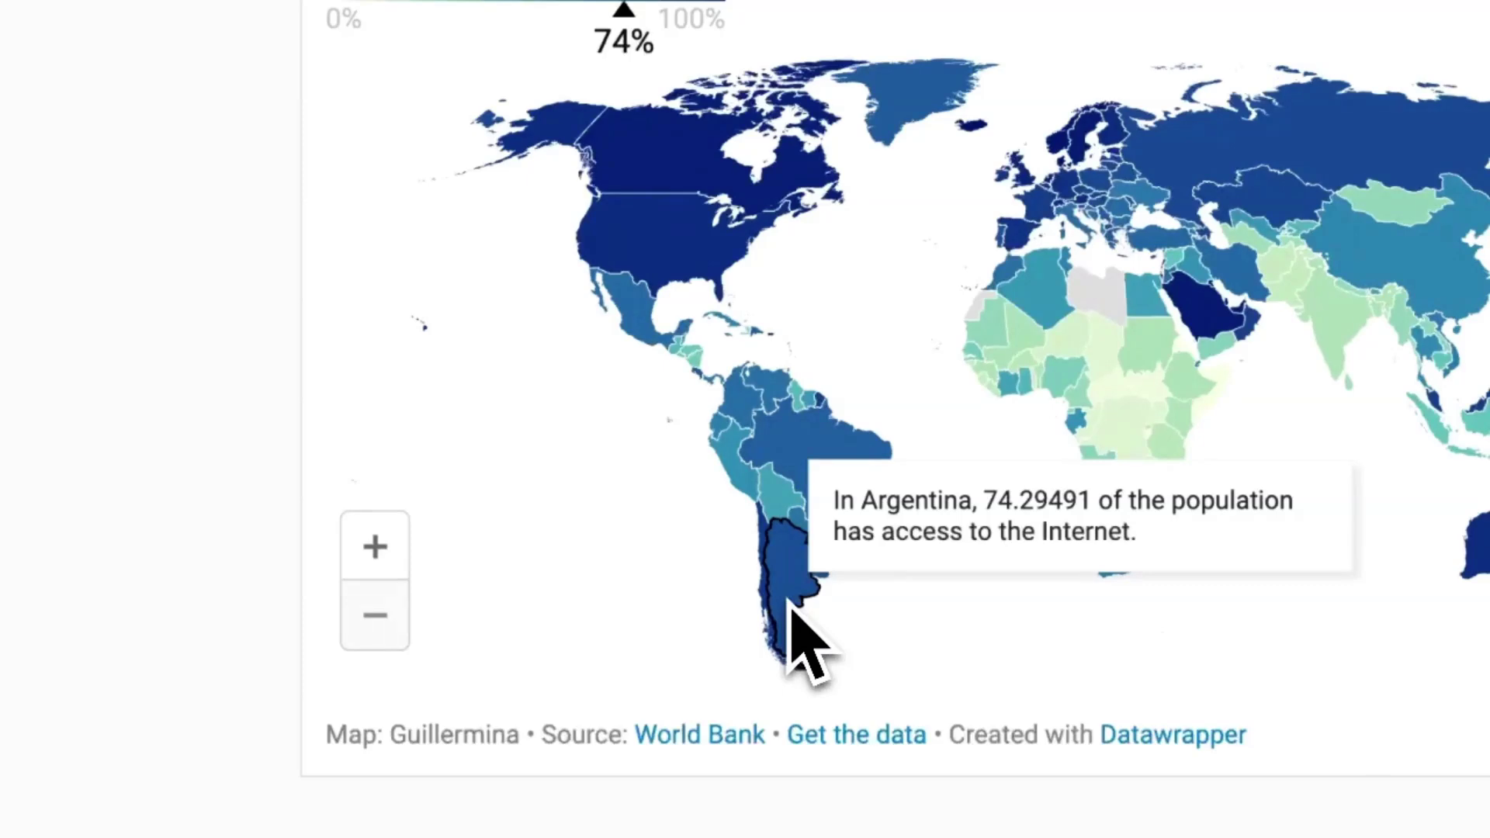
left_click_drag(582, 391, 413, 365)
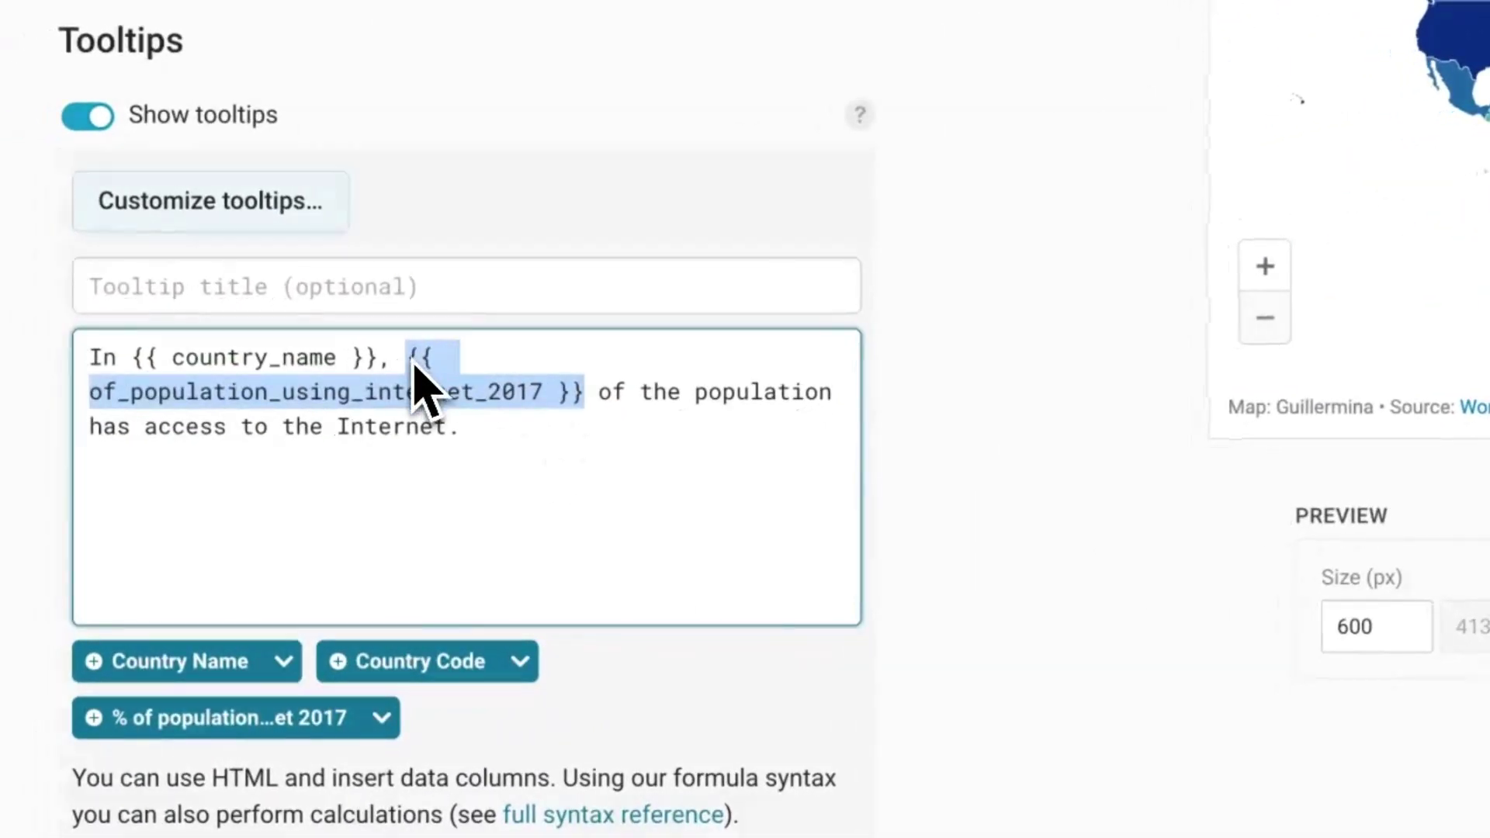
key("BackSpace")
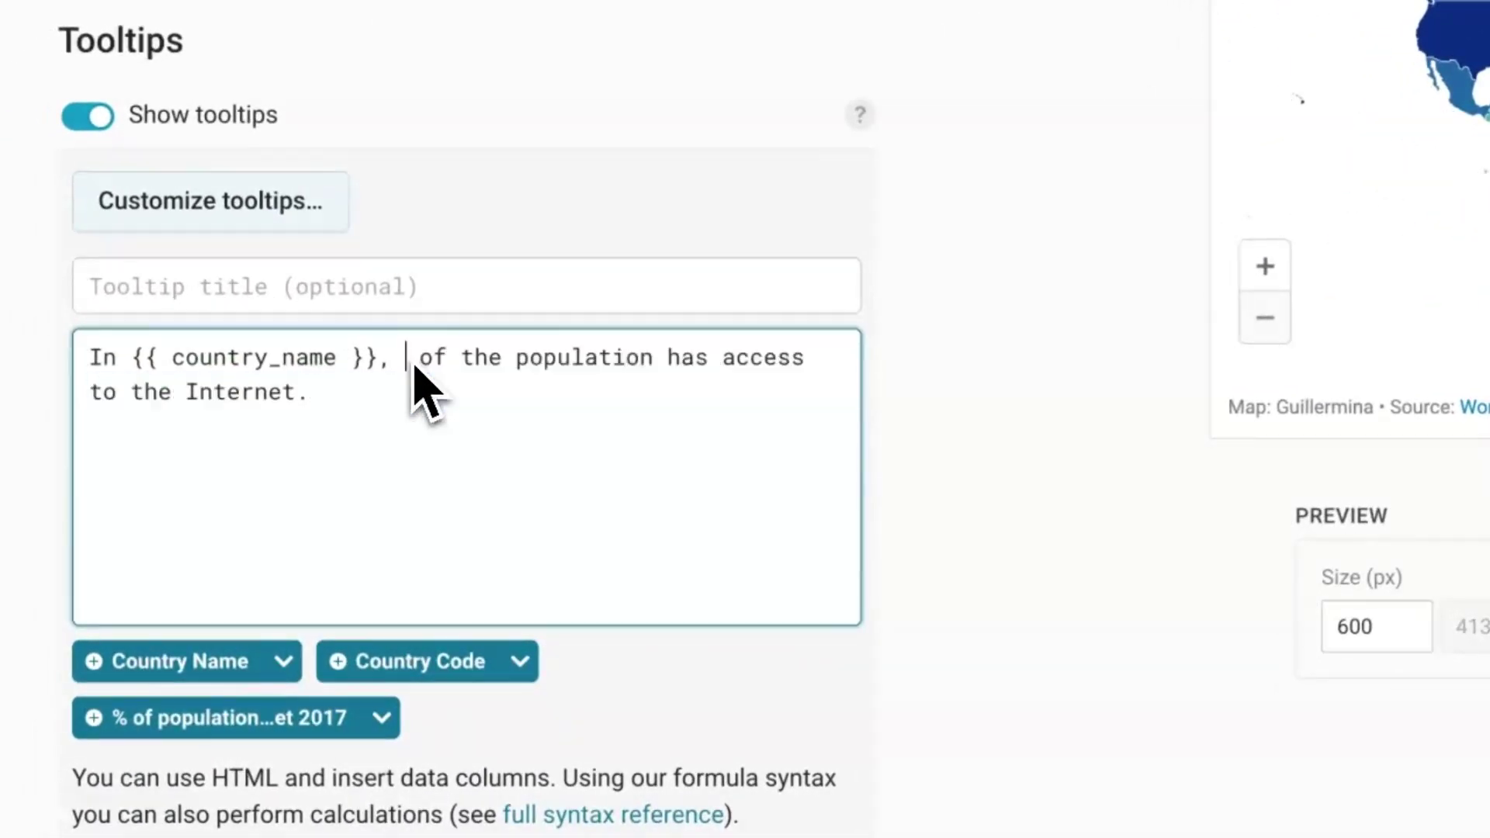
left_click(386, 728)
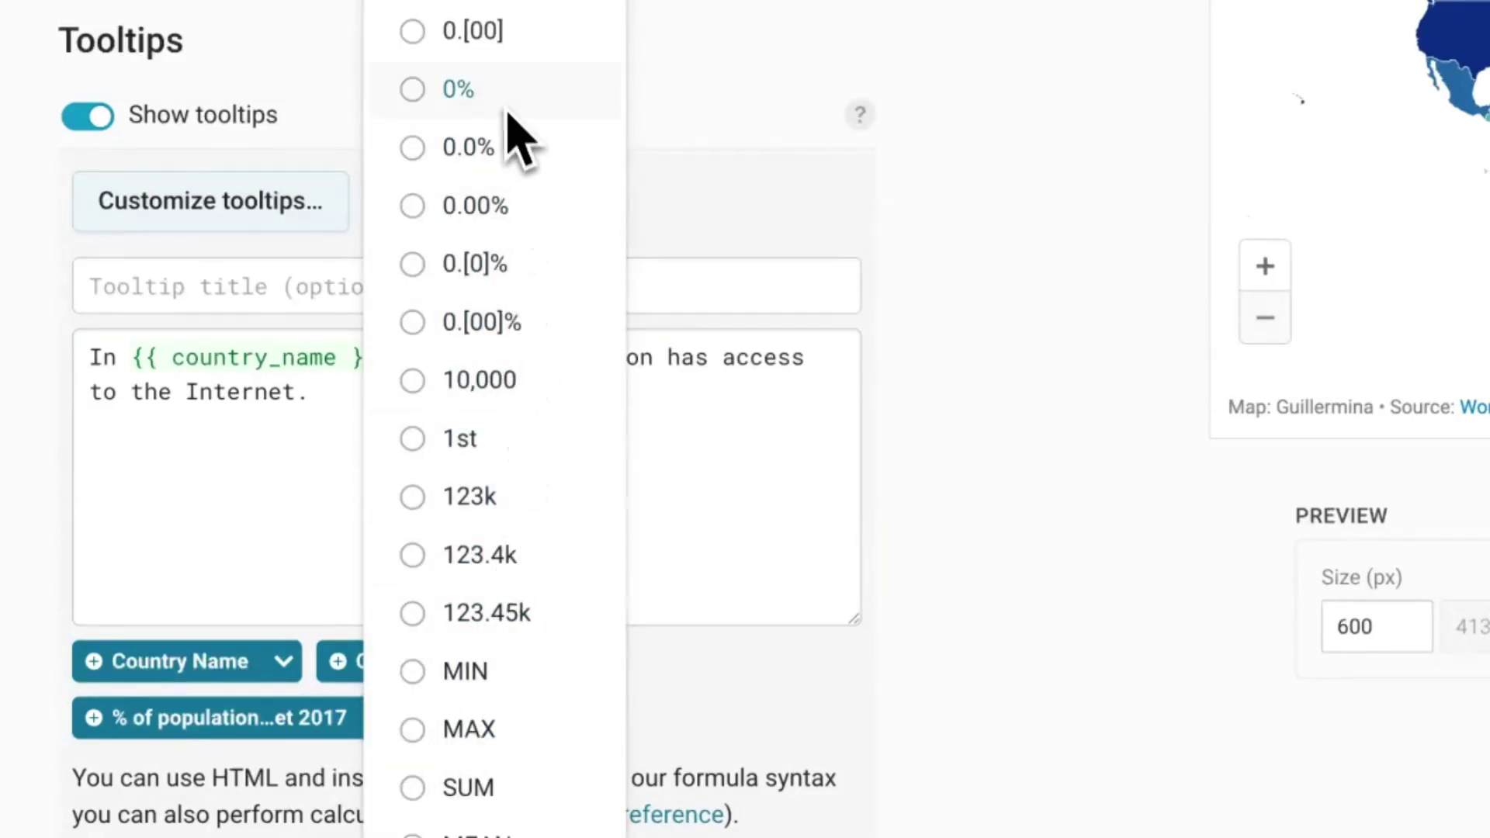
left_click(457, 89)
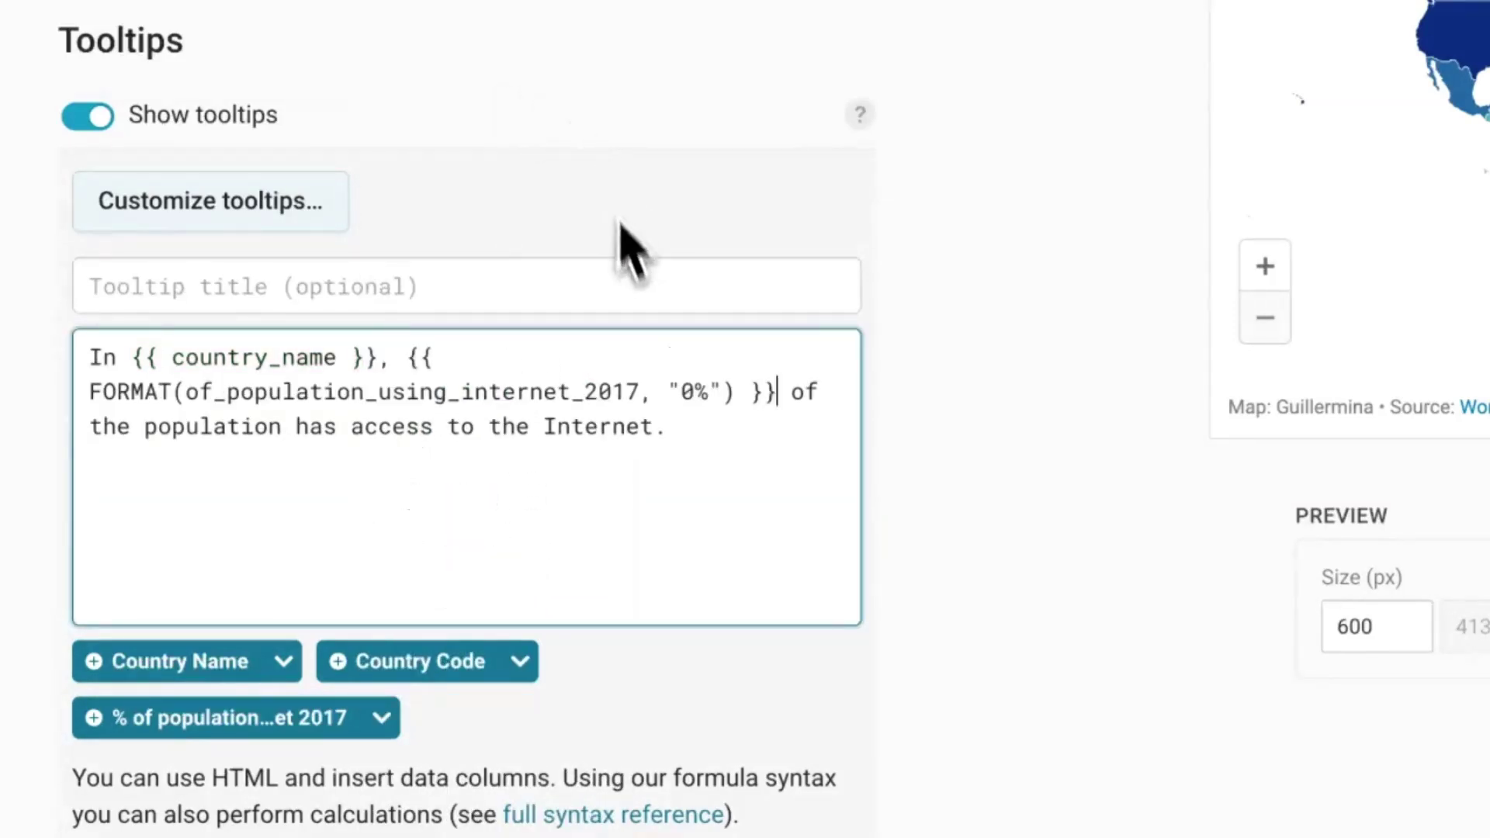
left_click(927, 423)
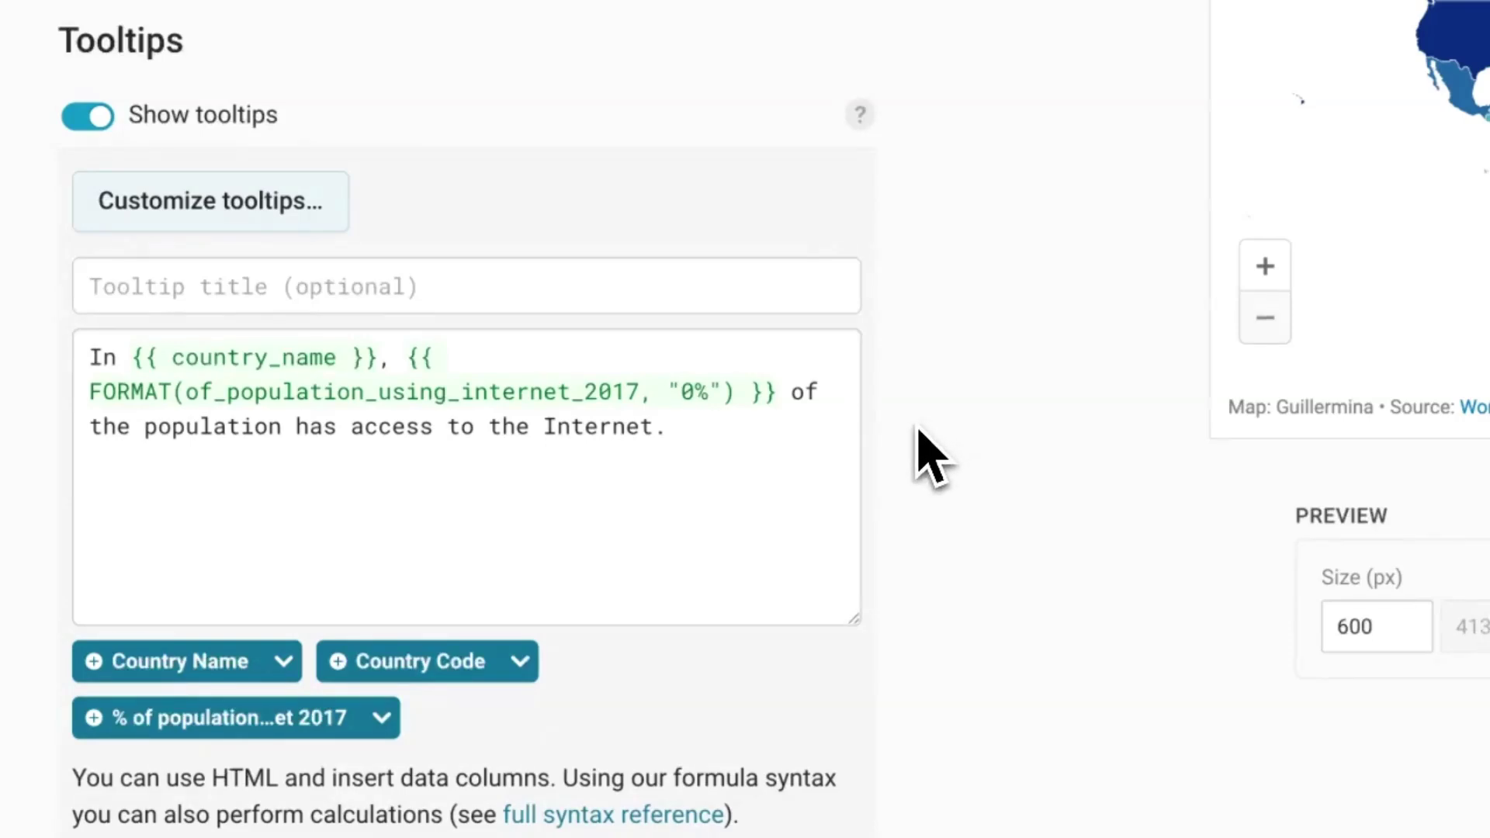
mouse_move(1486, 290)
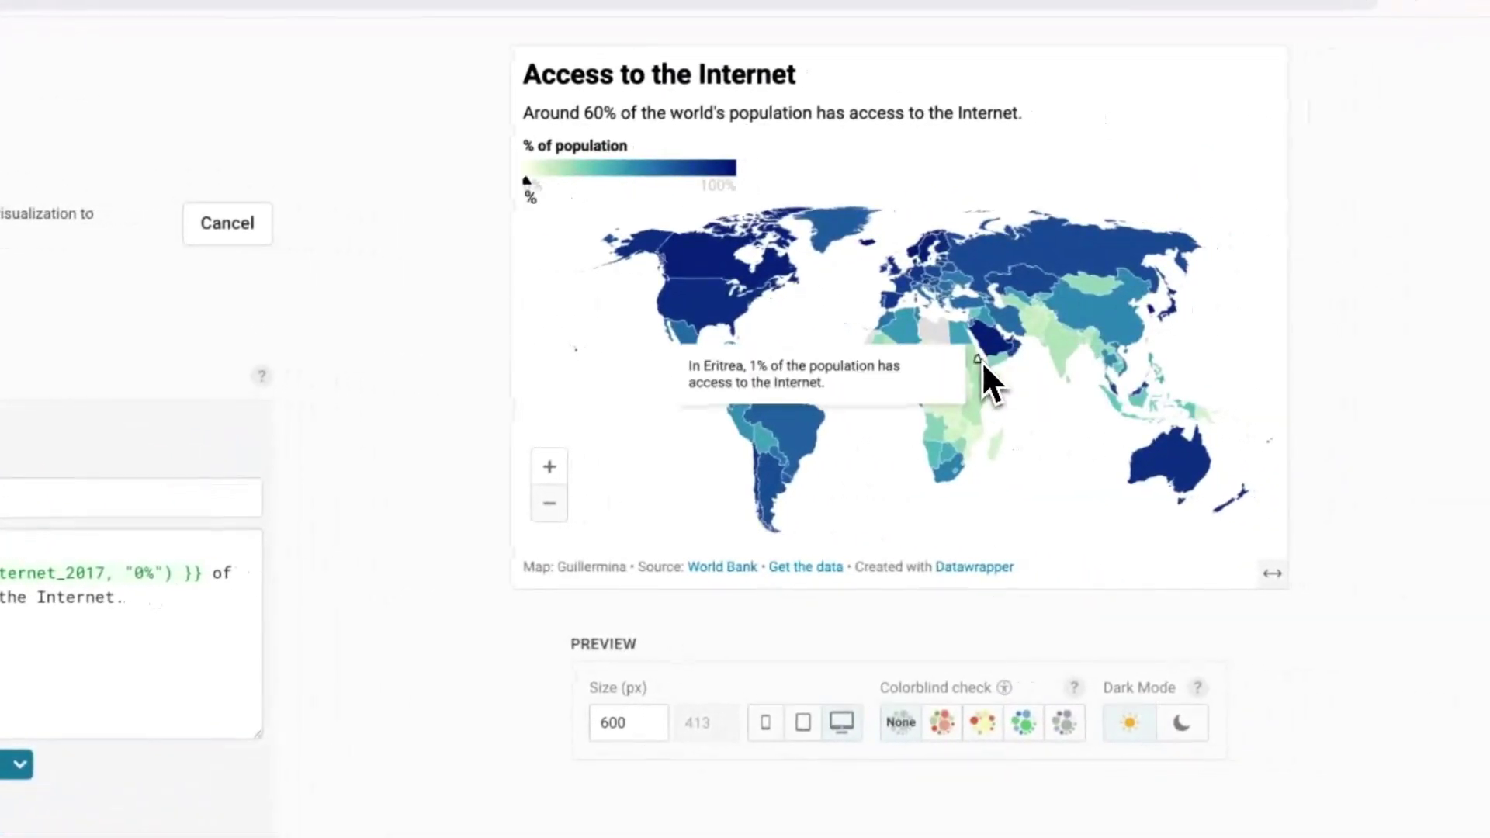
- Place a text annotation on Eritrea, move its label lower, and paste the Eritrea sentence
left_click(1013, 363)
mouse_move(1011, 306)
left_mouse_down()
mouse_move(1070, 516)
mouse_move(1069, 501)
left_mouse_up()
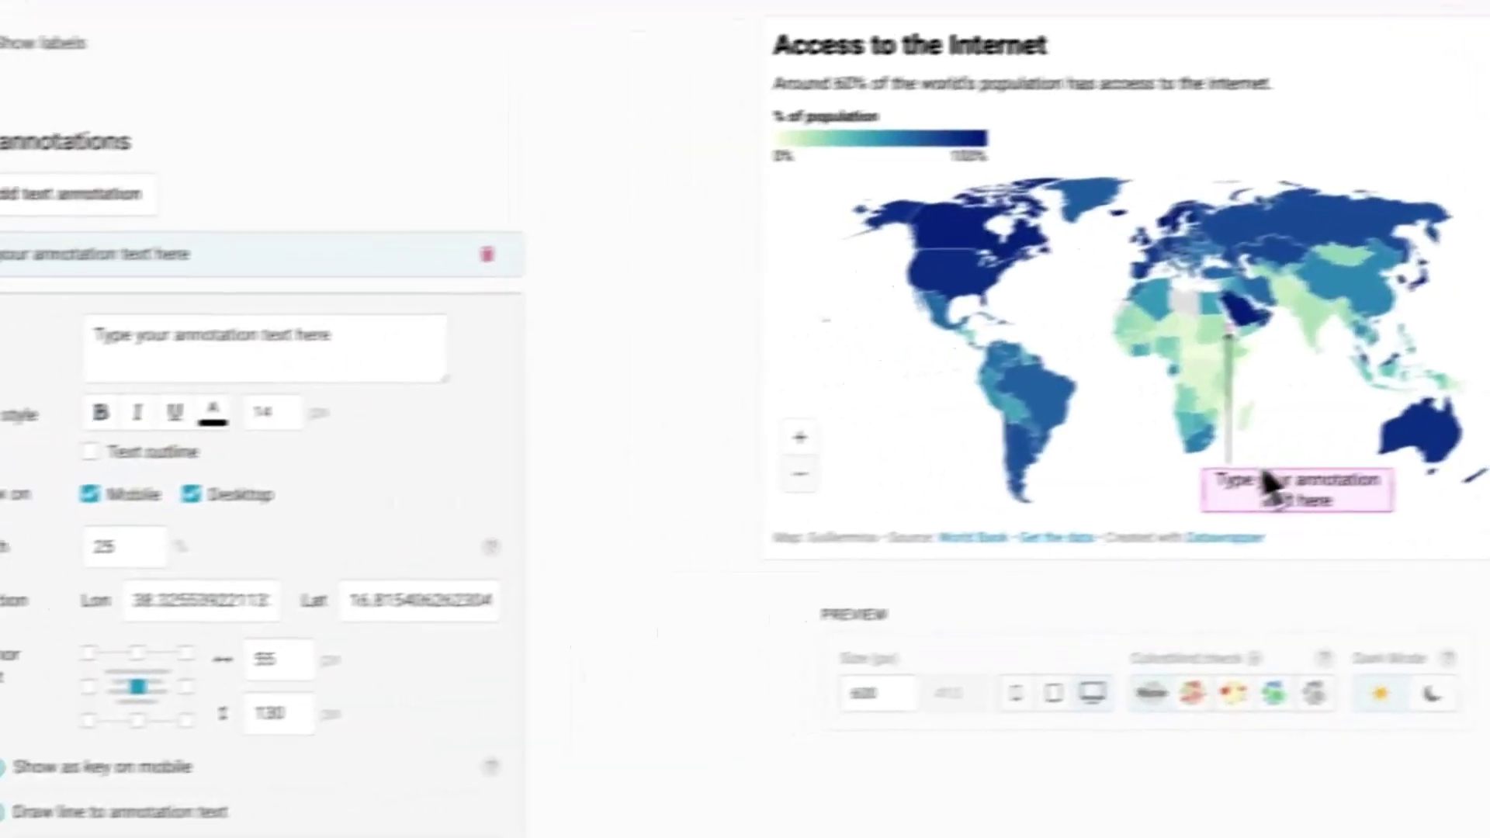
triple_click(432, 330)
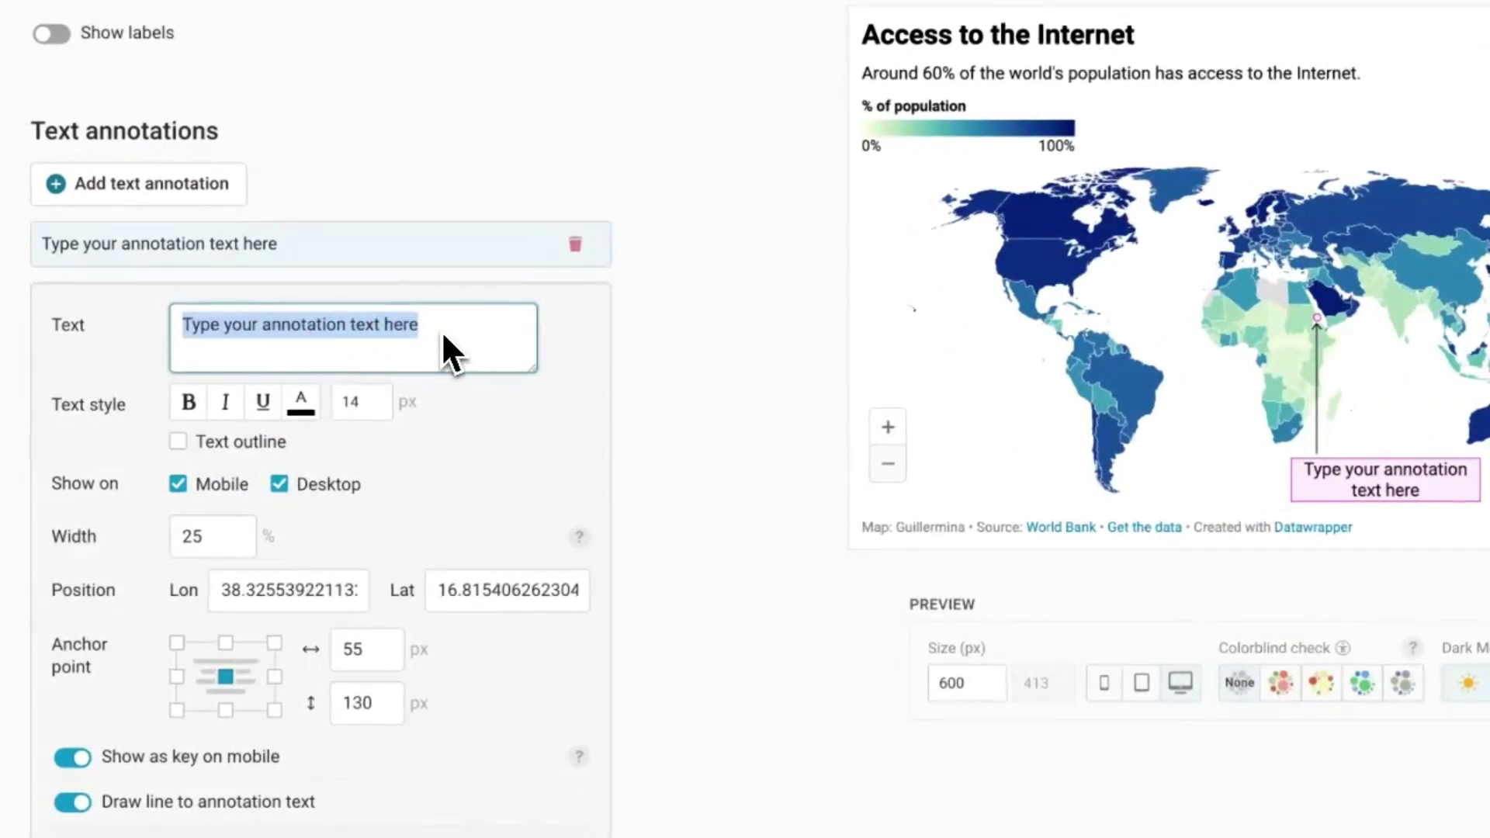
type("Eritrea is the country with the lowest % of people with Internet access in Africa.")
- Style the Eritrea note with 12 px text, a narrower label and a curved connecting line
left_click(374, 405)
left_click(374, 405)
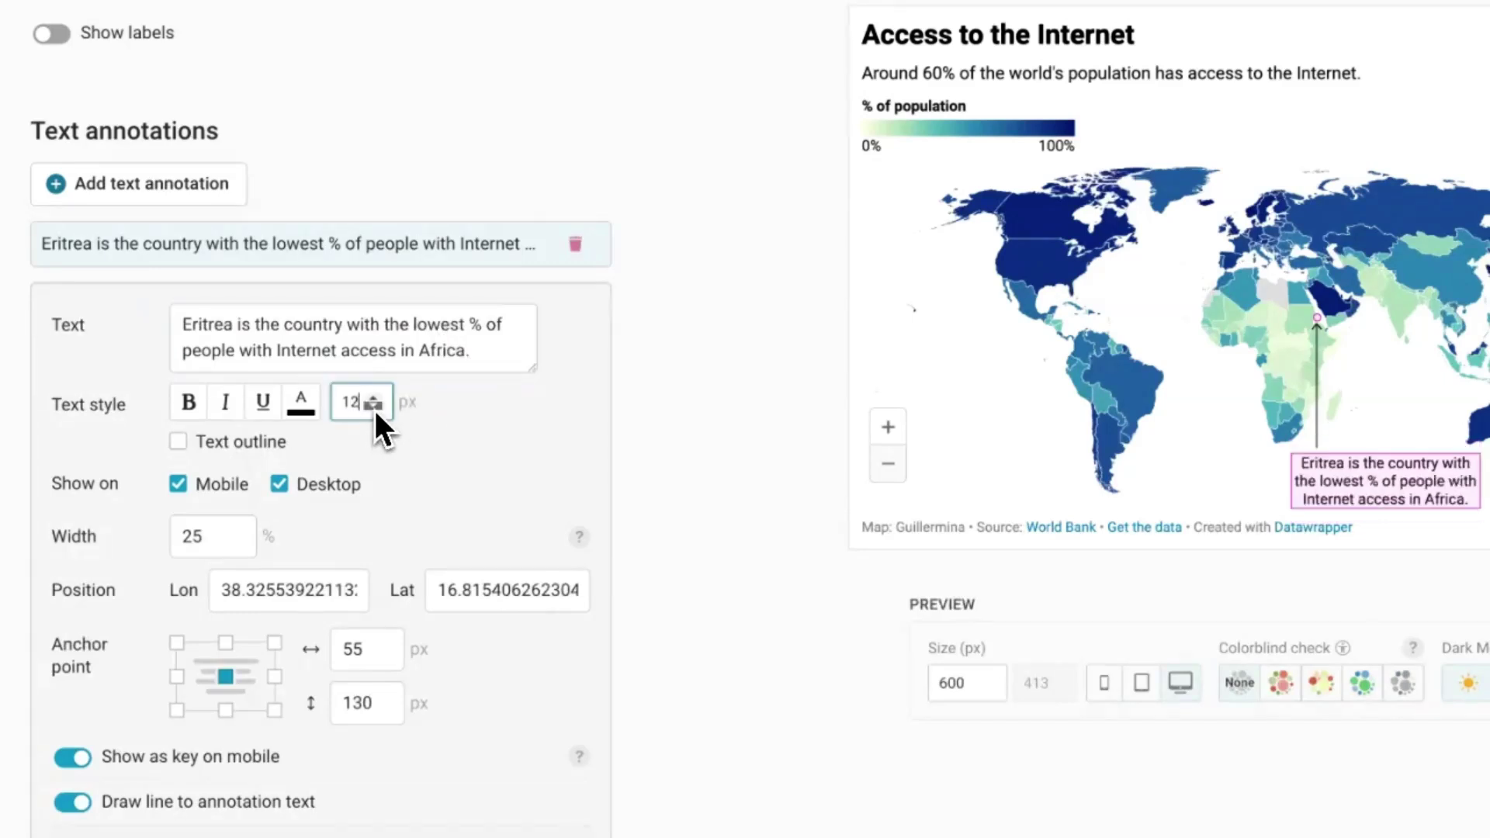
mouse_move(1287, 499)
left_mouse_down()
mouse_move(1423, 502)
mouse_move(1374, 508)
left_mouse_up()
scroll(299, 775, "down", 3)
left_click(186, 653)
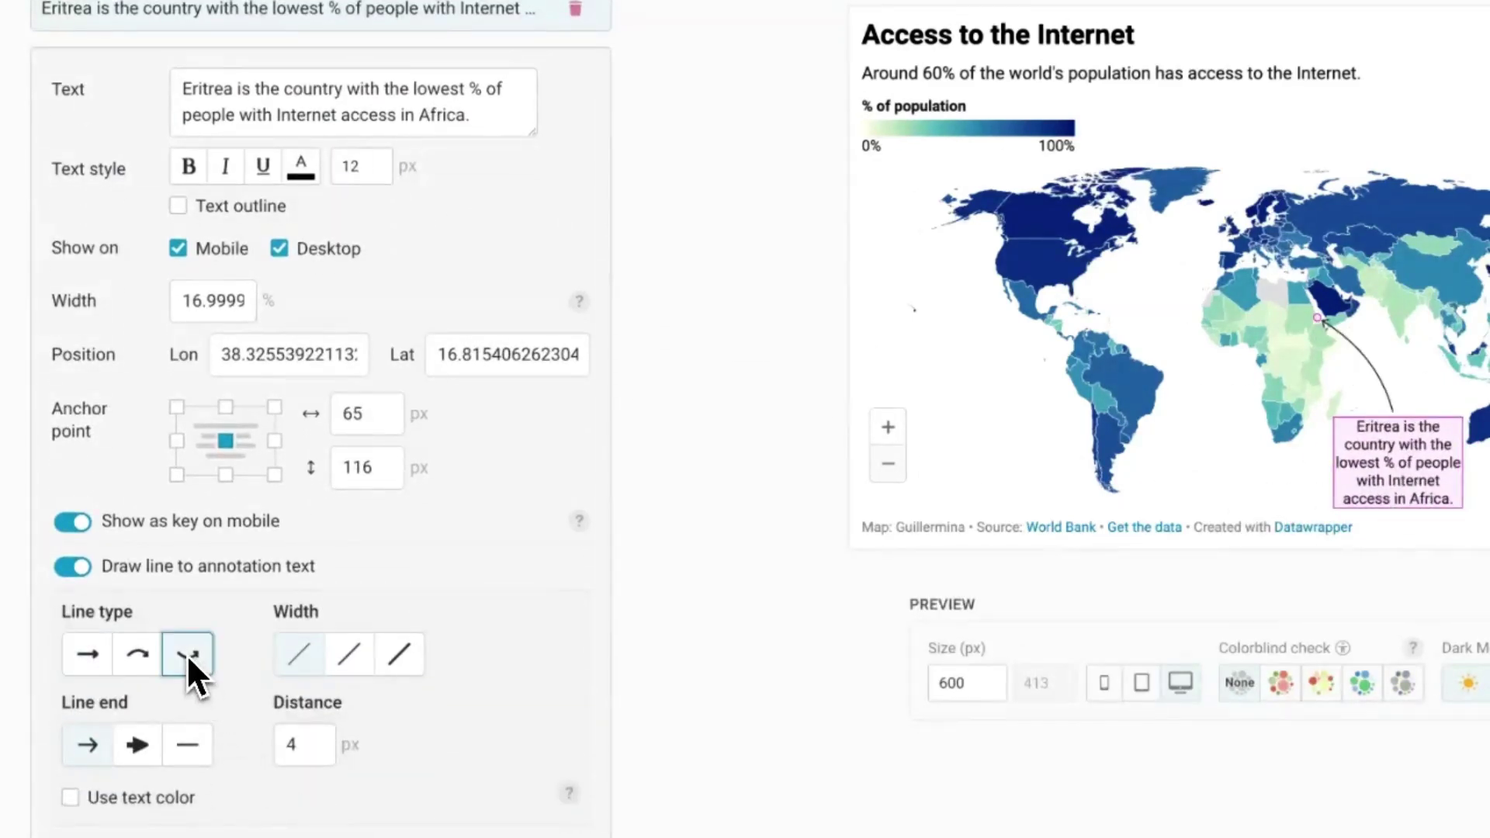
left_click(692, 539)
- Switch on automatic dark mode in the map's Layout settings
scroll(845, 305, "down", 2)
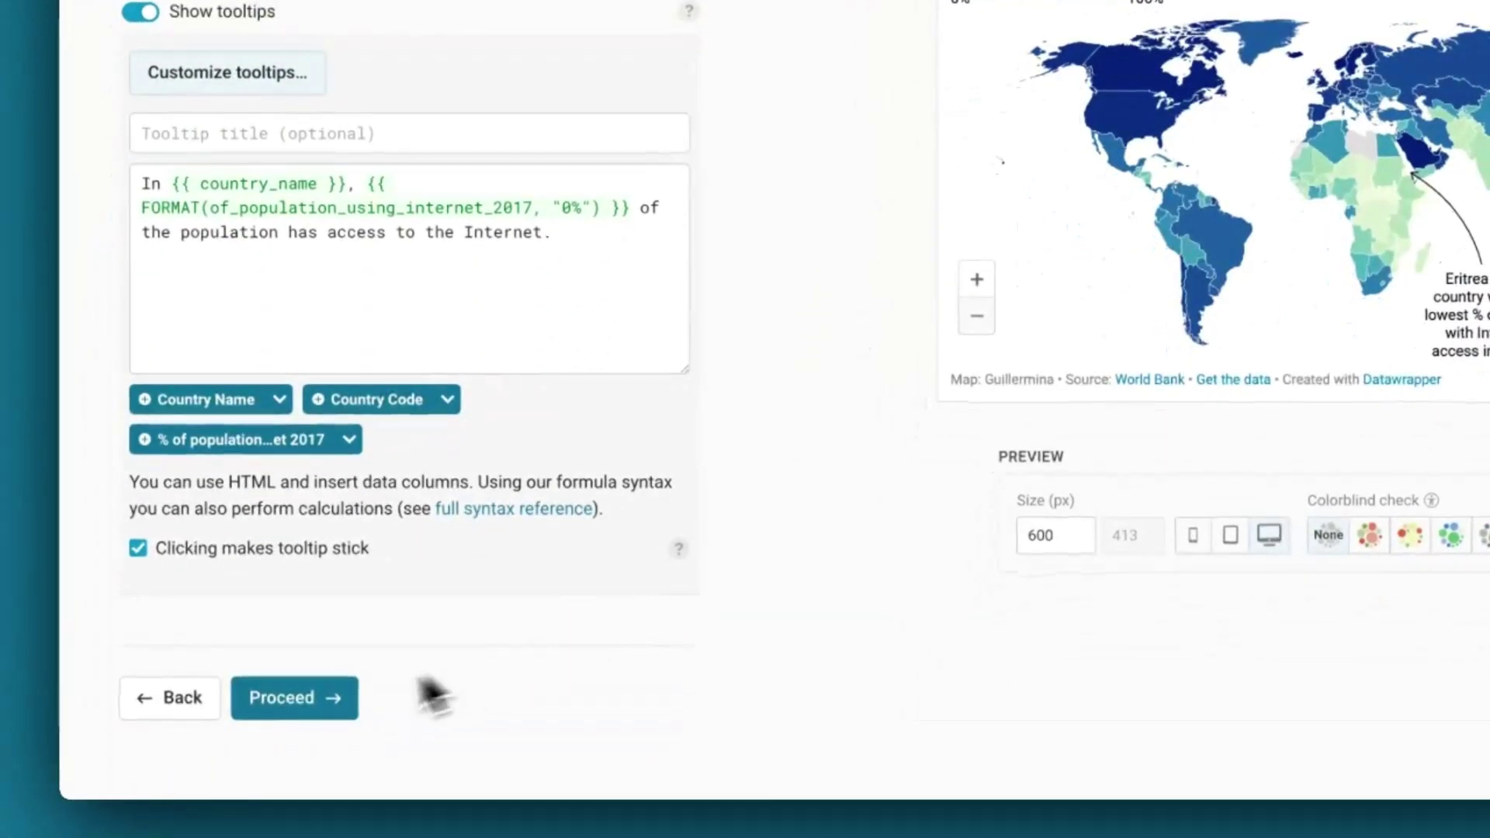
left_click(320, 696)
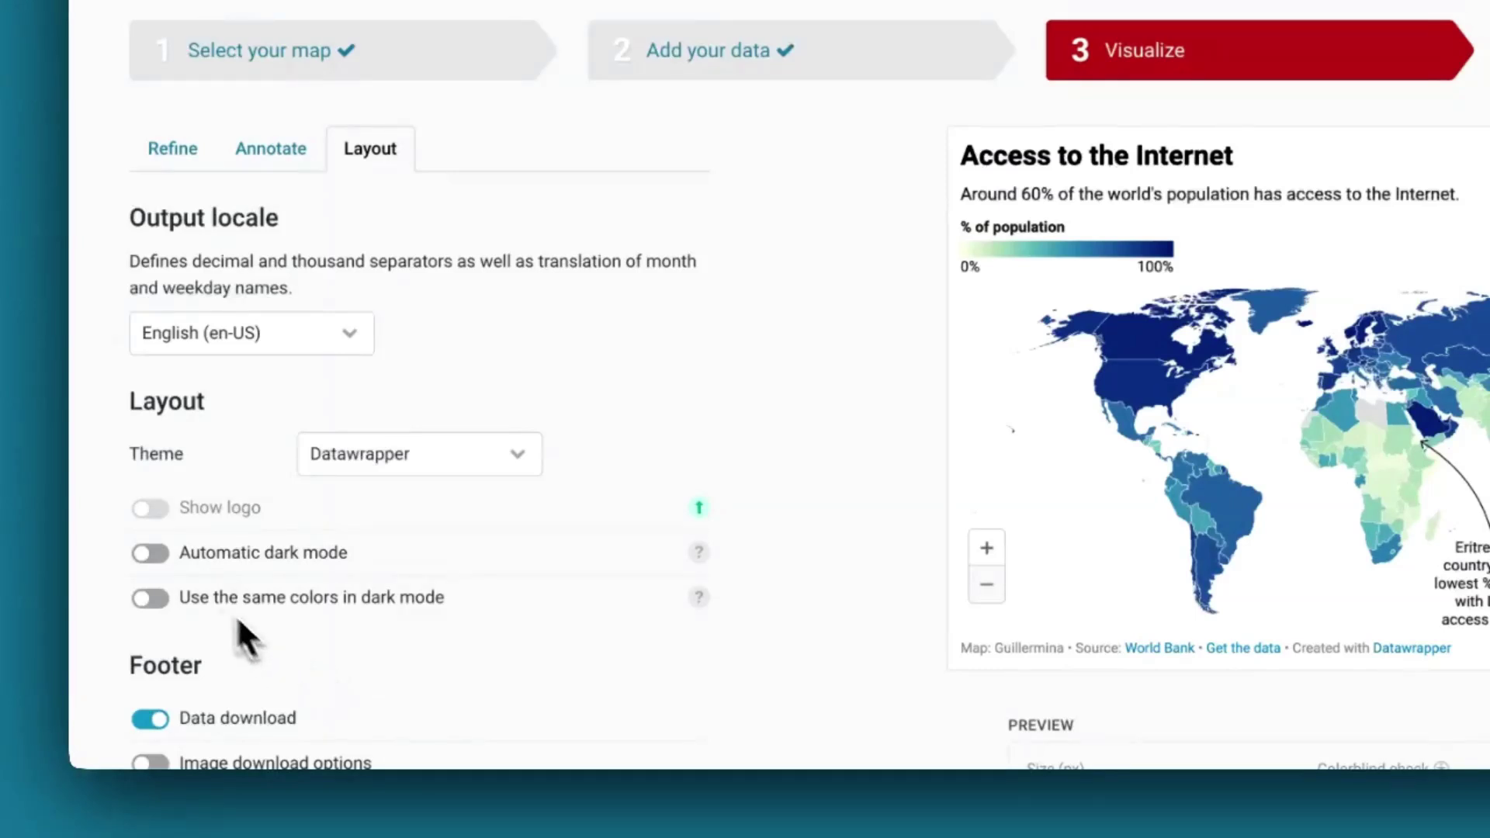
left_click(146, 551)
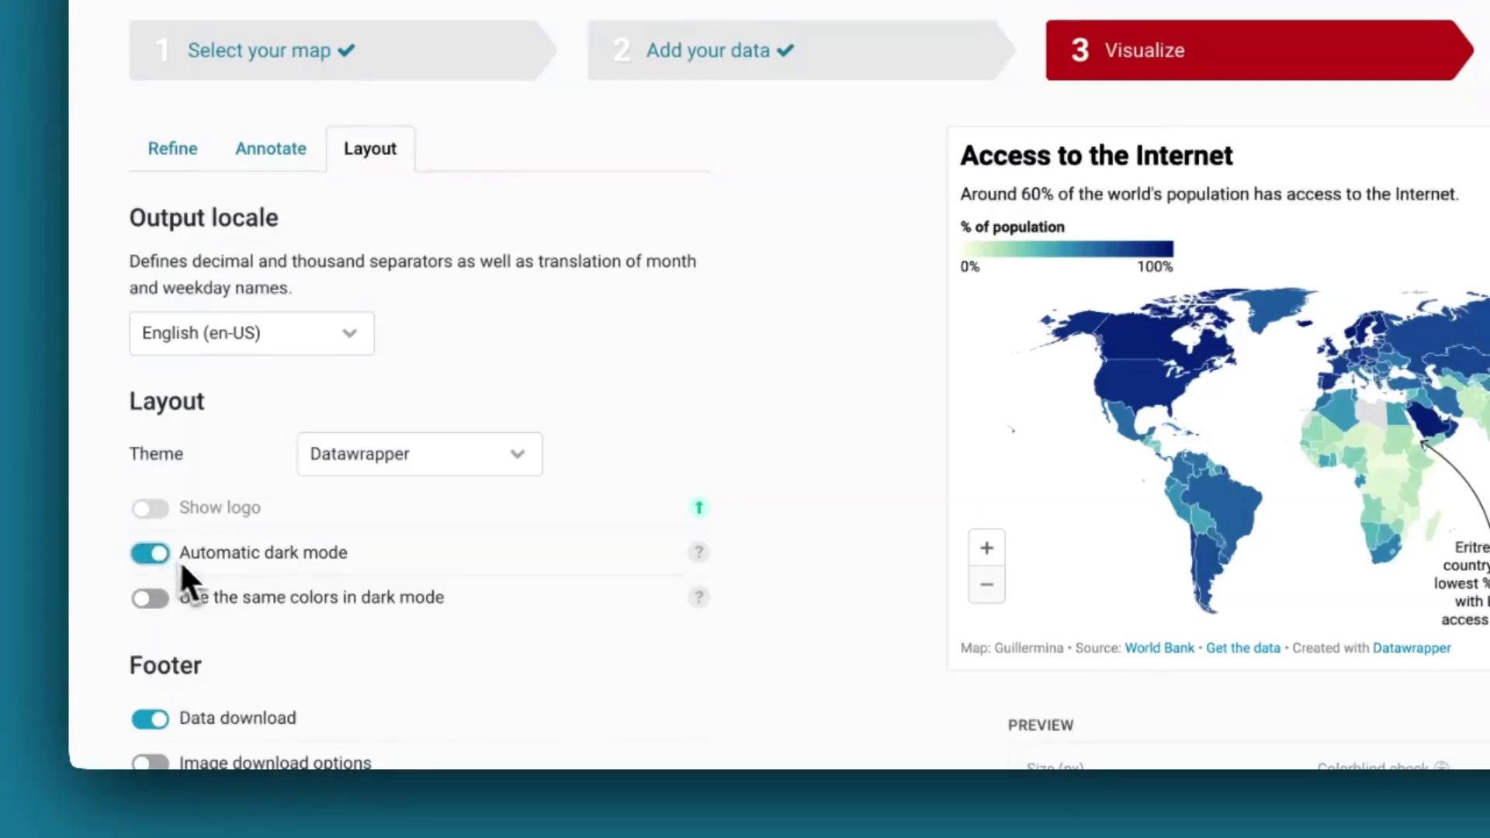
- Move on from Layout to the Publish step
scroll(566, 654, "down", 2)
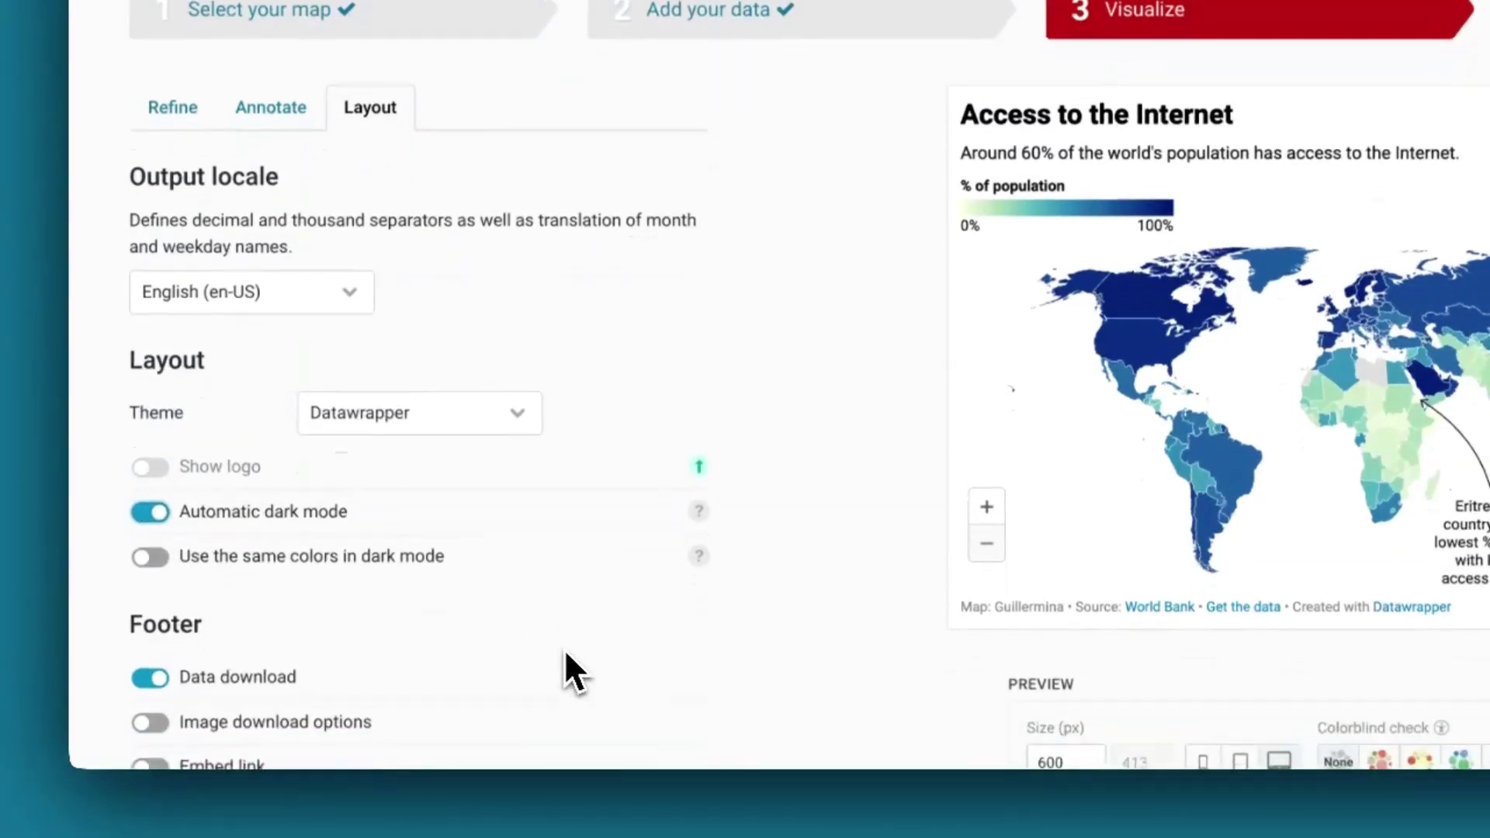
scroll(565, 654, "down", 4)
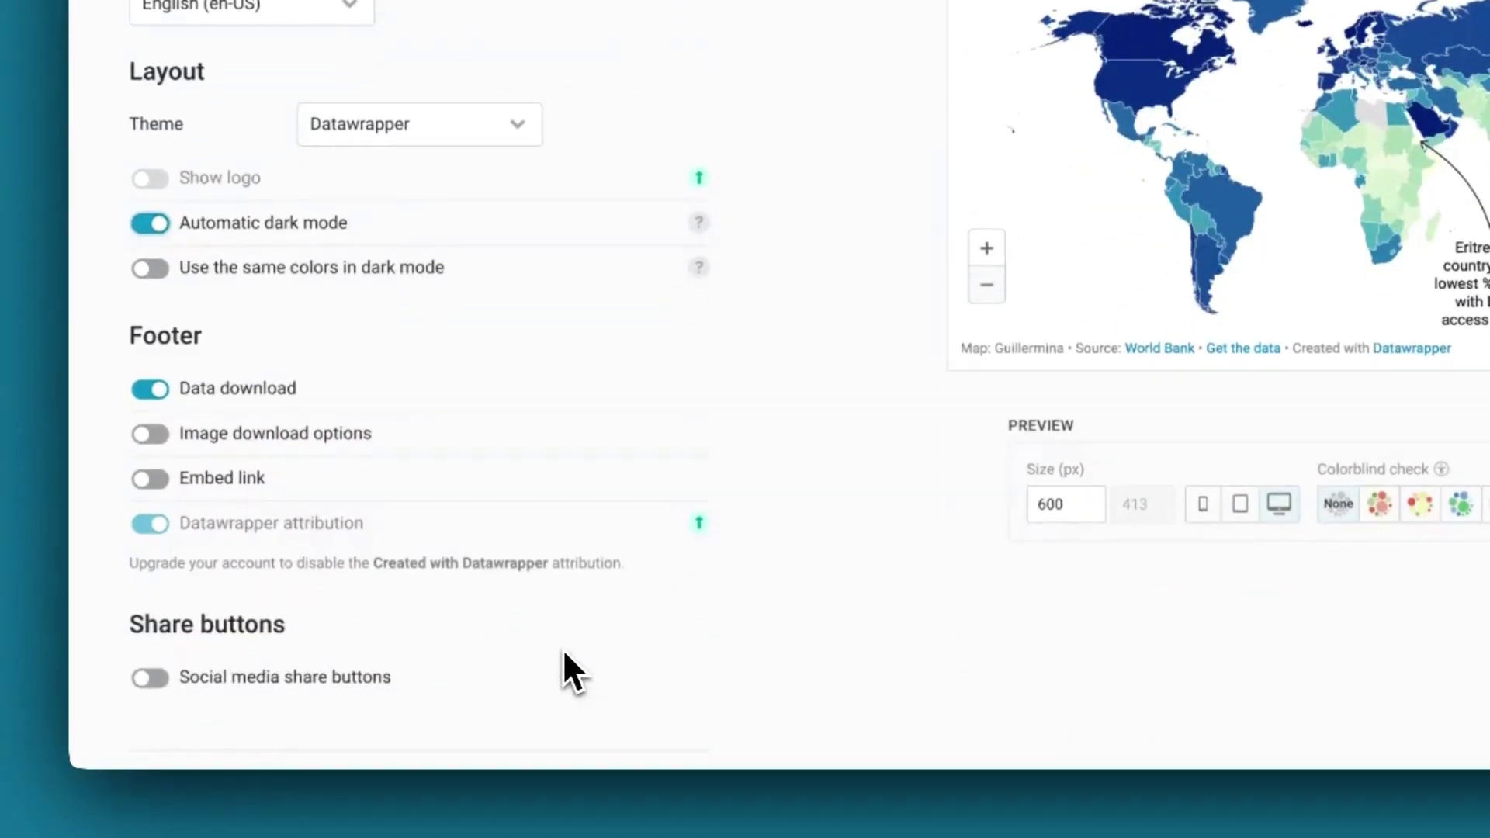
scroll(564, 654, "down", 1)
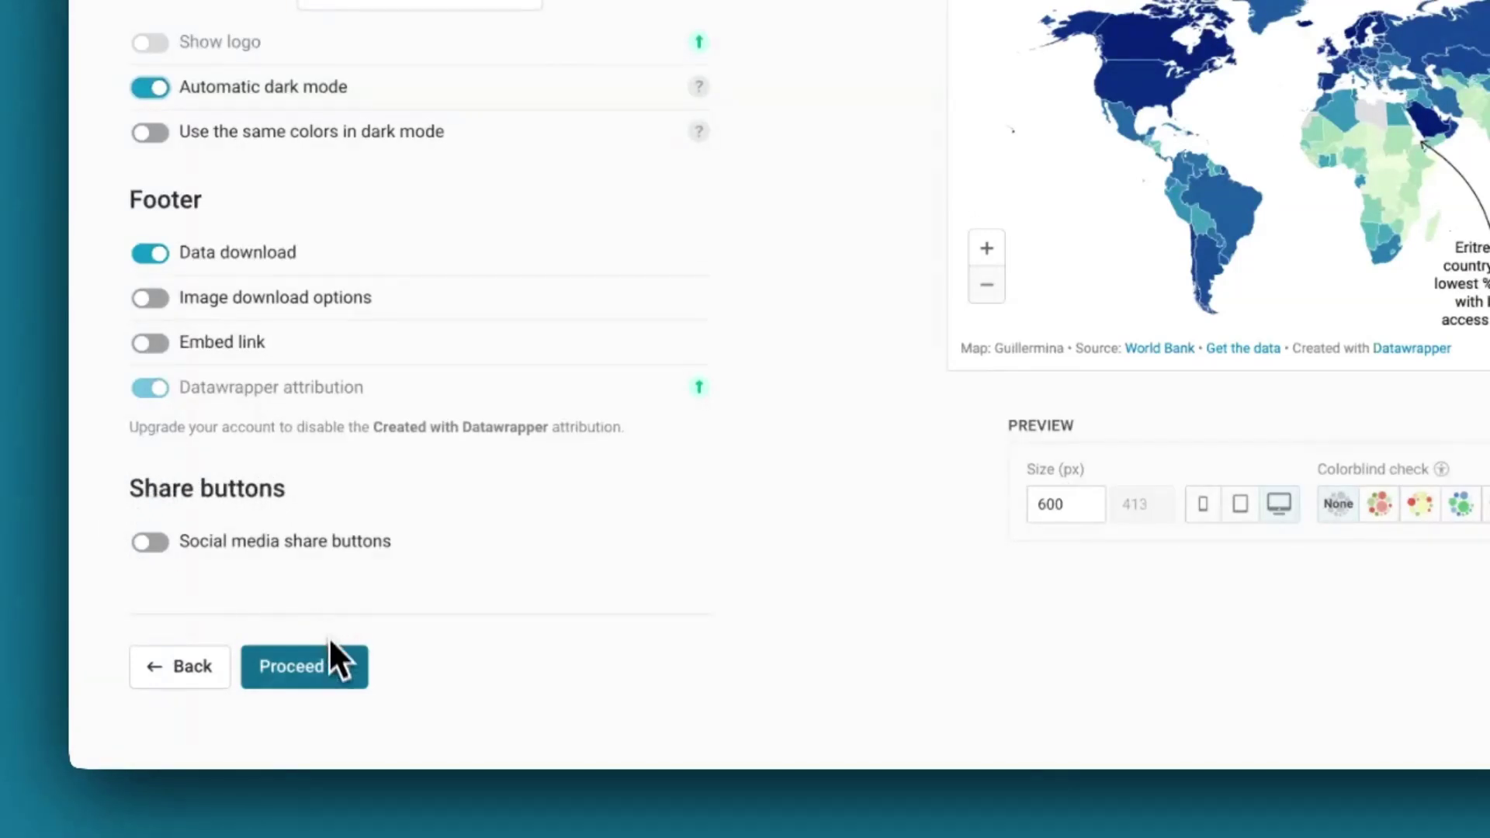
left_click(340, 664)
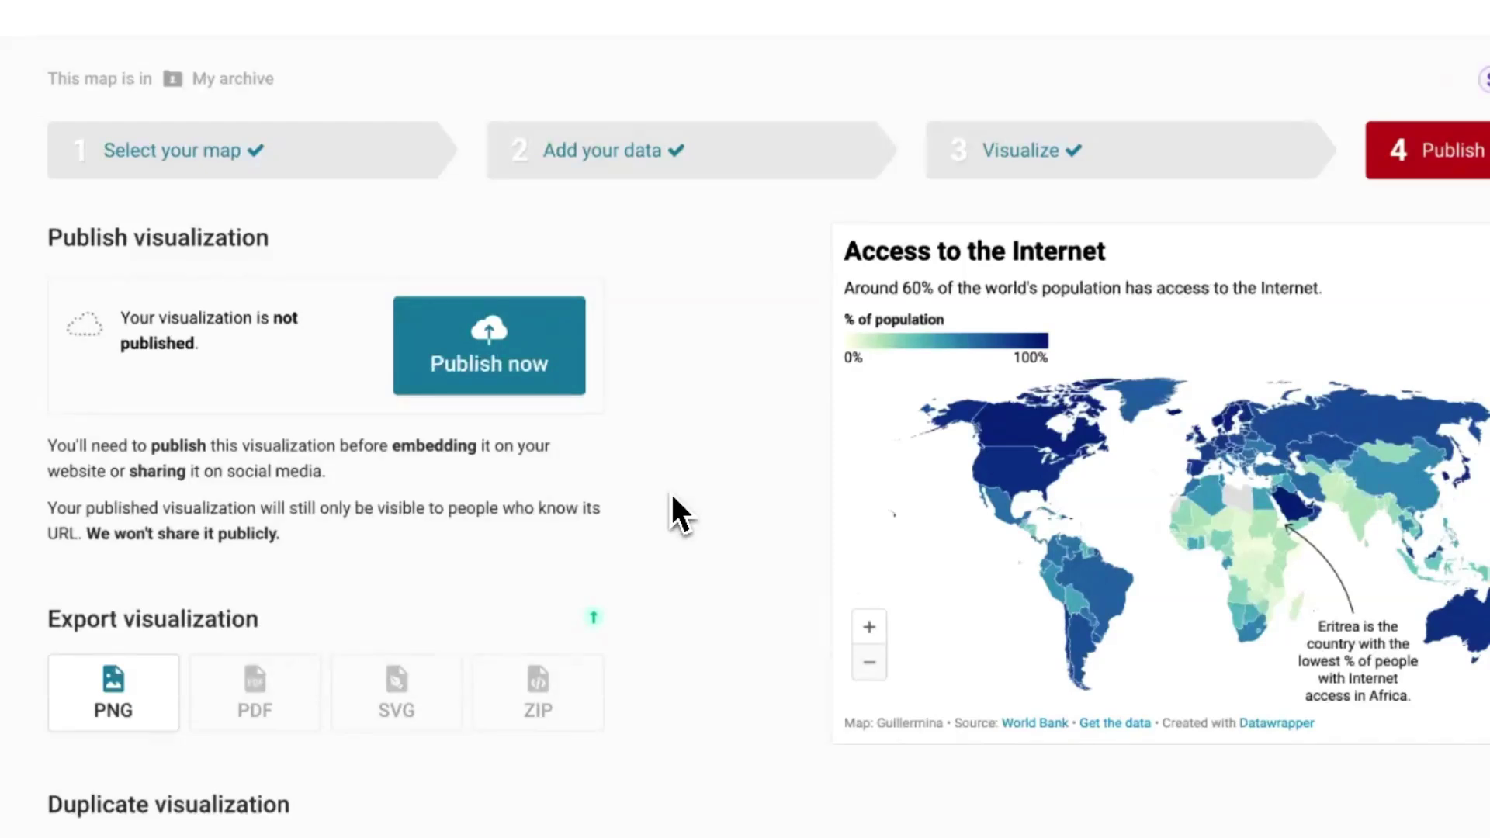
- Publish the Internet-access map and review its share link, embed code and export options
left_click(555, 328)
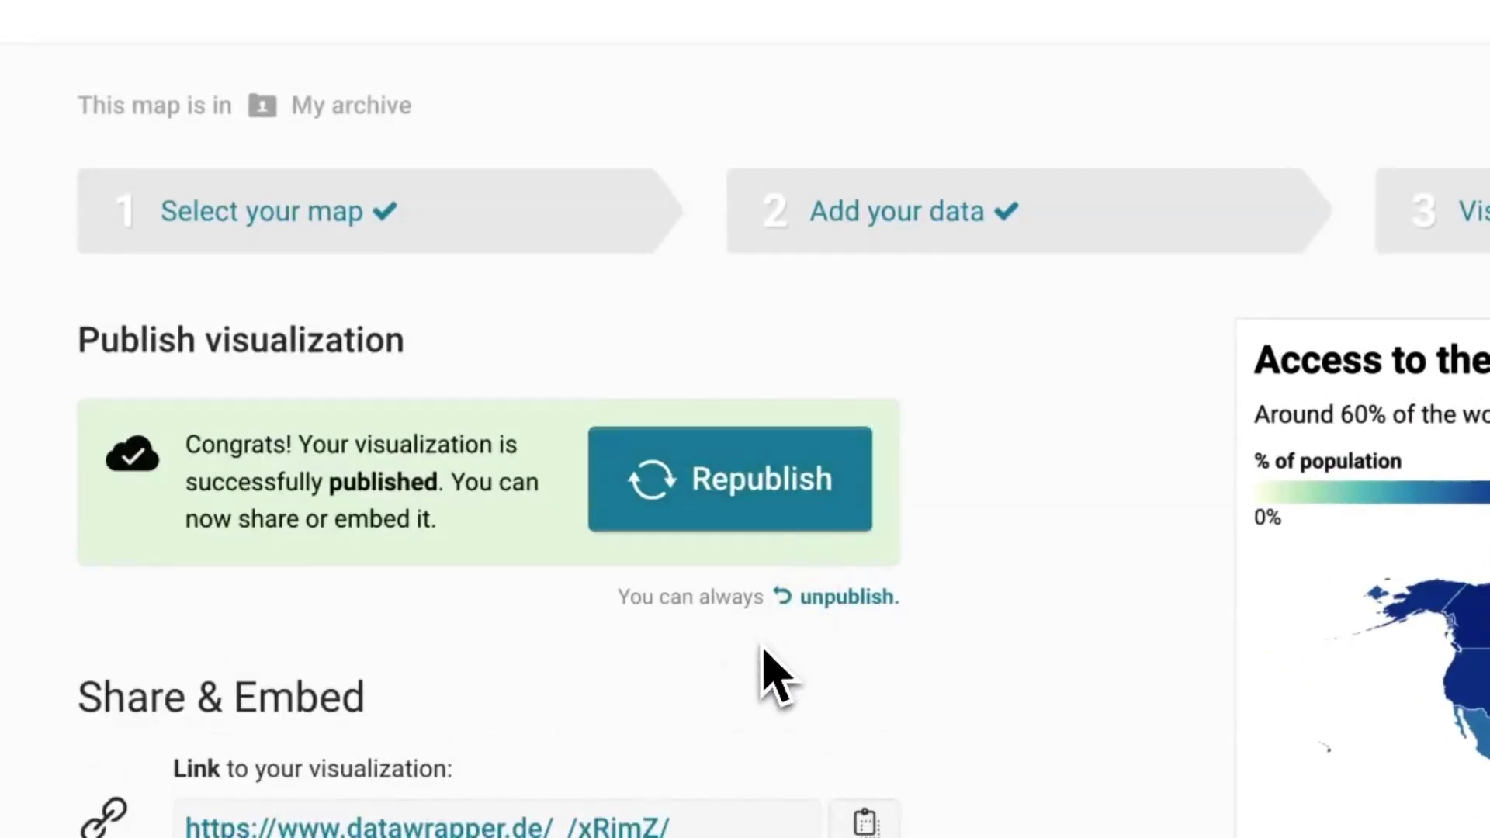
scroll(761, 665, "down", 3)
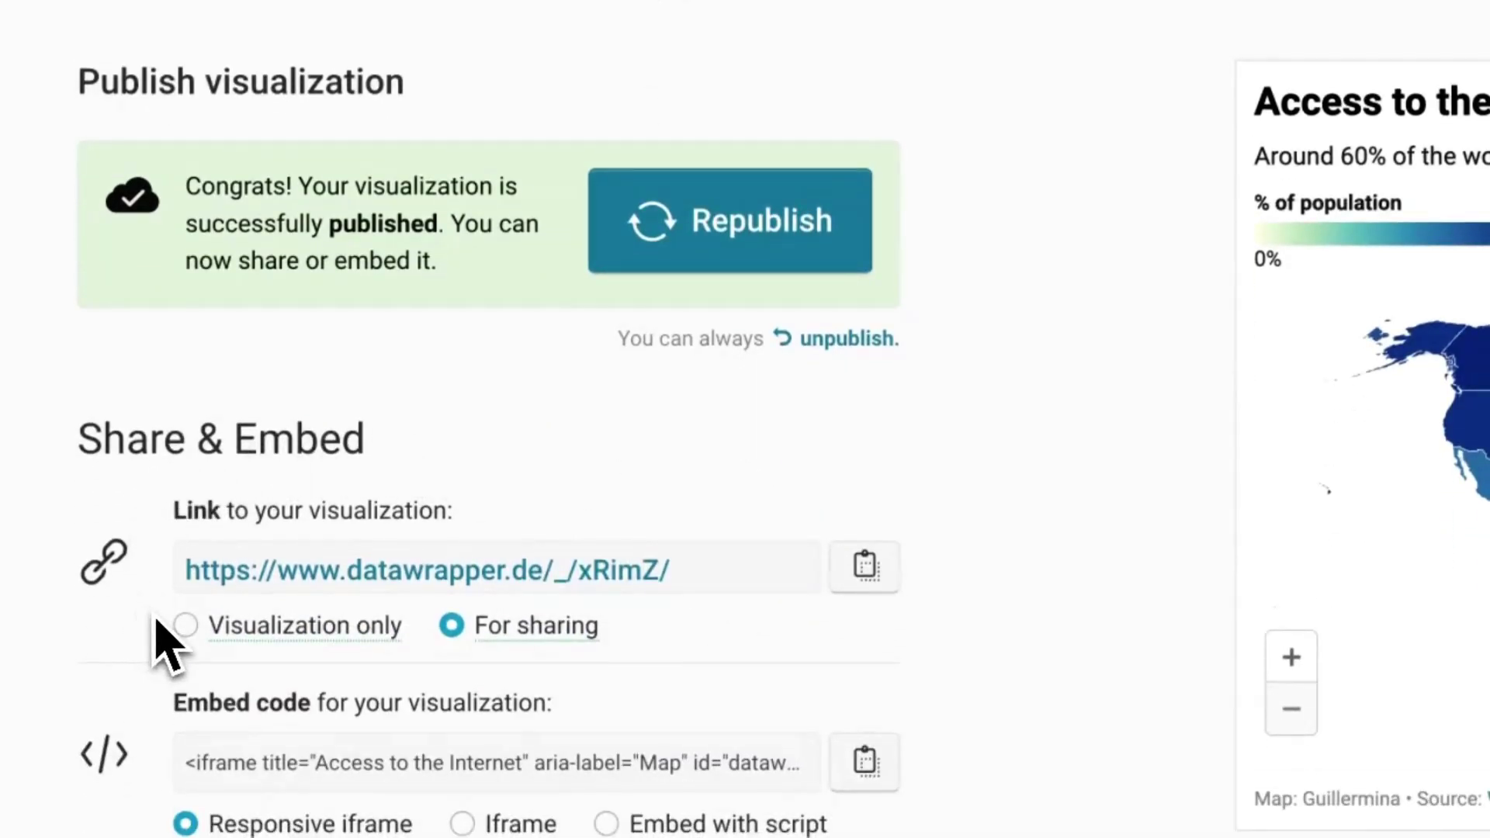
scroll(167, 648, "down", 2)
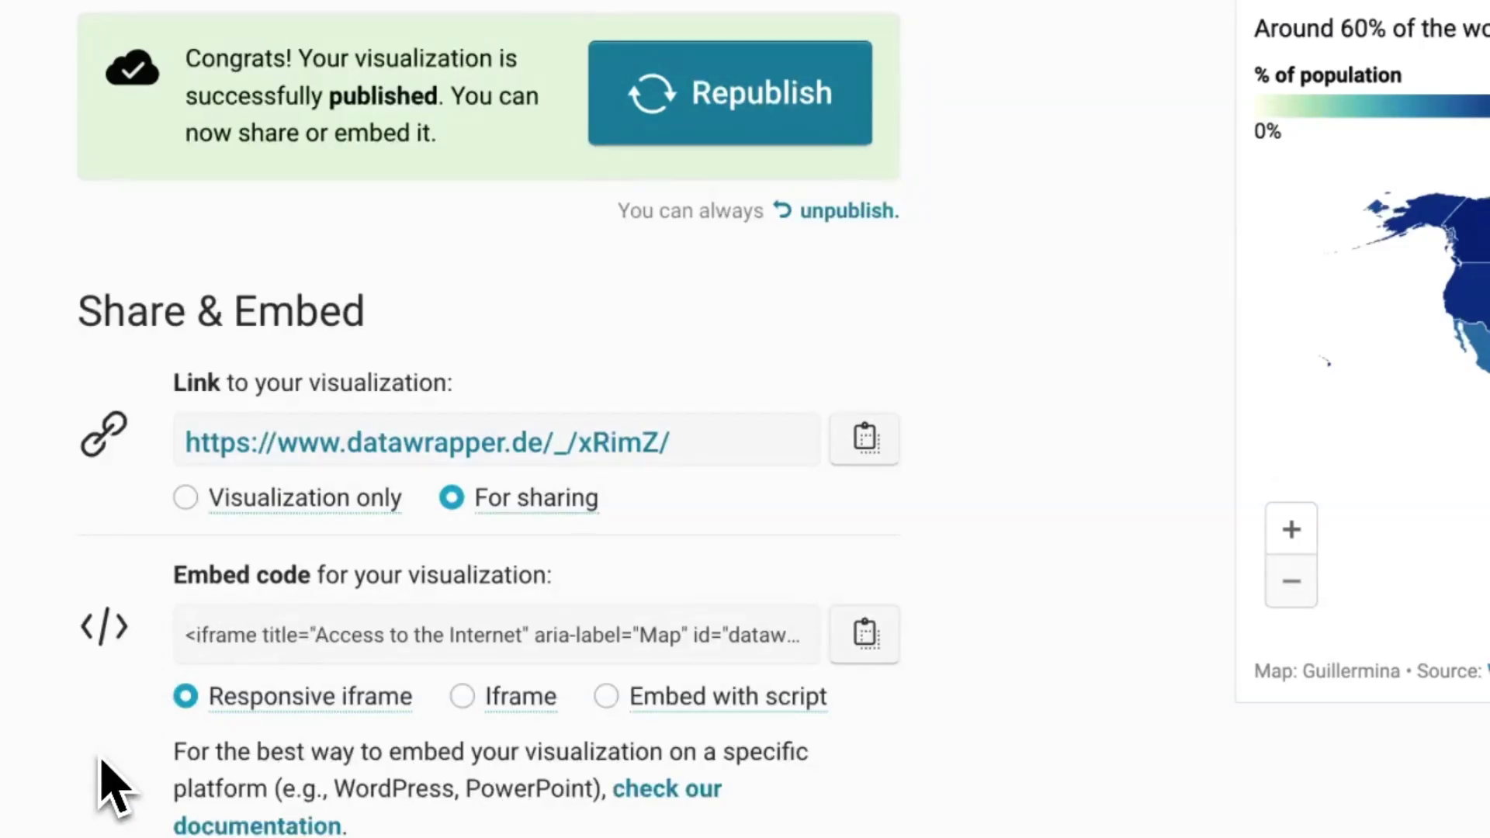
scroll(108, 785, "down", 6)
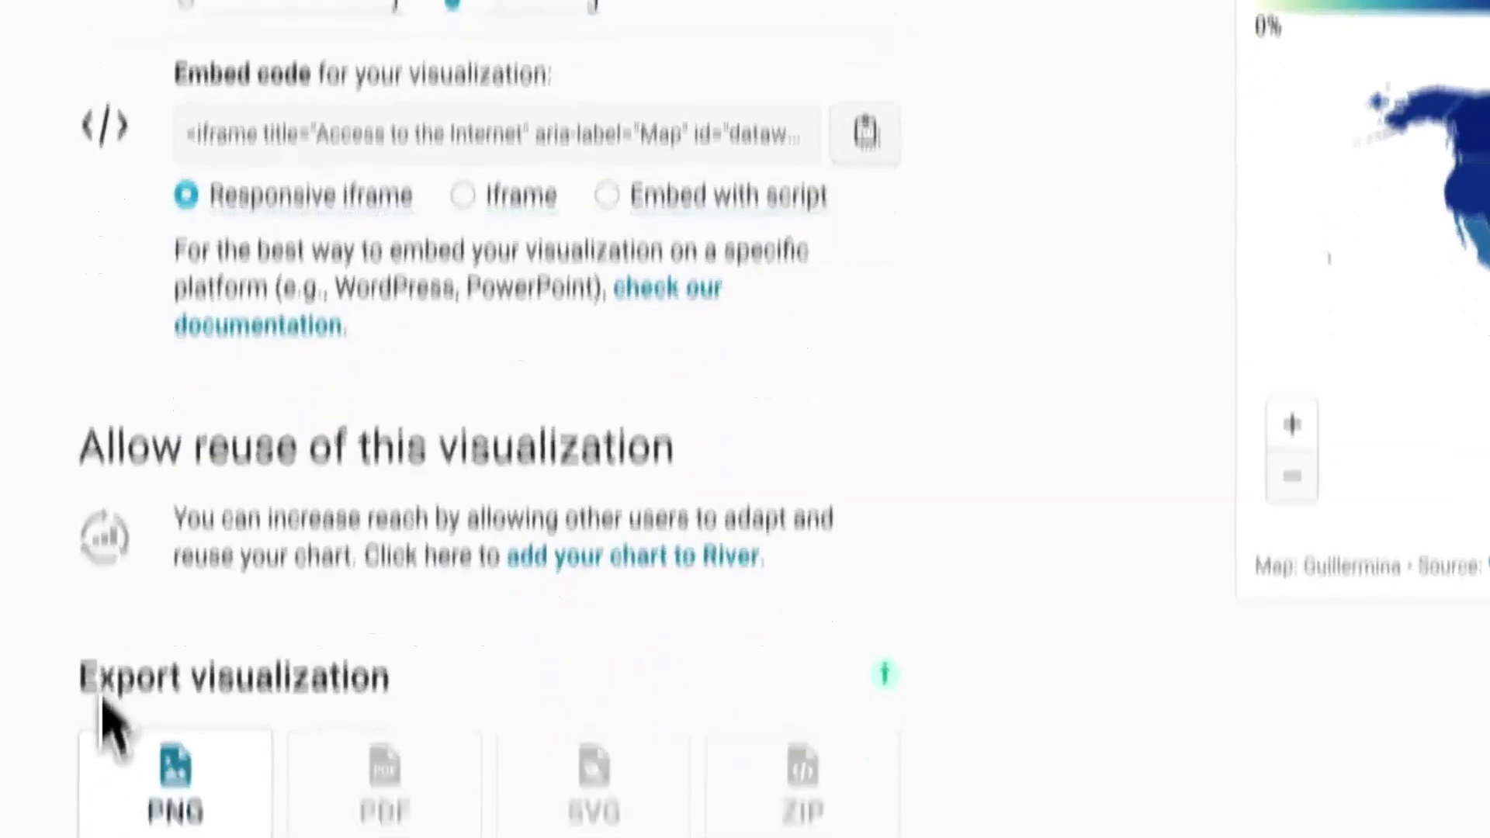